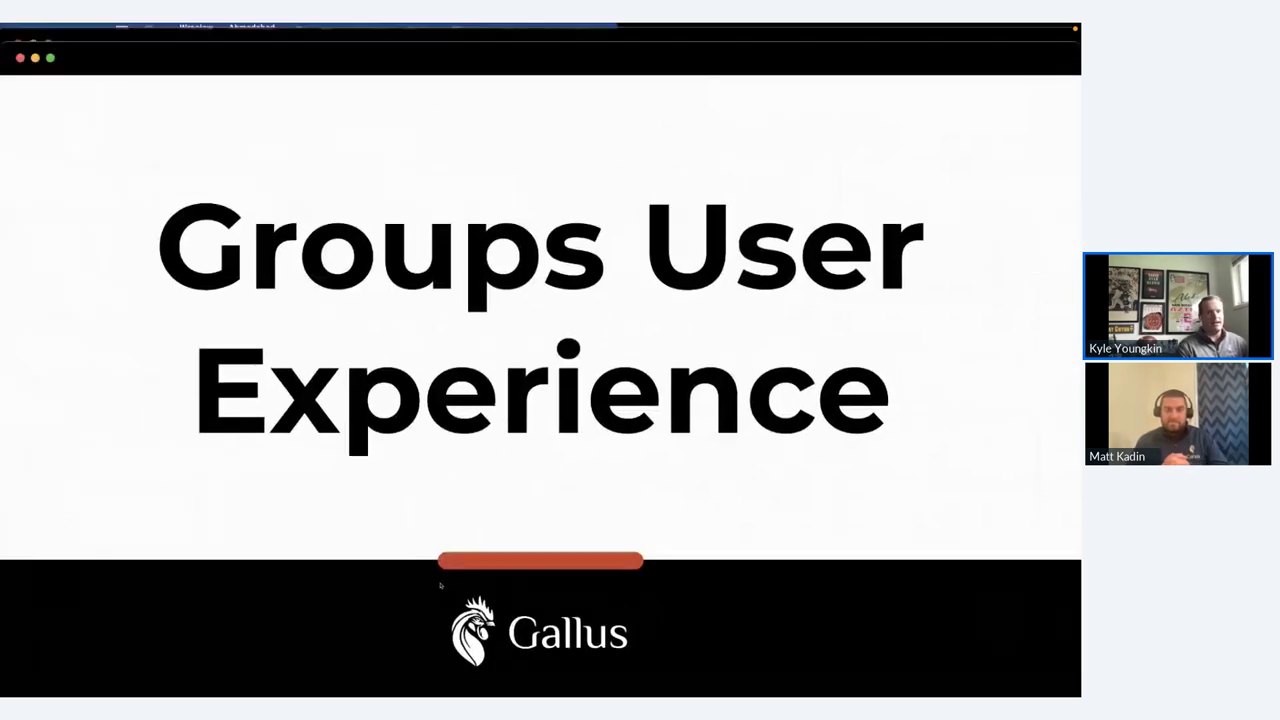
# Switch to the Gallus Golf manager, open the Events list and show only the leagues.
pyautogui.click(345, 57)
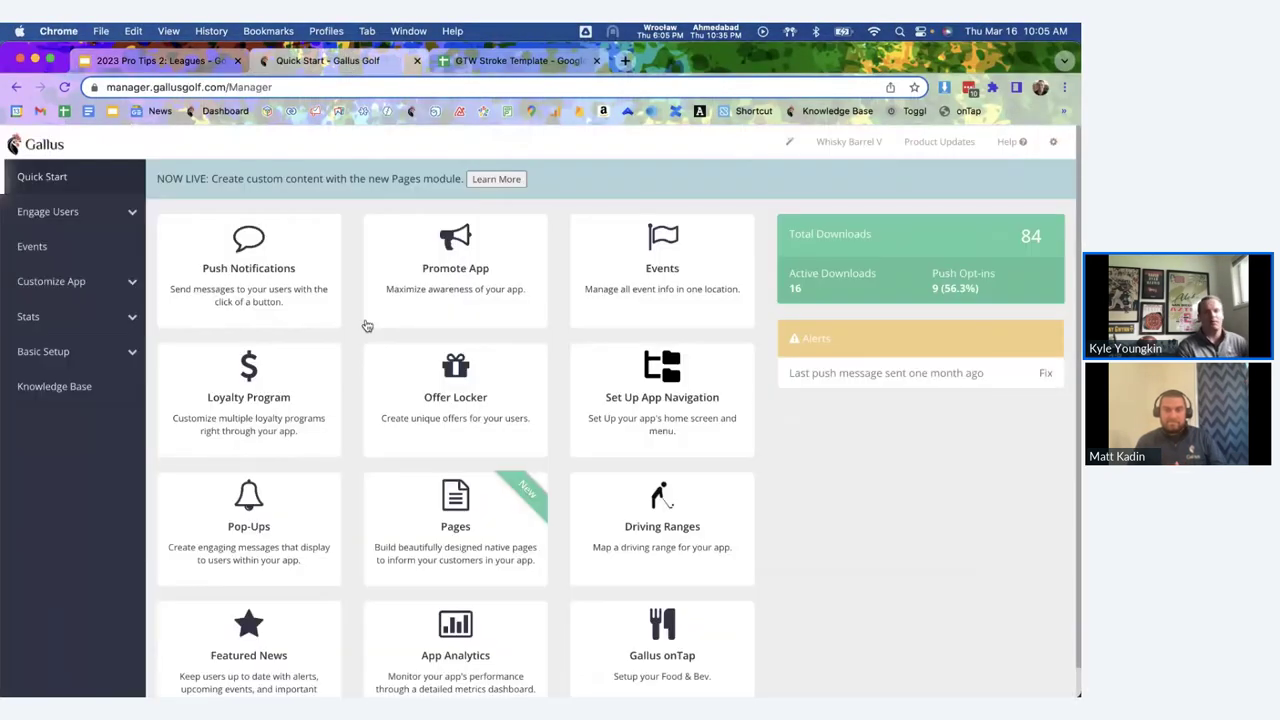
pyautogui.press('super+equal')
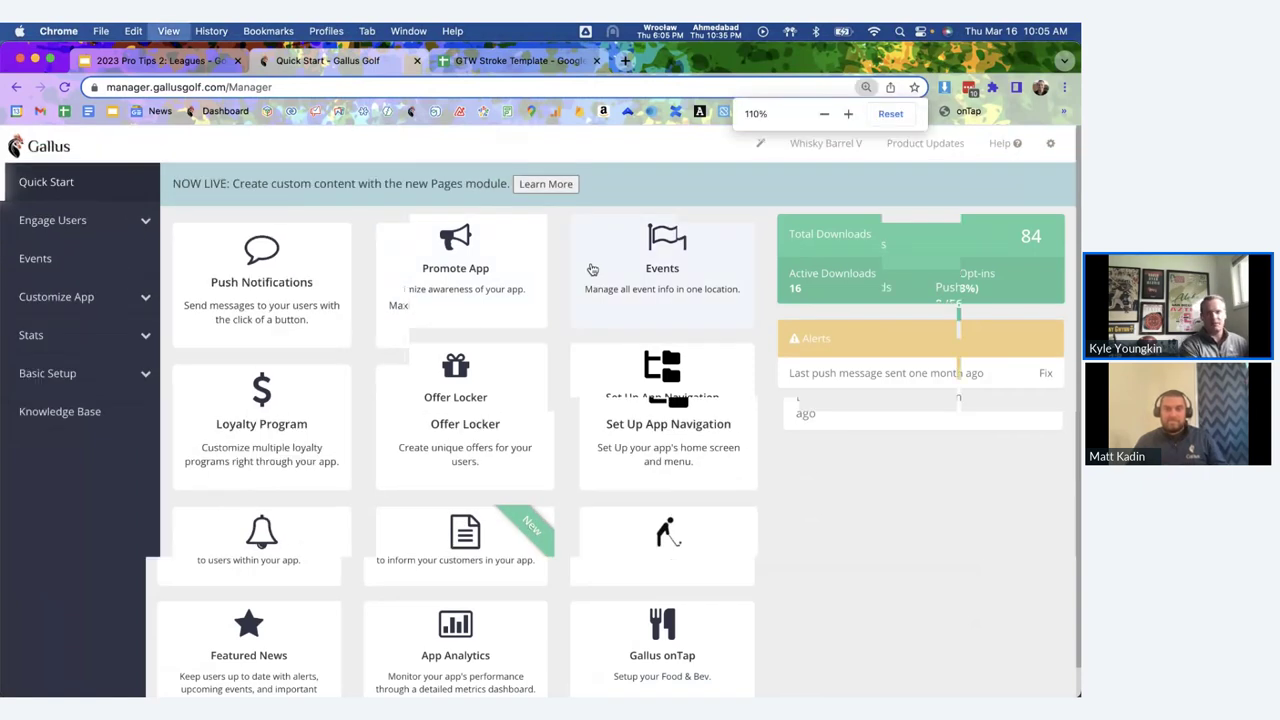
pyautogui.press('super+minus')
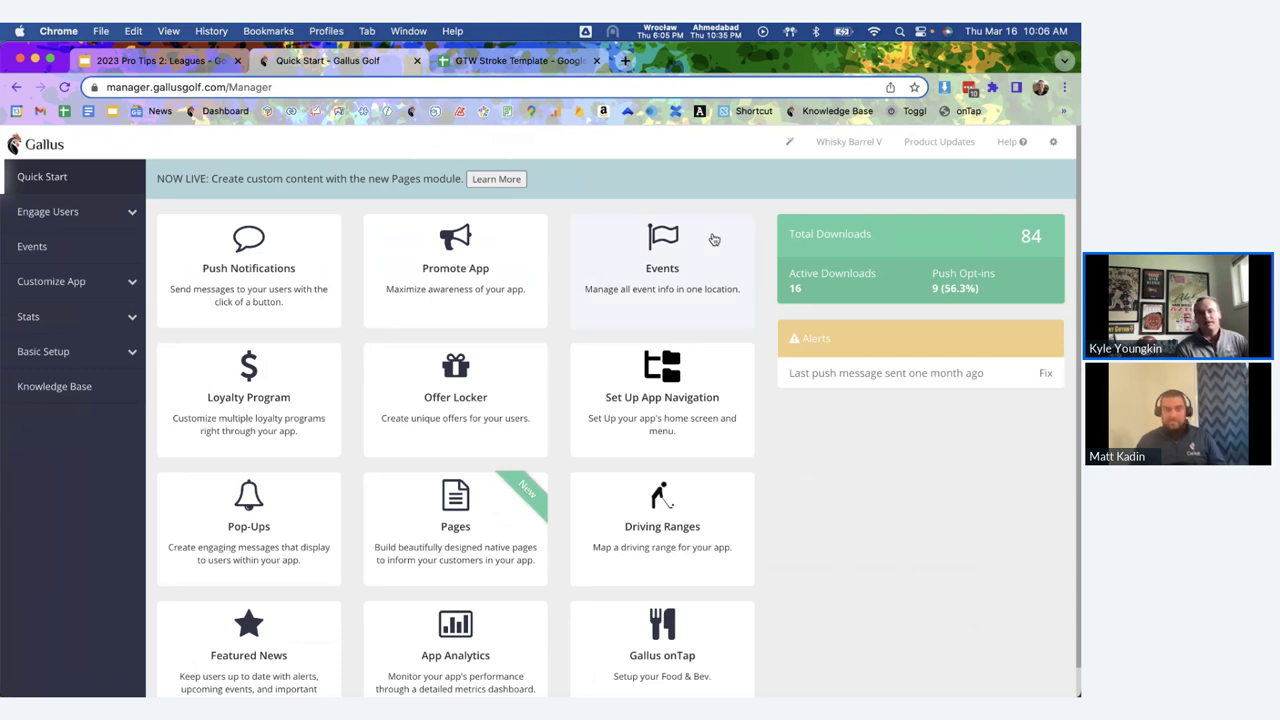
pyautogui.click(641, 276)
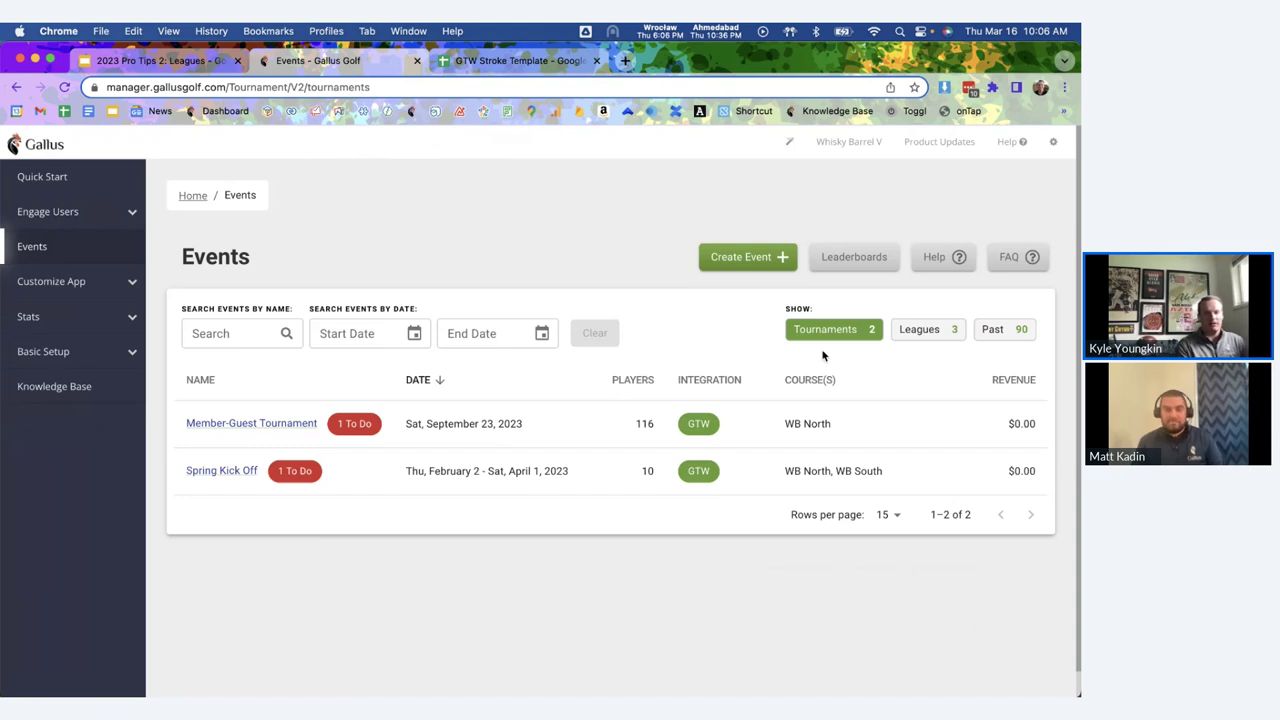
pyautogui.click(909, 329)
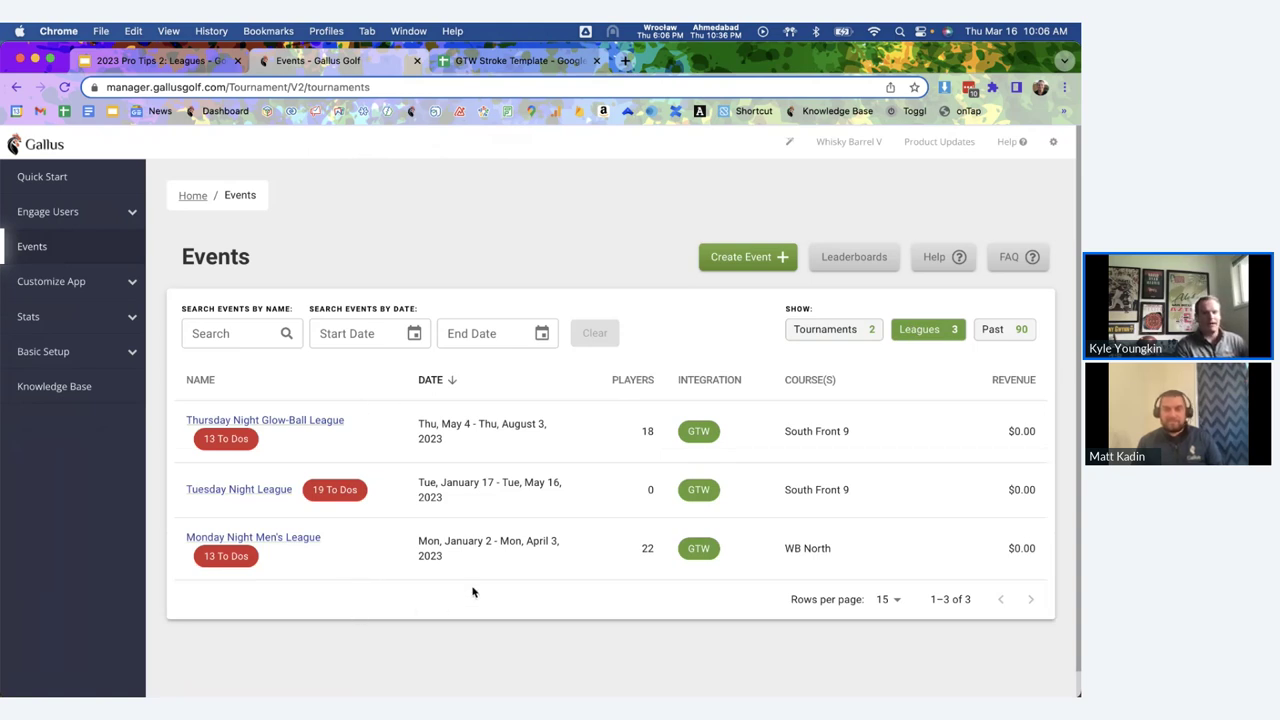
# Start a new event of type League and name it Friday Night Glow Ball League.
pyautogui.click(742, 259)
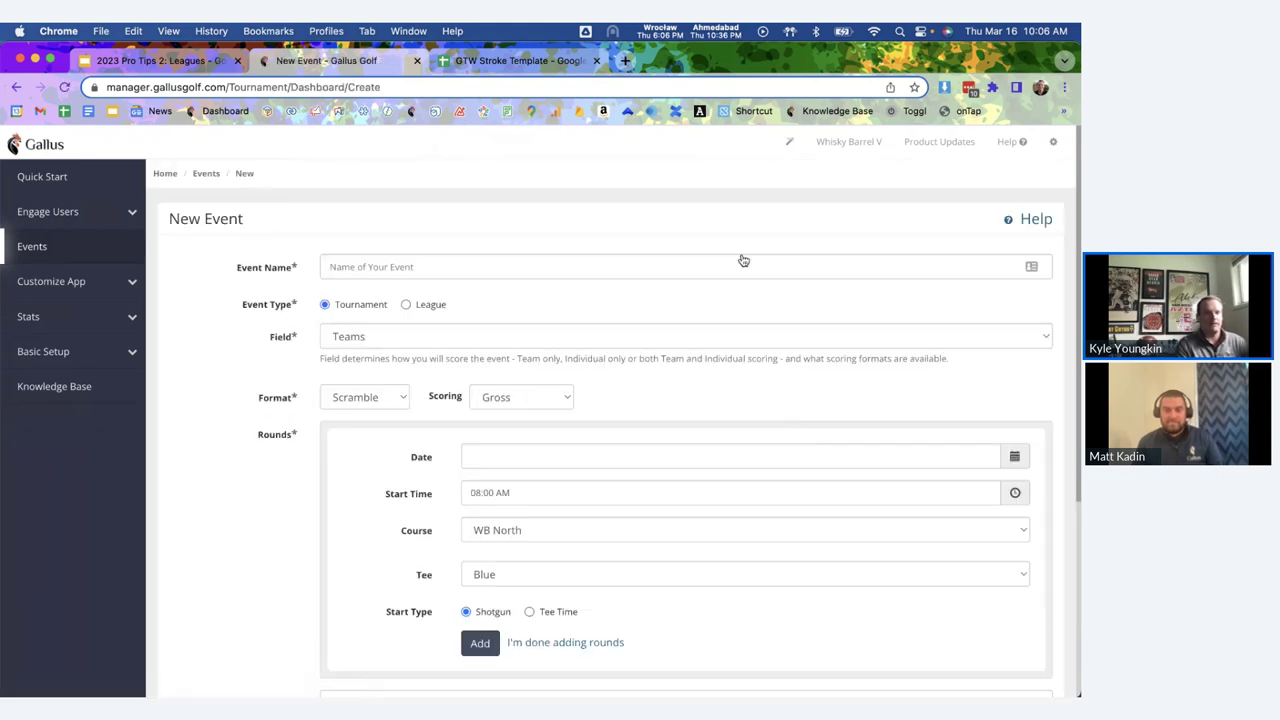
pyautogui.click(427, 310)
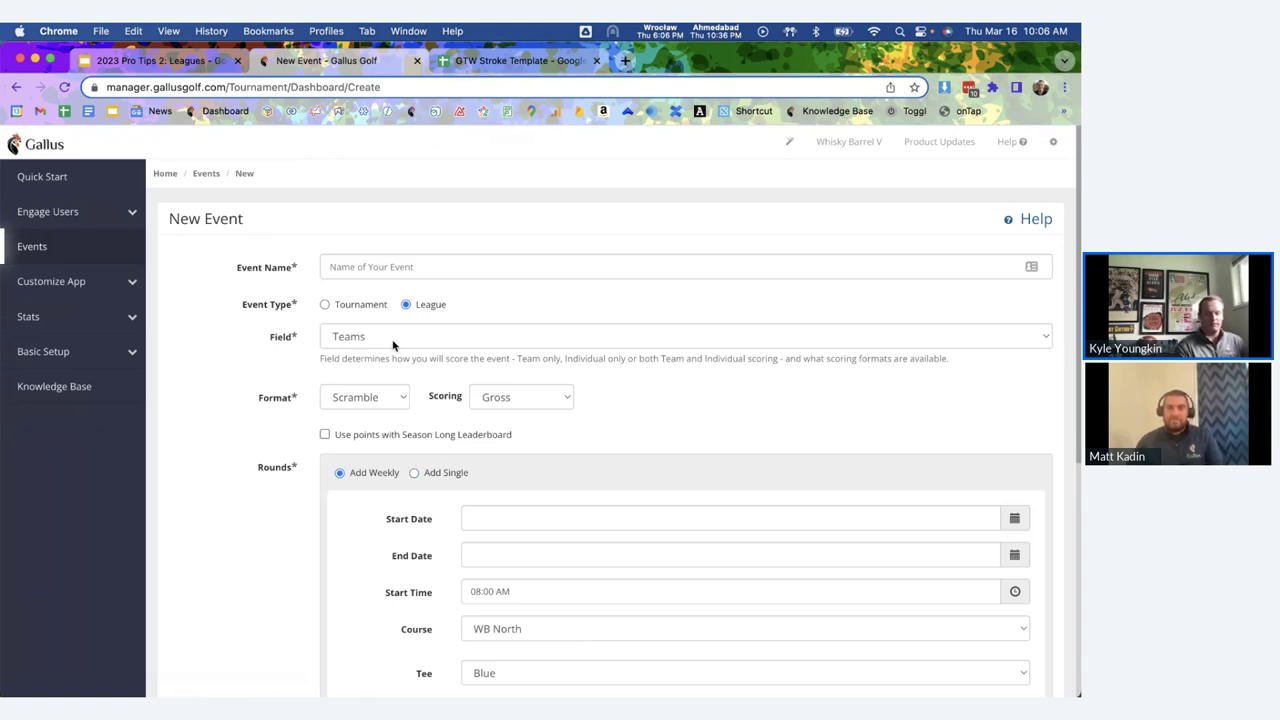
pyautogui.click(368, 266)
pyautogui.write('Friday')
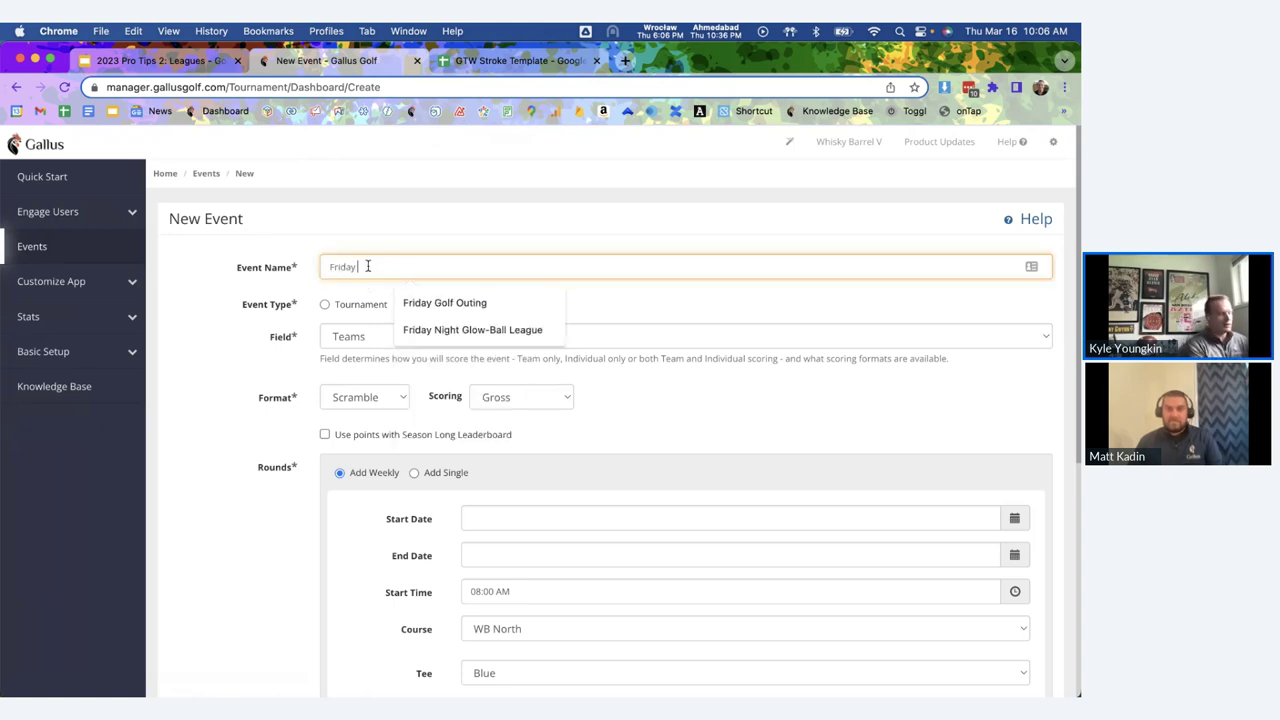
pyautogui.write(' Night Glow')
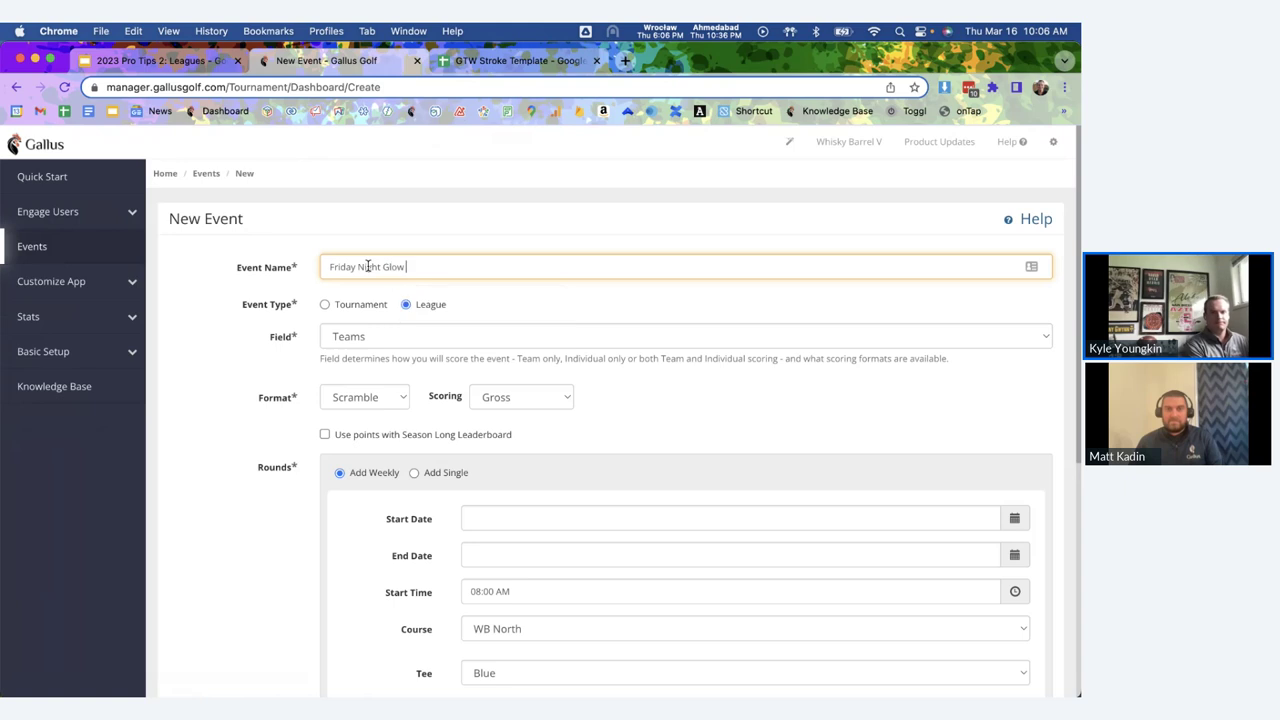
pyautogui.write(' Ball Laahue')
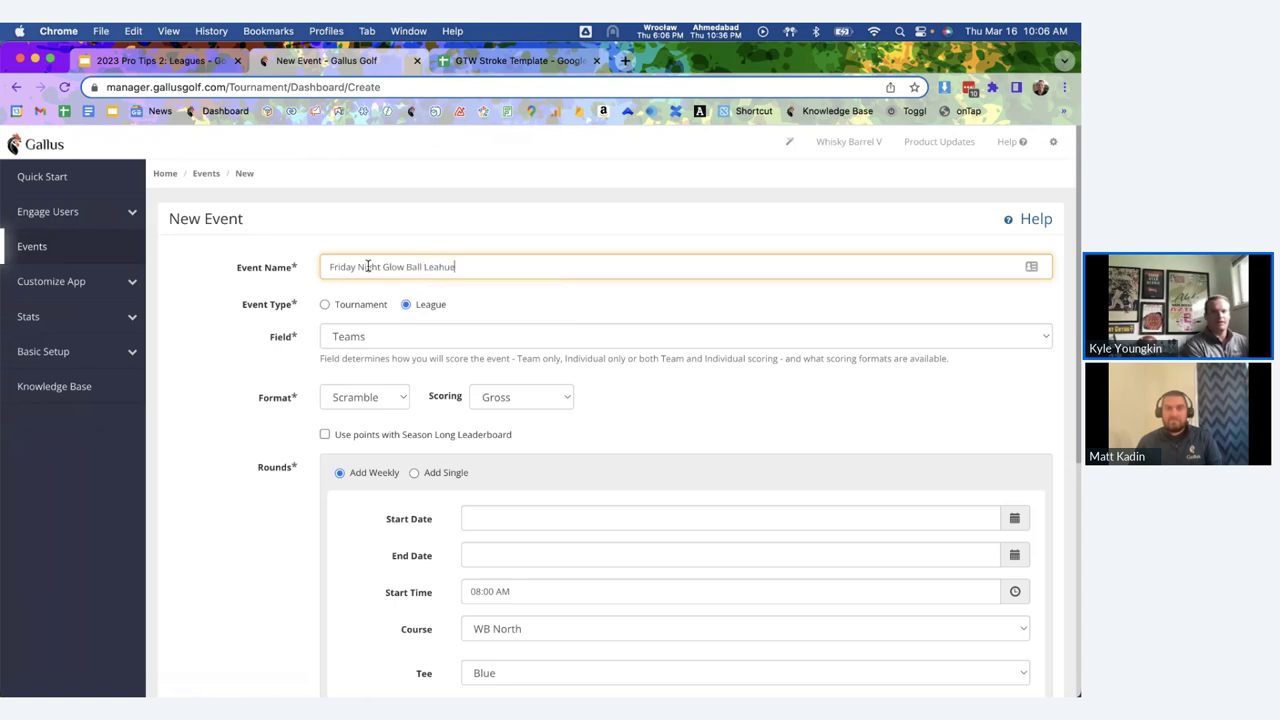
pyautogui.press('BackSpace')
pyautogui.write('gue')
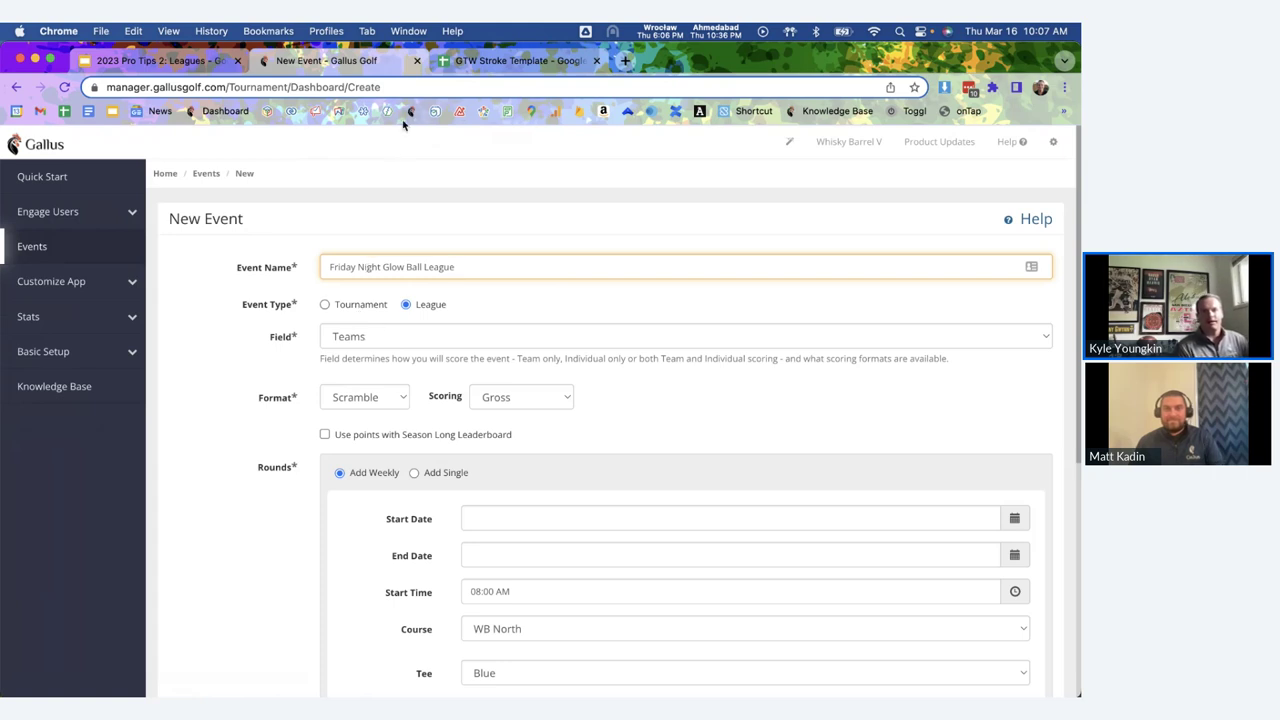
# Examine the available field types and the format and scoring options for a Teams field.
pyautogui.click(380, 340)
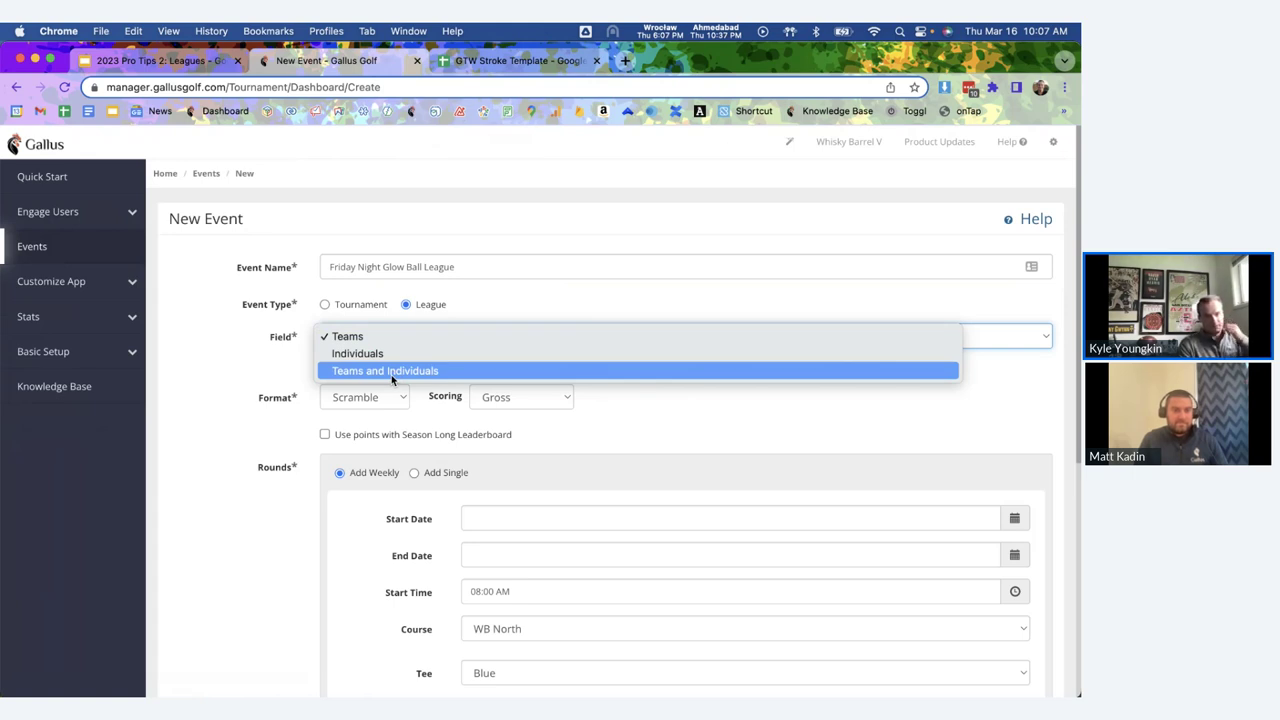
pyautogui.click(314, 362)
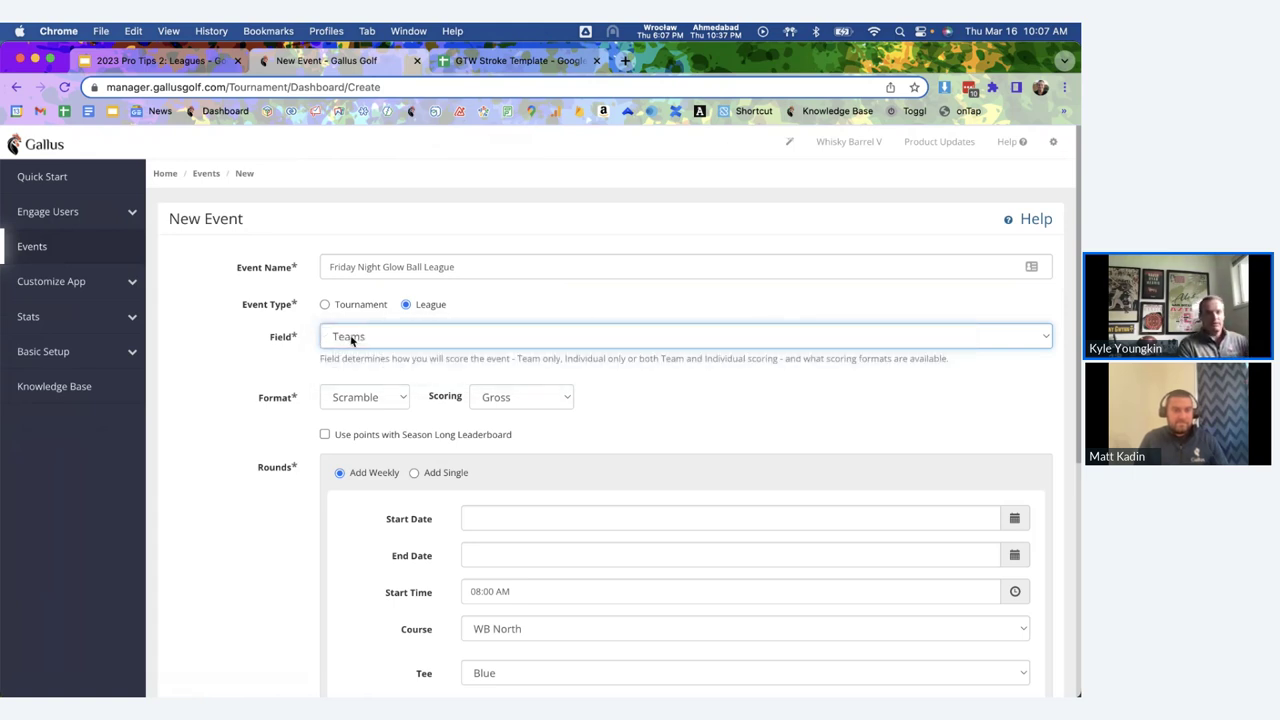
pyautogui.click(360, 390)
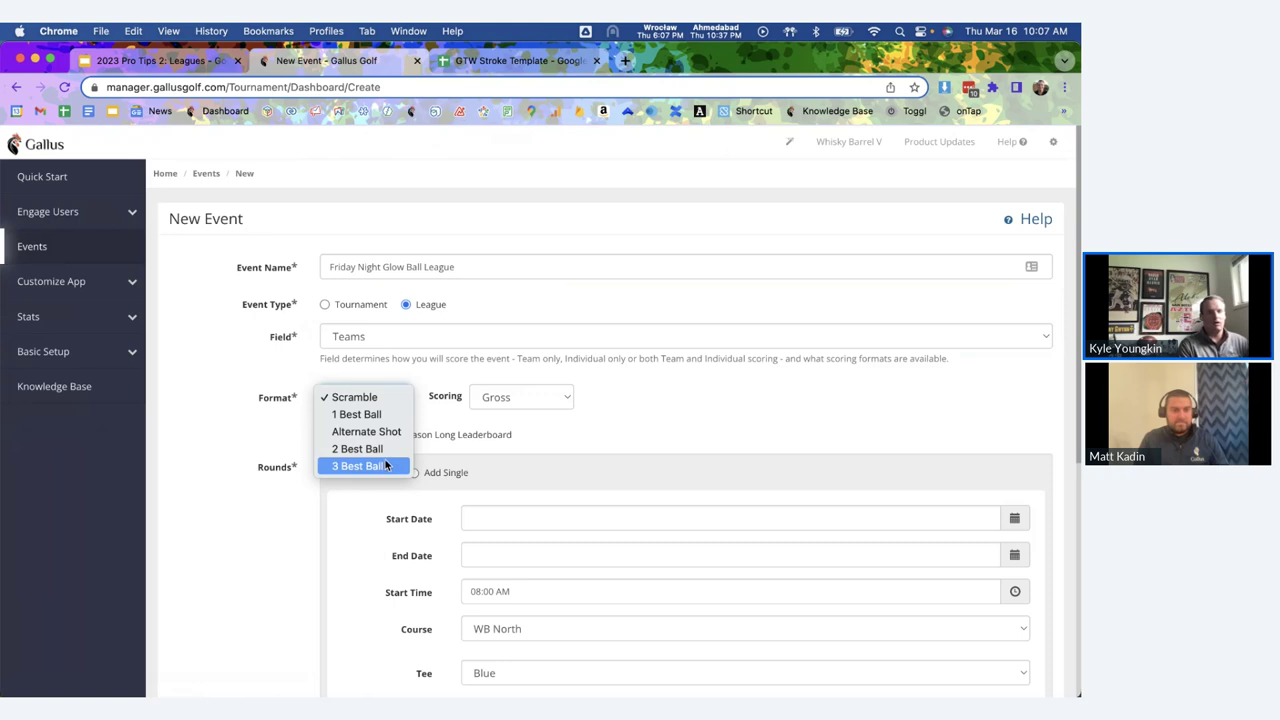
pyautogui.click(431, 420)
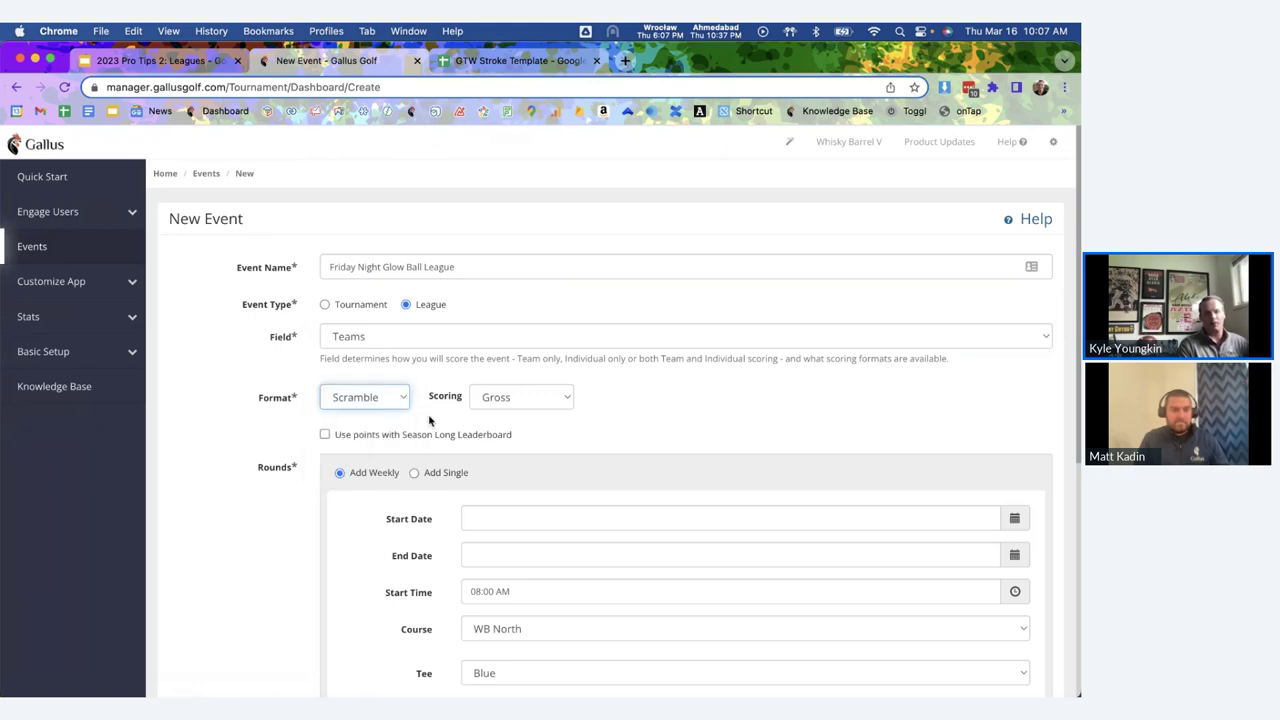
pyautogui.click(514, 397)
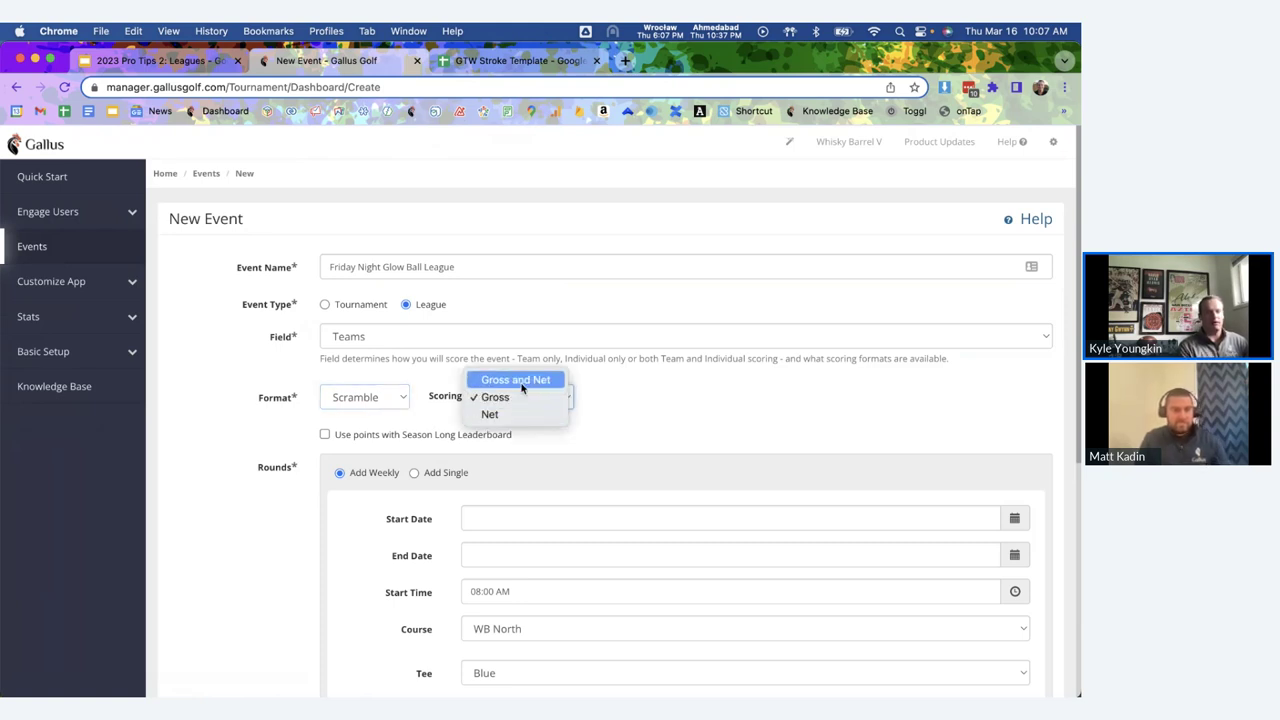
pyautogui.click(426, 392)
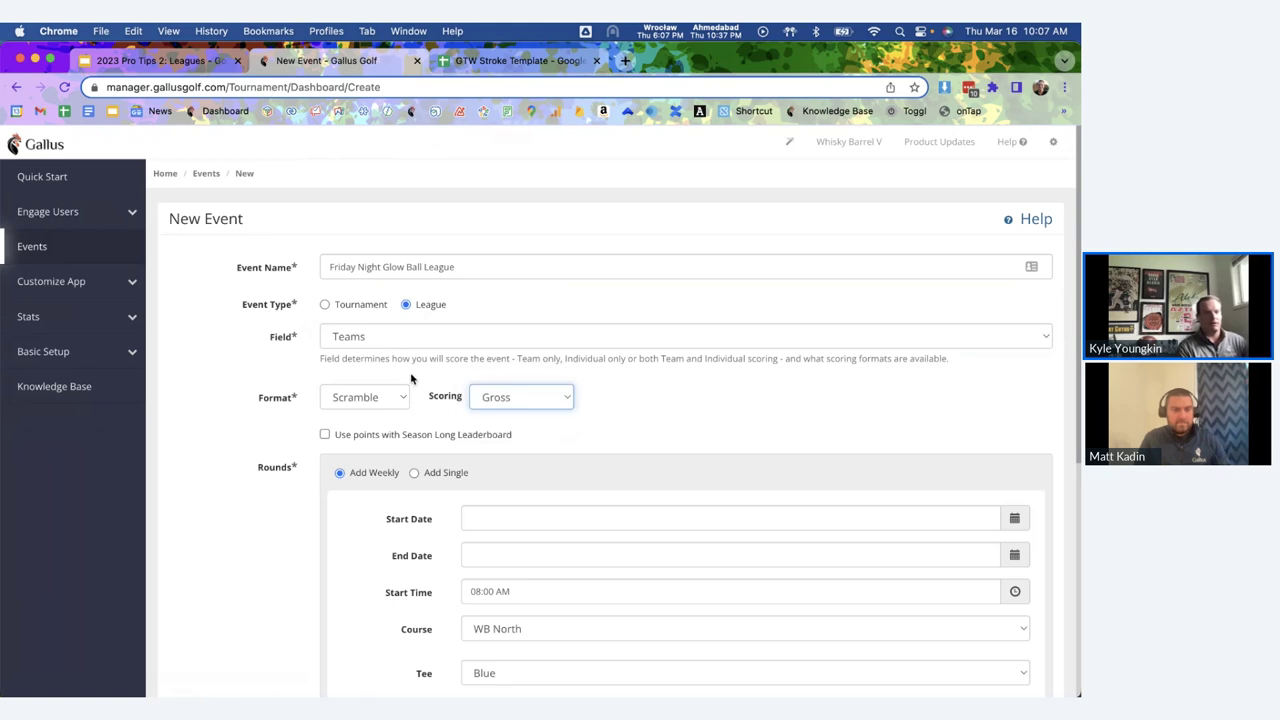
# Set the league's field to Individuals and review the individual format options, keeping Stroke.
pyautogui.click(384, 333)
pyautogui.click(386, 358)
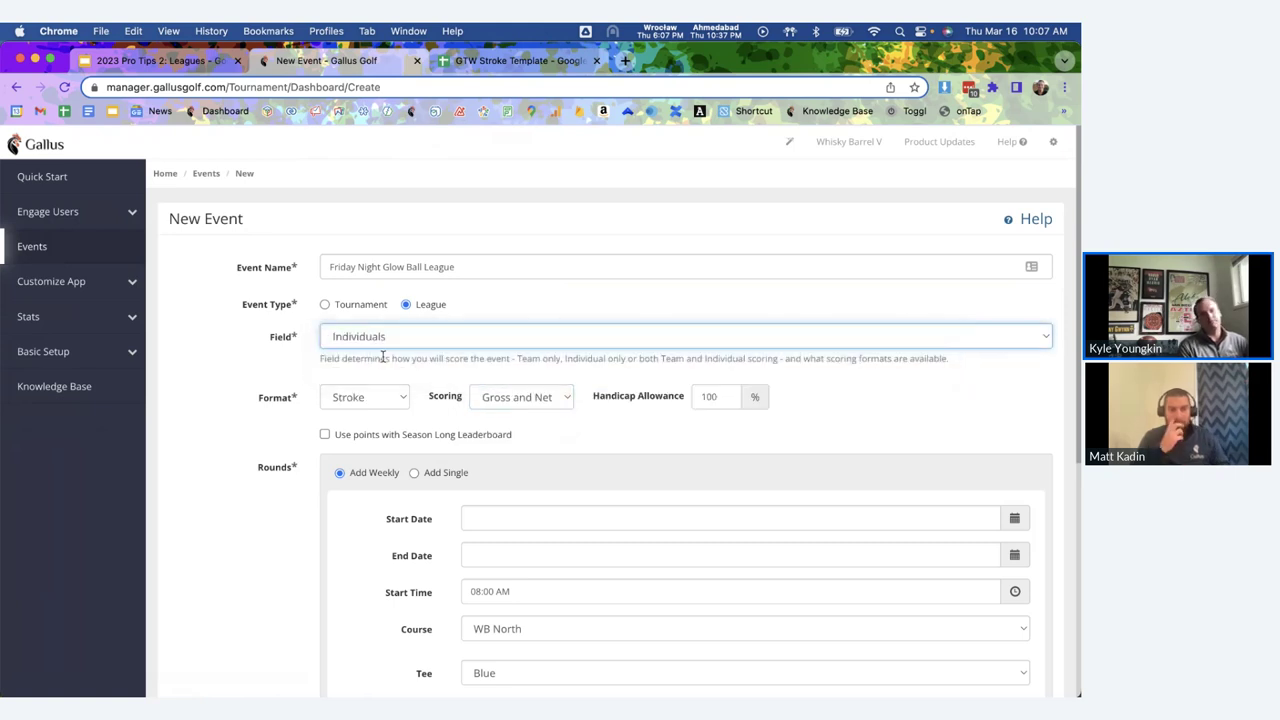
pyautogui.click(377, 397)
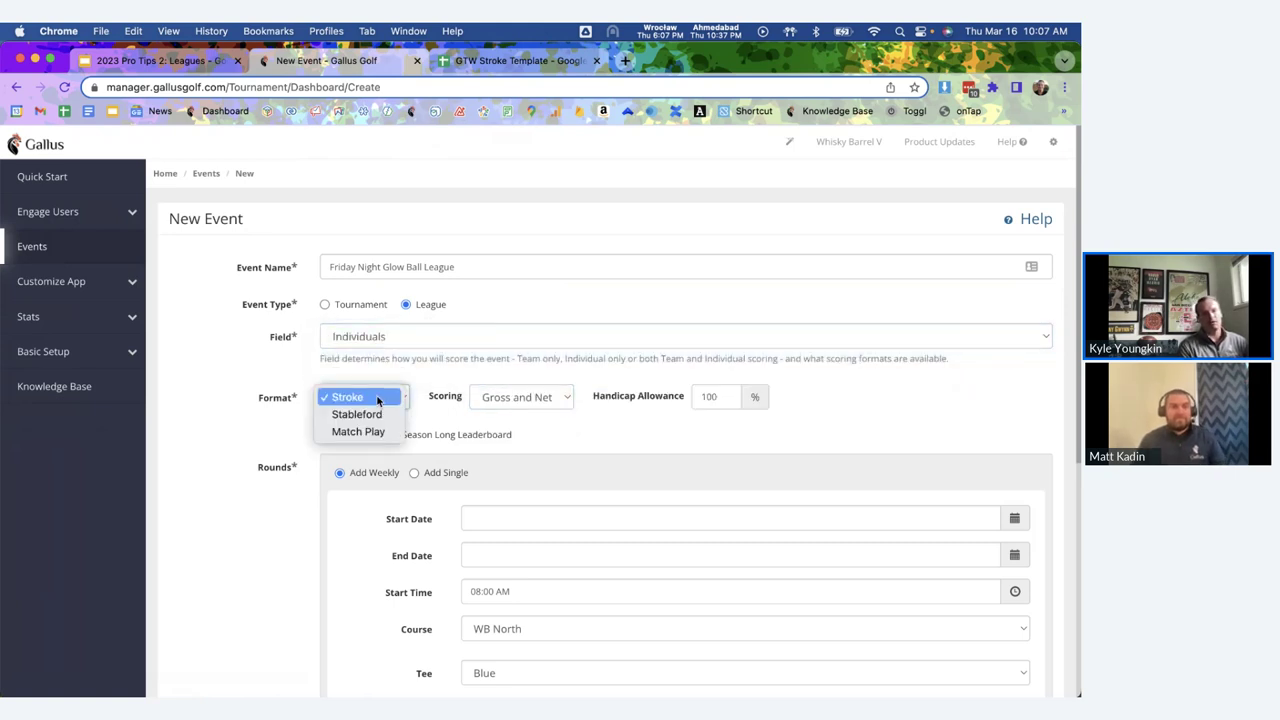
pyautogui.click(377, 397)
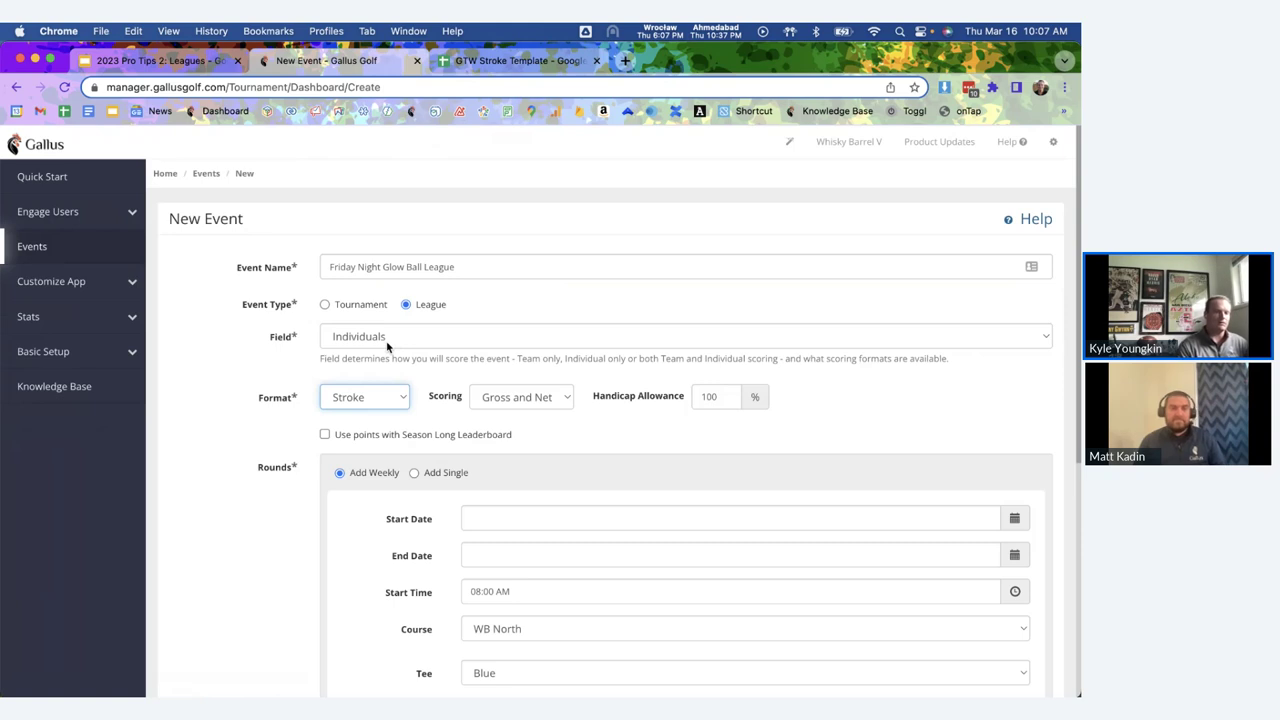
# Set the field to Teams and Individuals and review the team and individual format options.
pyautogui.click(388, 342)
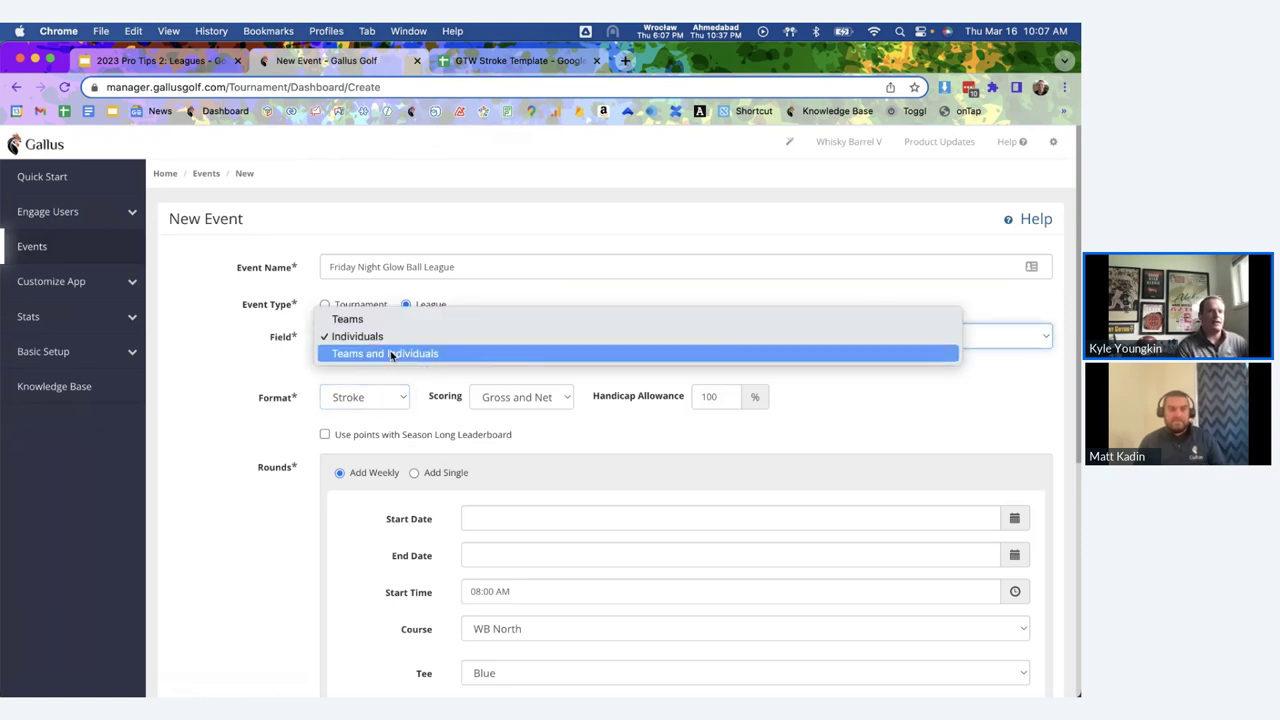
pyautogui.click(391, 354)
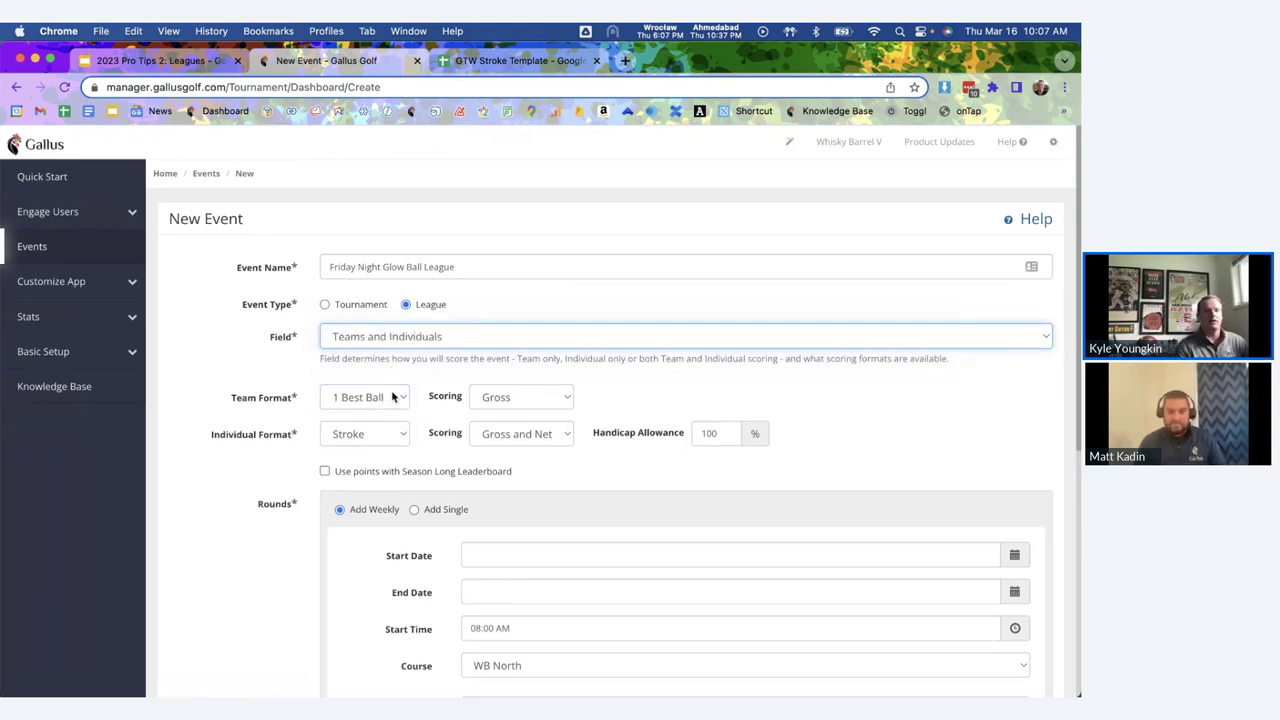
pyautogui.click(394, 398)
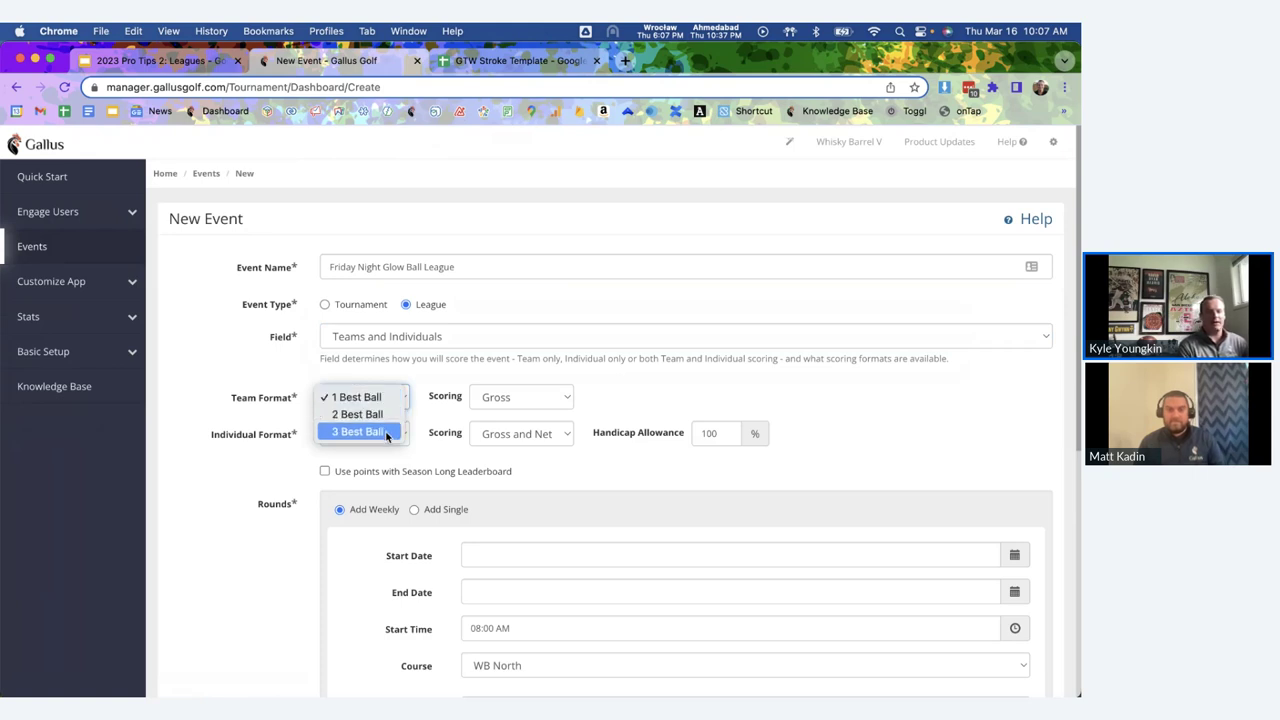
pyautogui.click(408, 406)
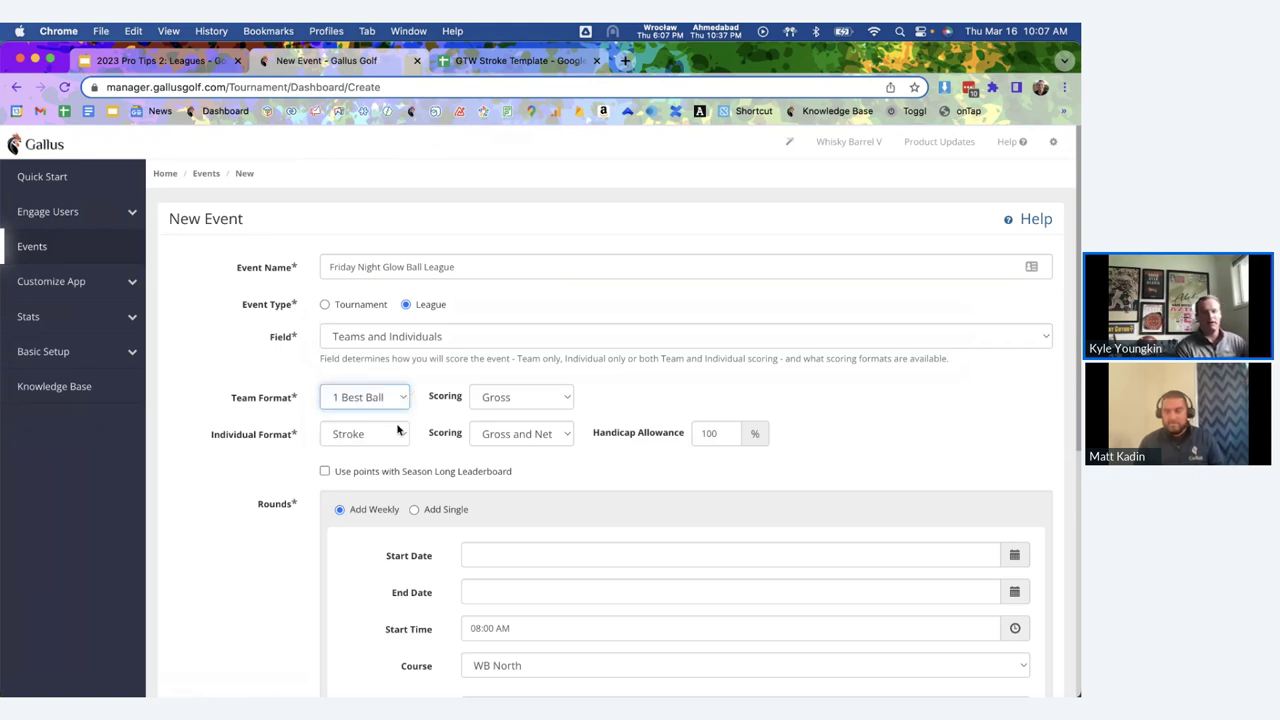
pyautogui.click(395, 433)
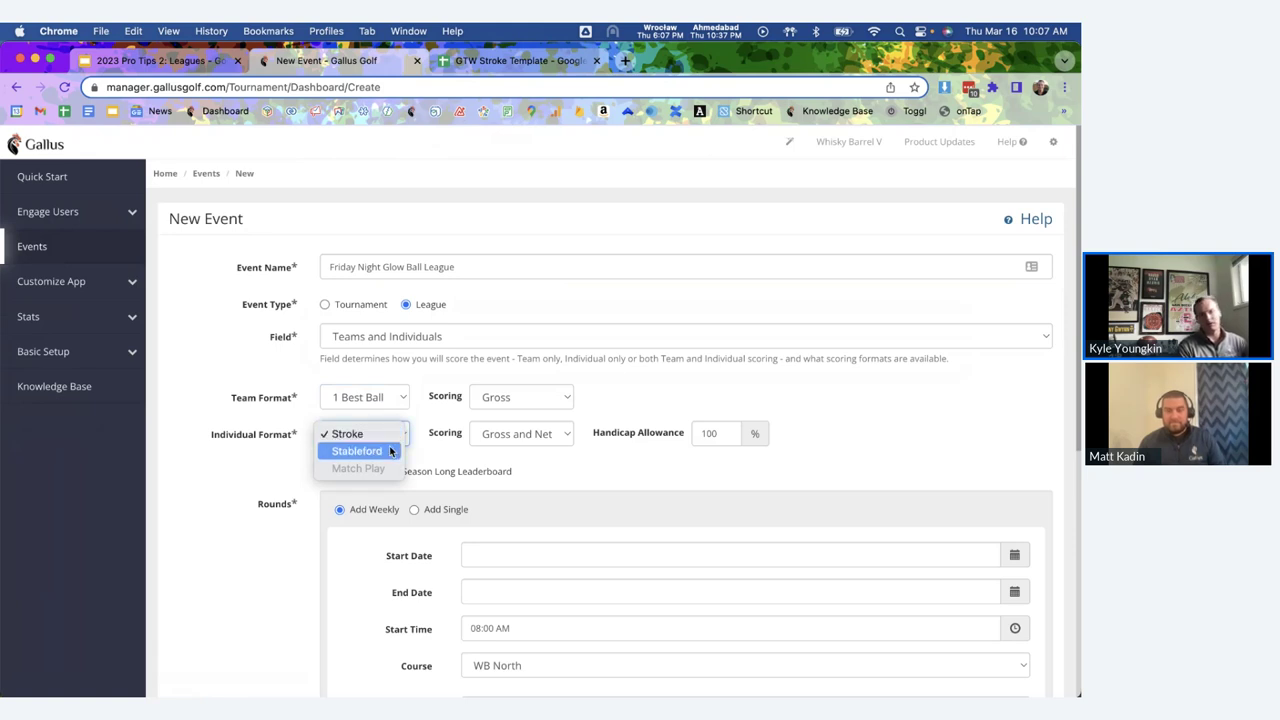
pyautogui.click(417, 425)
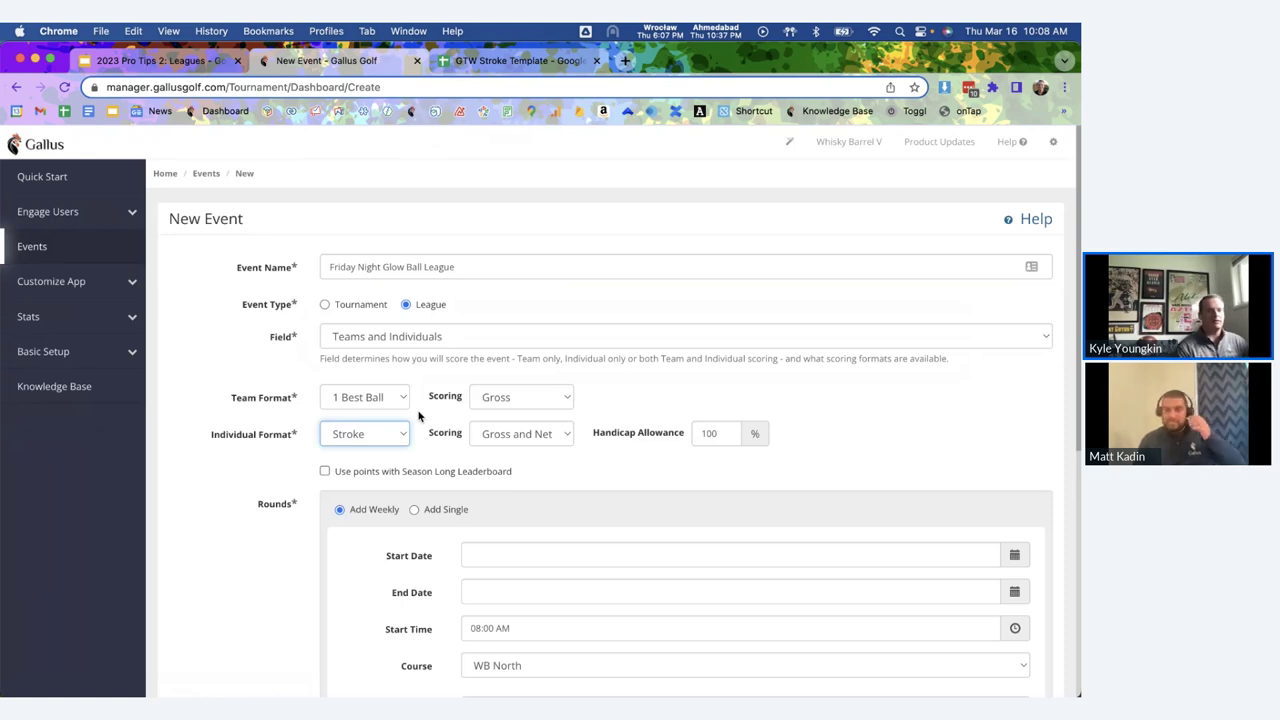
# Switch the field to Individuals and back to Teams, and review the team formats while keeping Scramble.
pyautogui.click(362, 337)
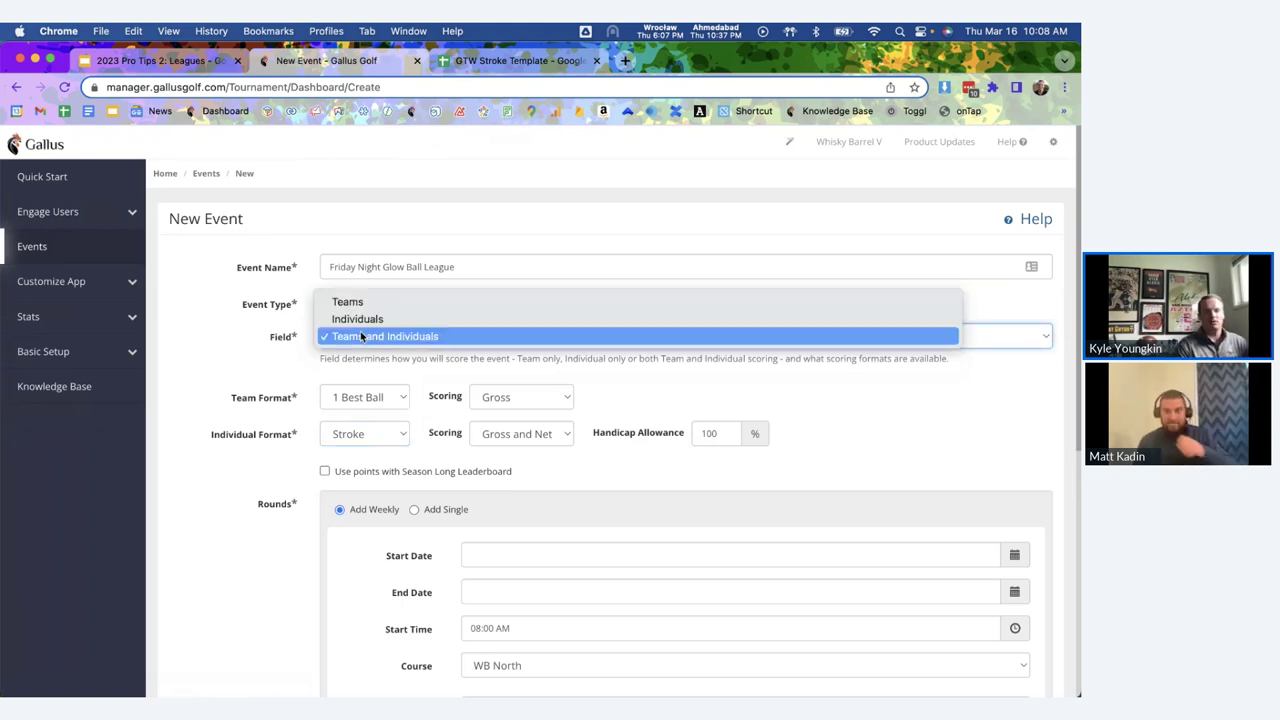
pyautogui.click(360, 320)
pyautogui.click(360, 338)
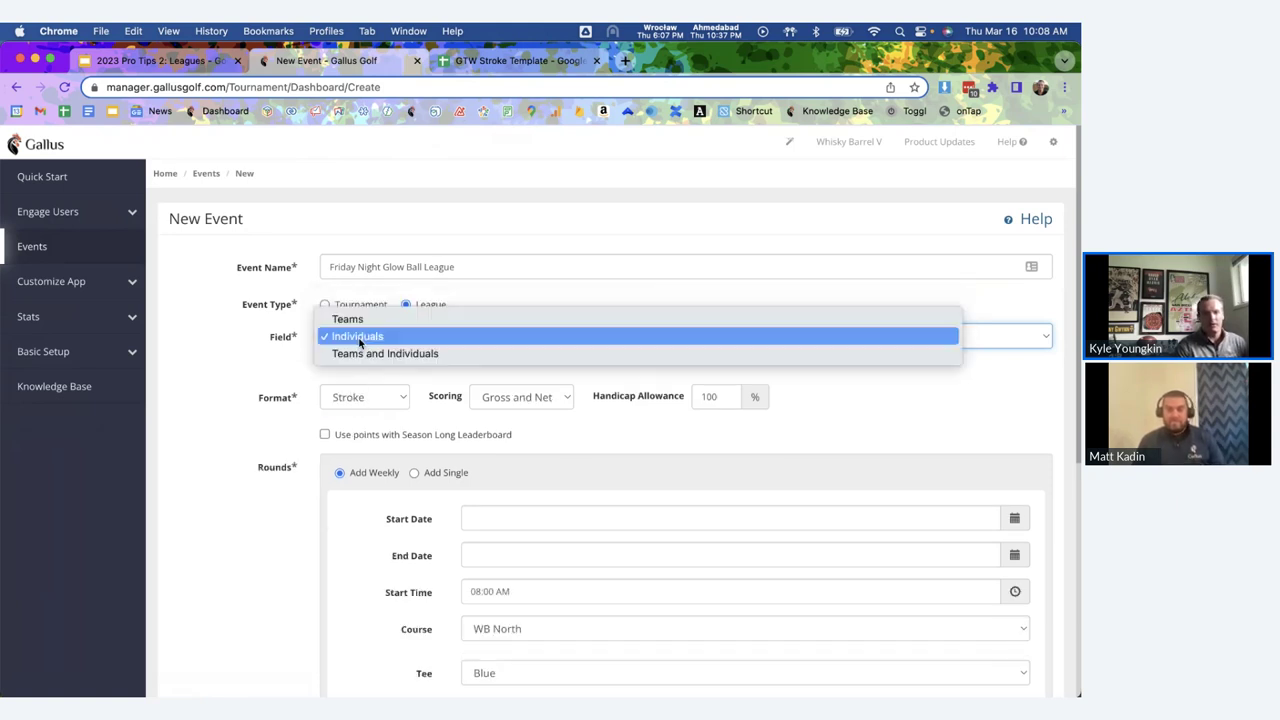
pyautogui.click(363, 320)
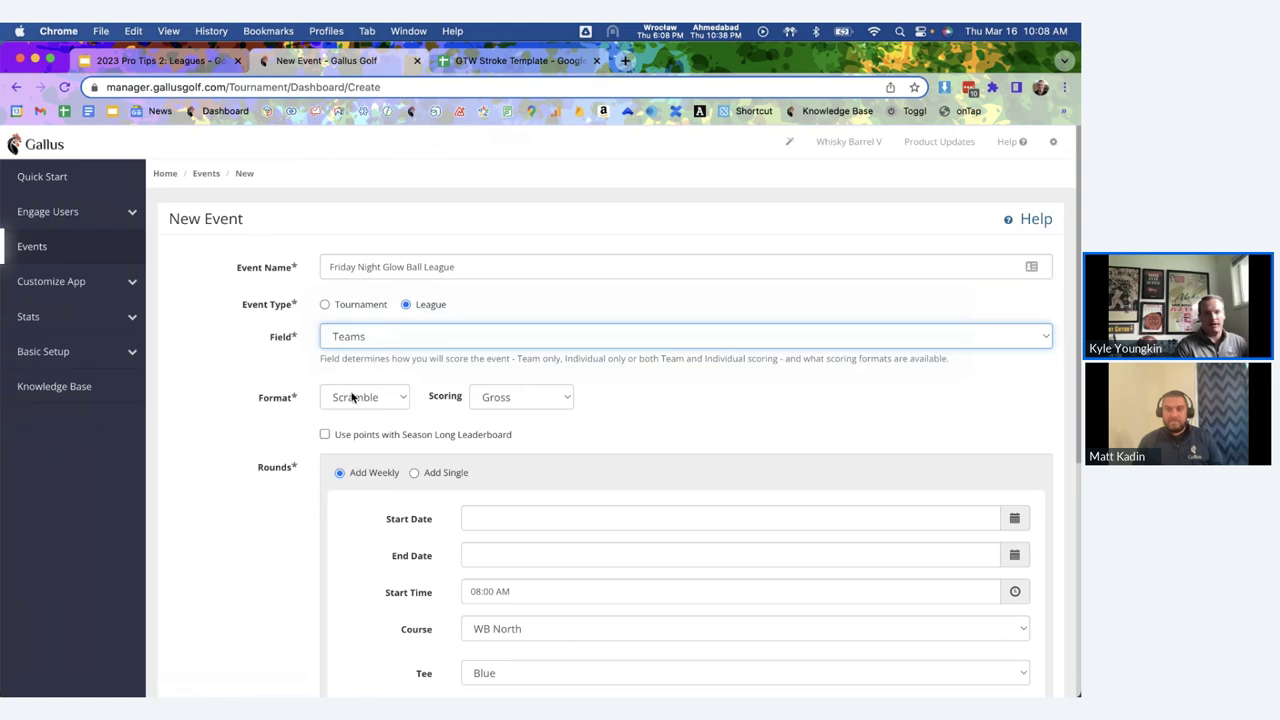
pyautogui.click(351, 396)
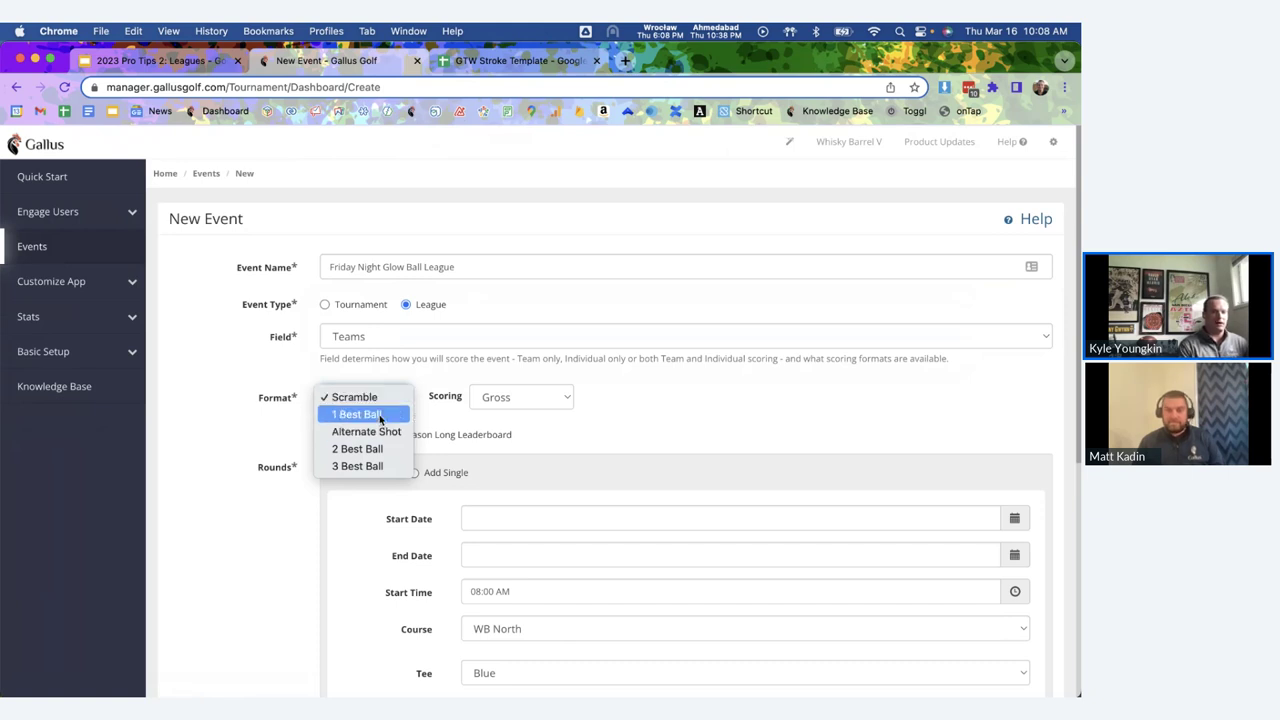
pyautogui.click(427, 381)
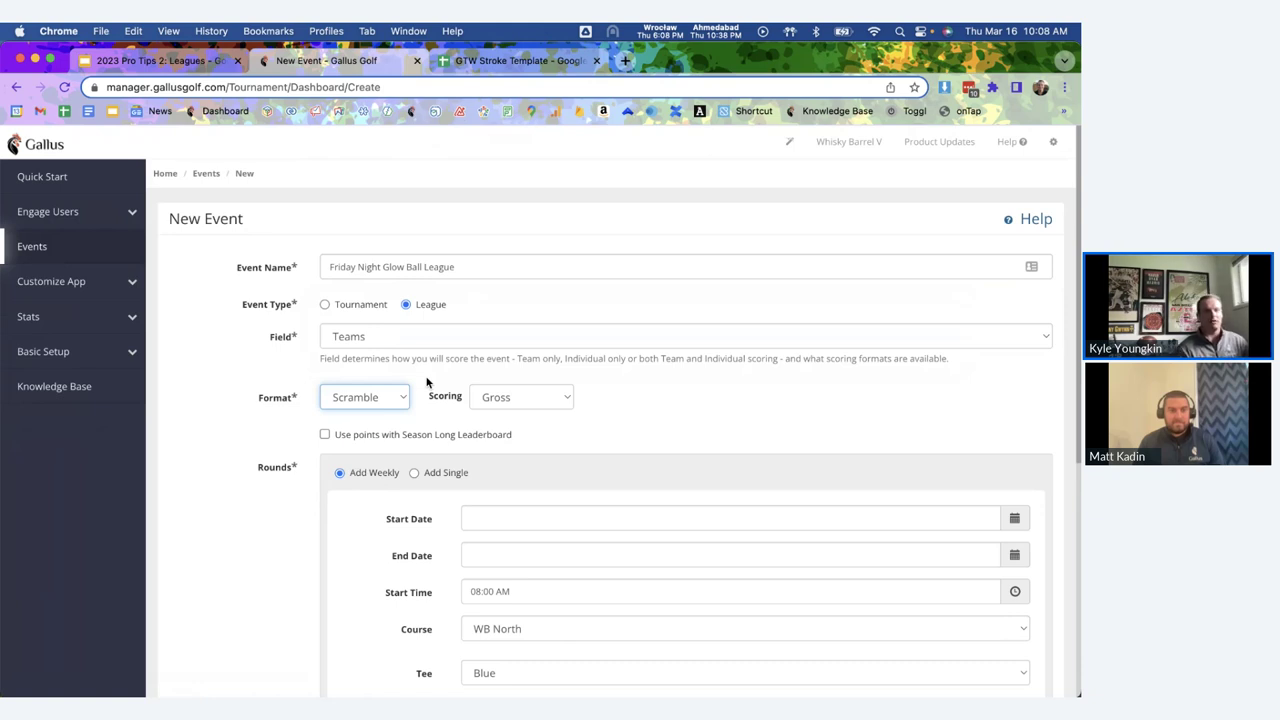
# Set the league's field to Individuals with Net scoring, and open the handicap allowance for editing.
pyautogui.click(352, 343)
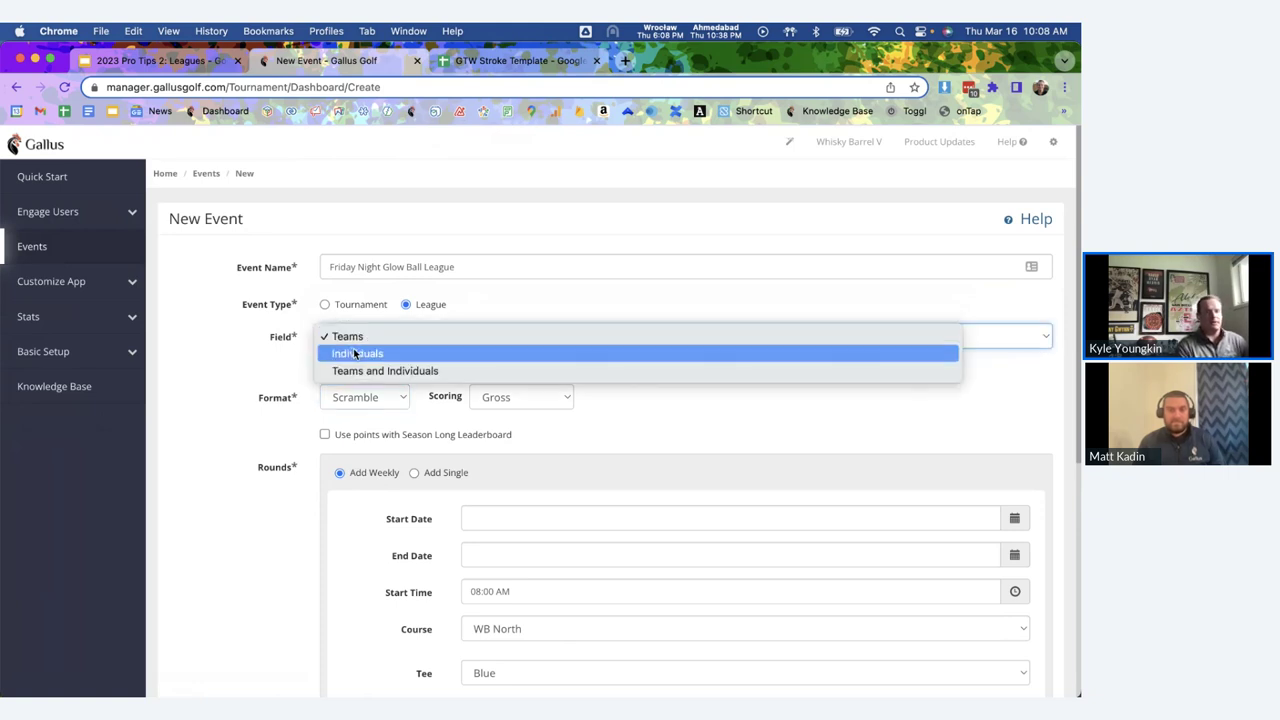
pyautogui.click(355, 353)
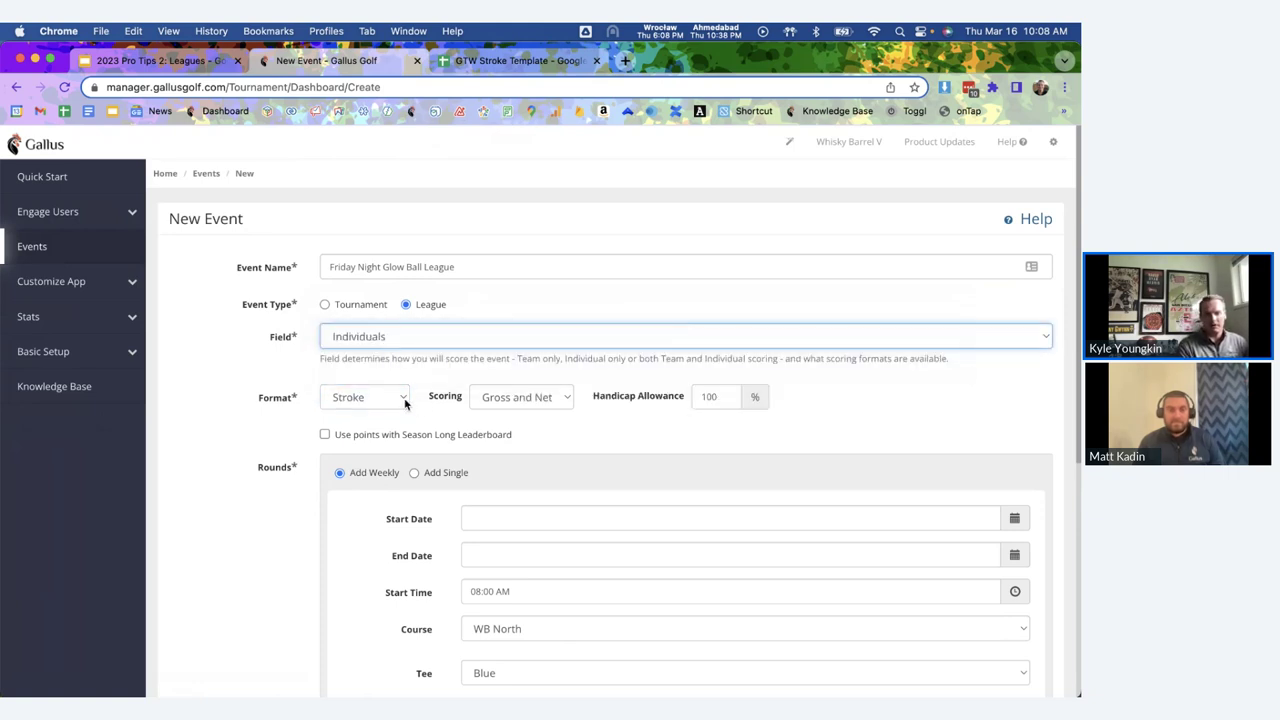
pyautogui.click(511, 397)
pyautogui.click(508, 430)
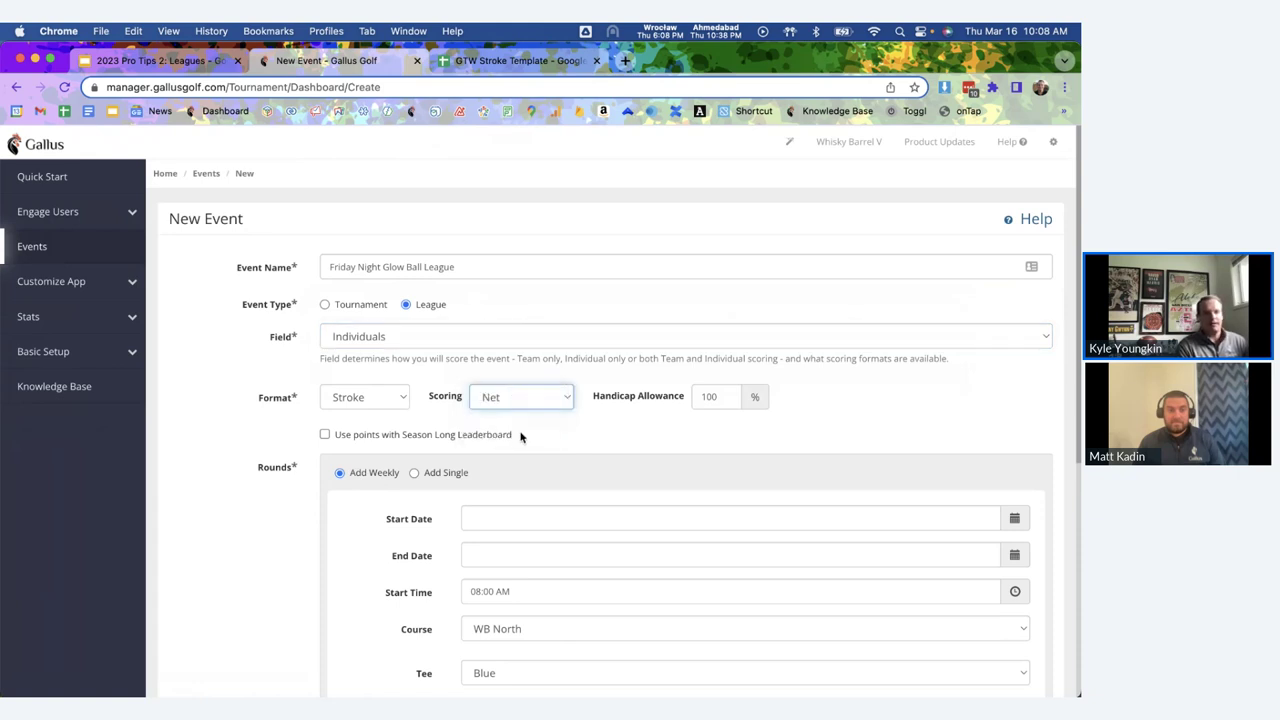
pyautogui.doubleClick(717, 396)
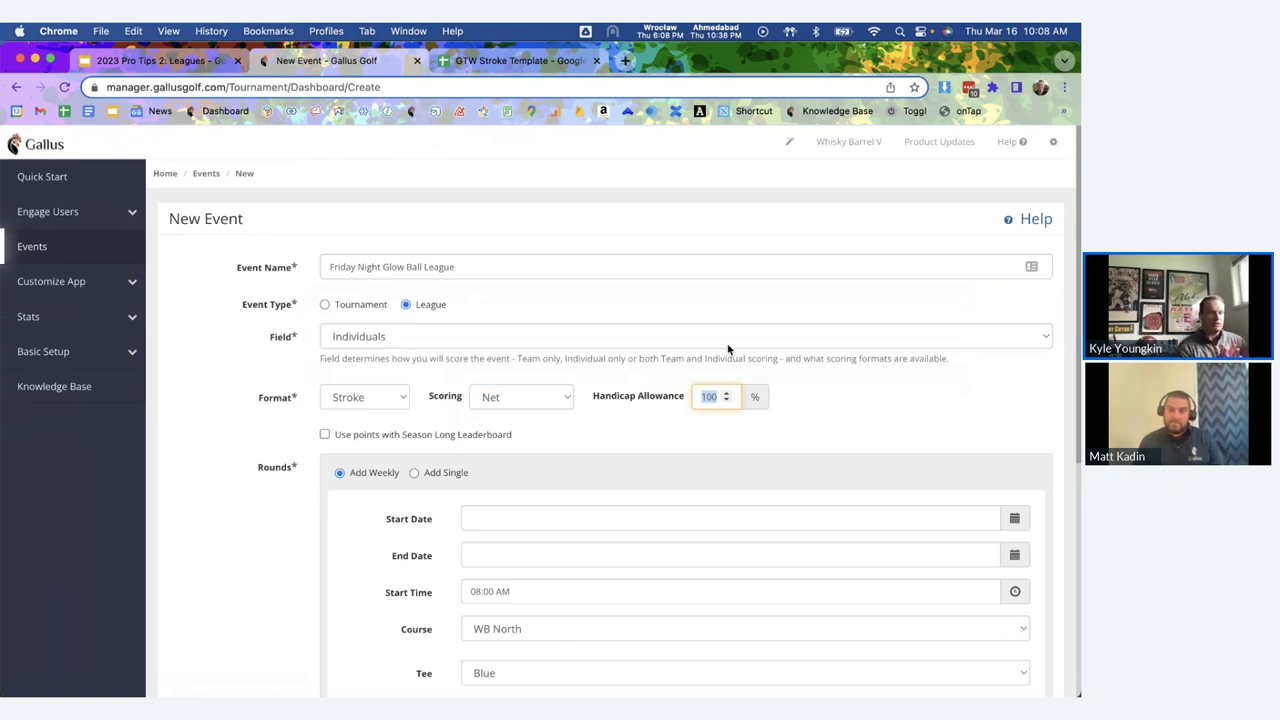
# Set the handicap allowance to 80% and enable points with the Season Long Leaderboard.
pyautogui.write('80')
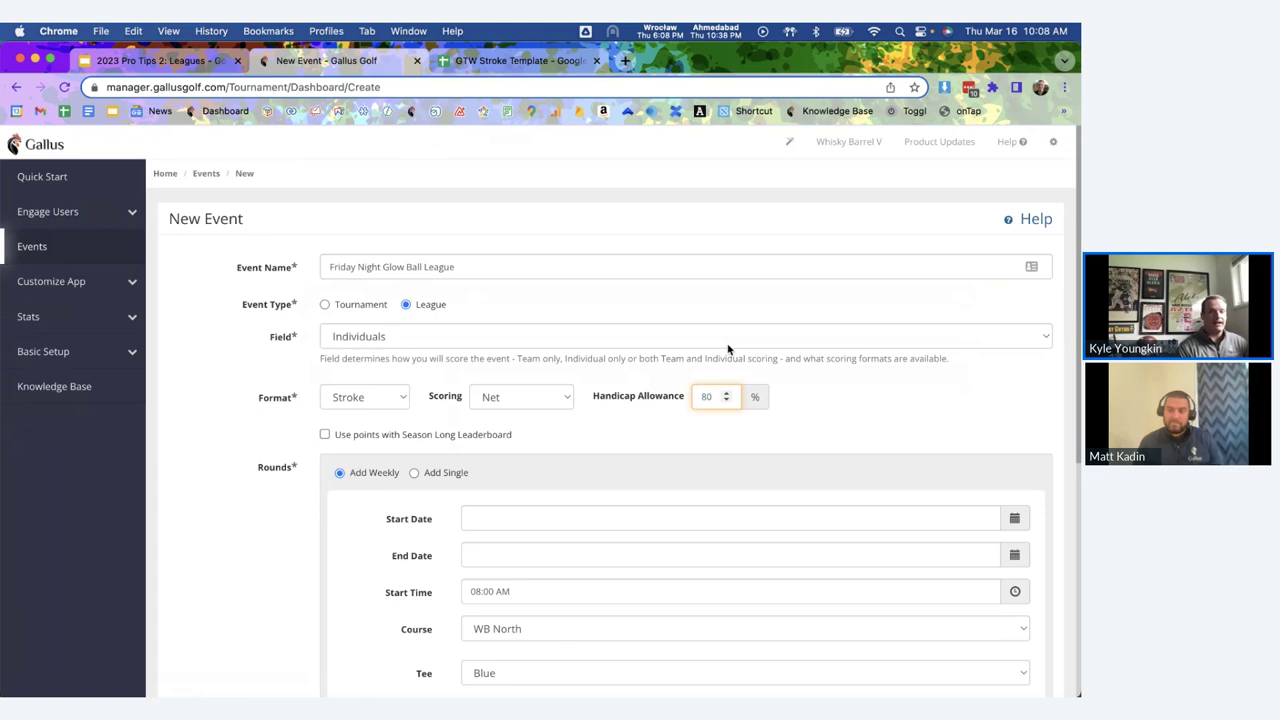
pyautogui.click(798, 378)
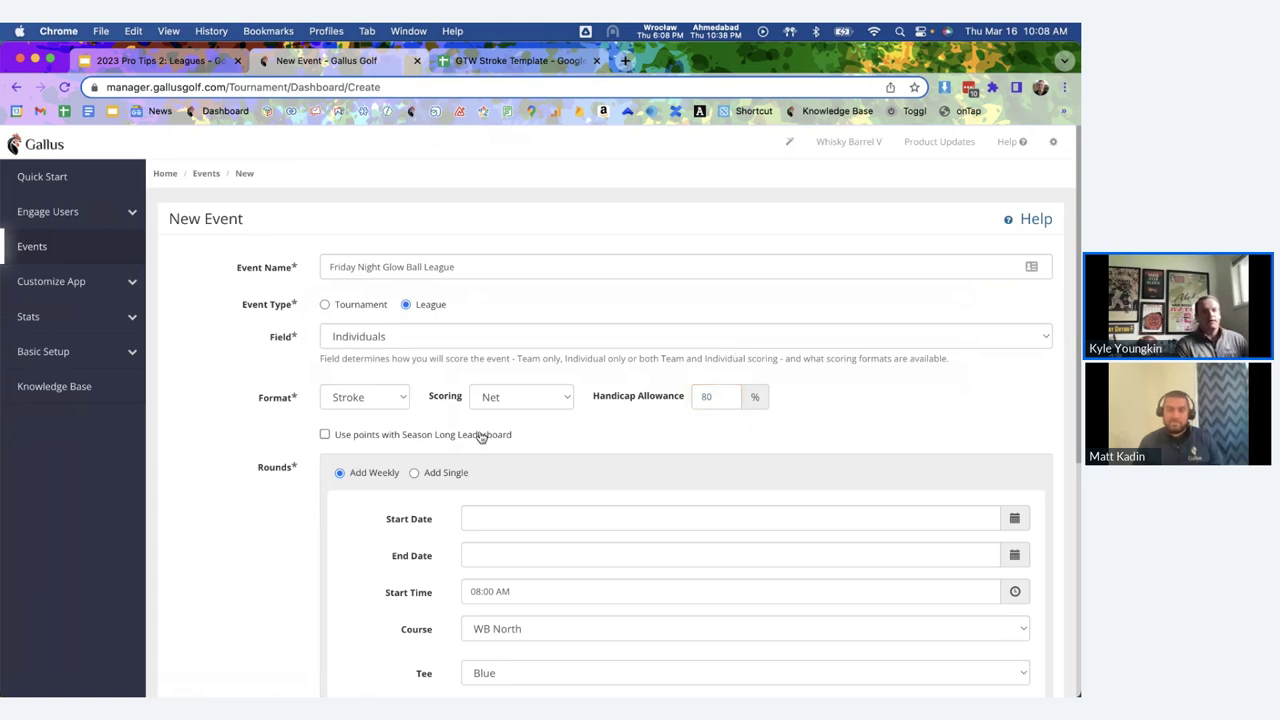
pyautogui.click(325, 436)
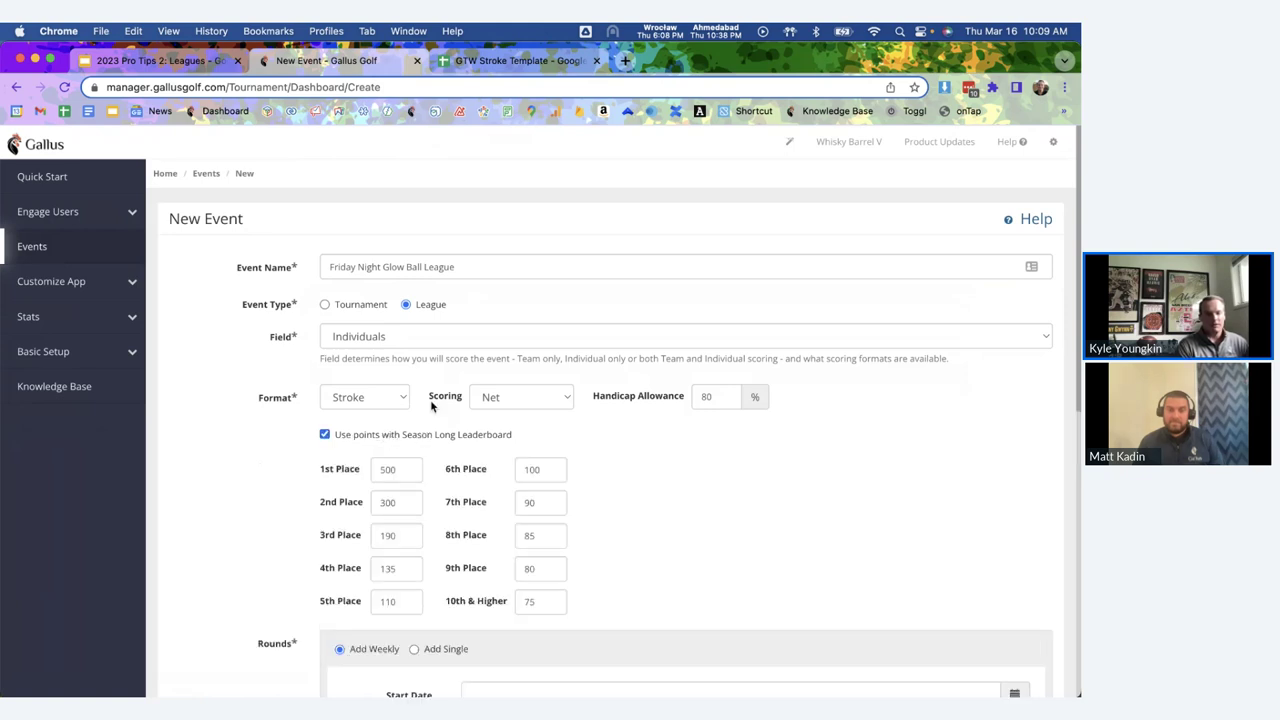
pyautogui.click(452, 468)
# Set the 1st Place points for the season-long leaderboard to 1000.
pyautogui.scroll(-1, 452, 468)
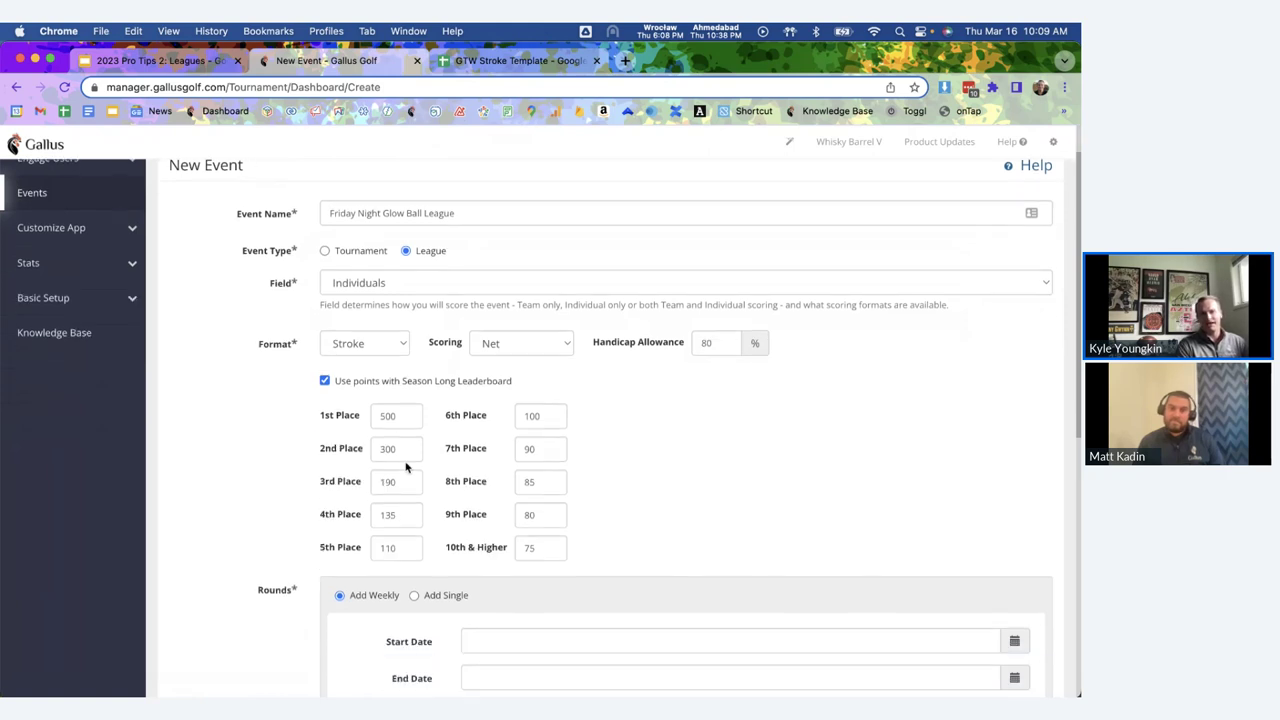
pyautogui.click(380, 418)
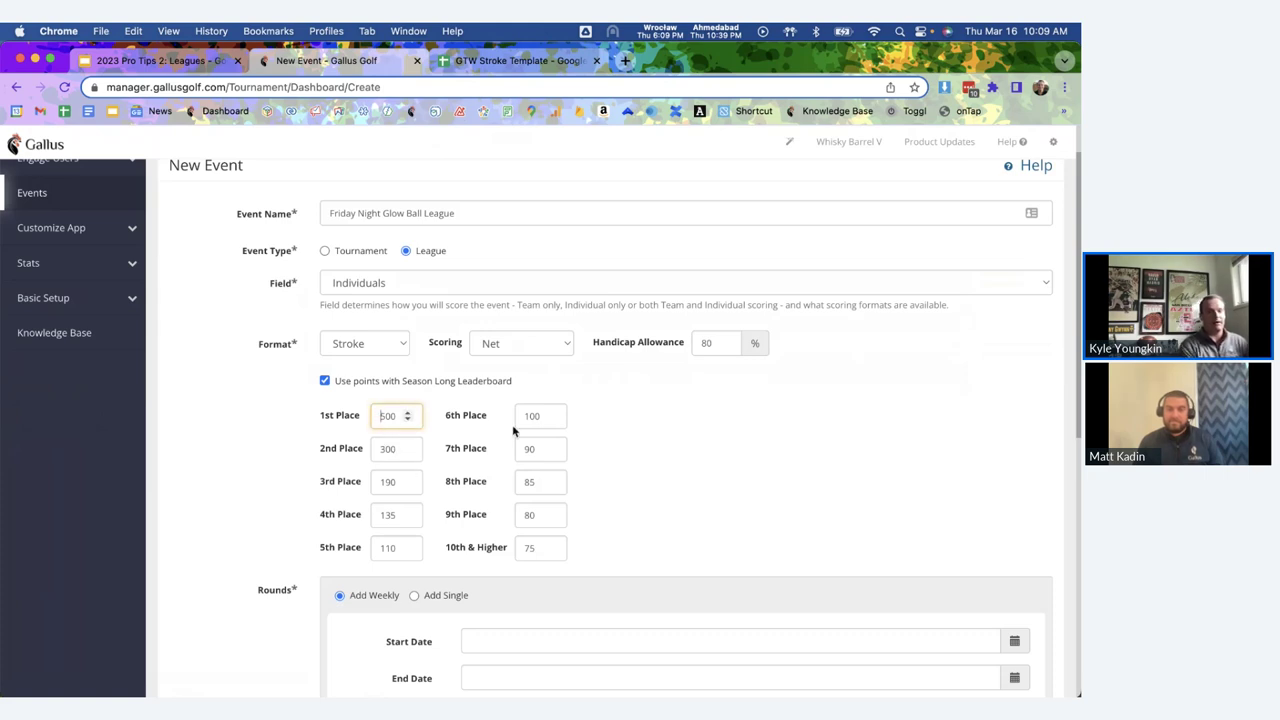
pyautogui.write('10')
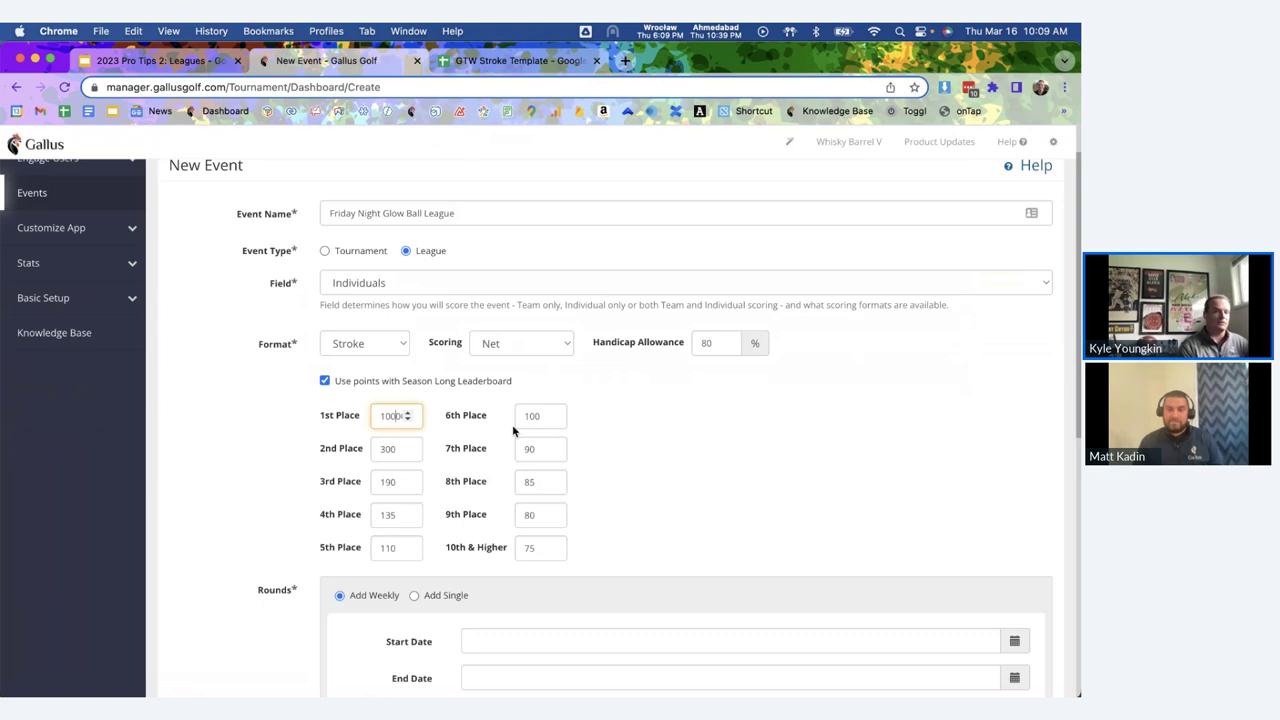
pyautogui.click(463, 458)
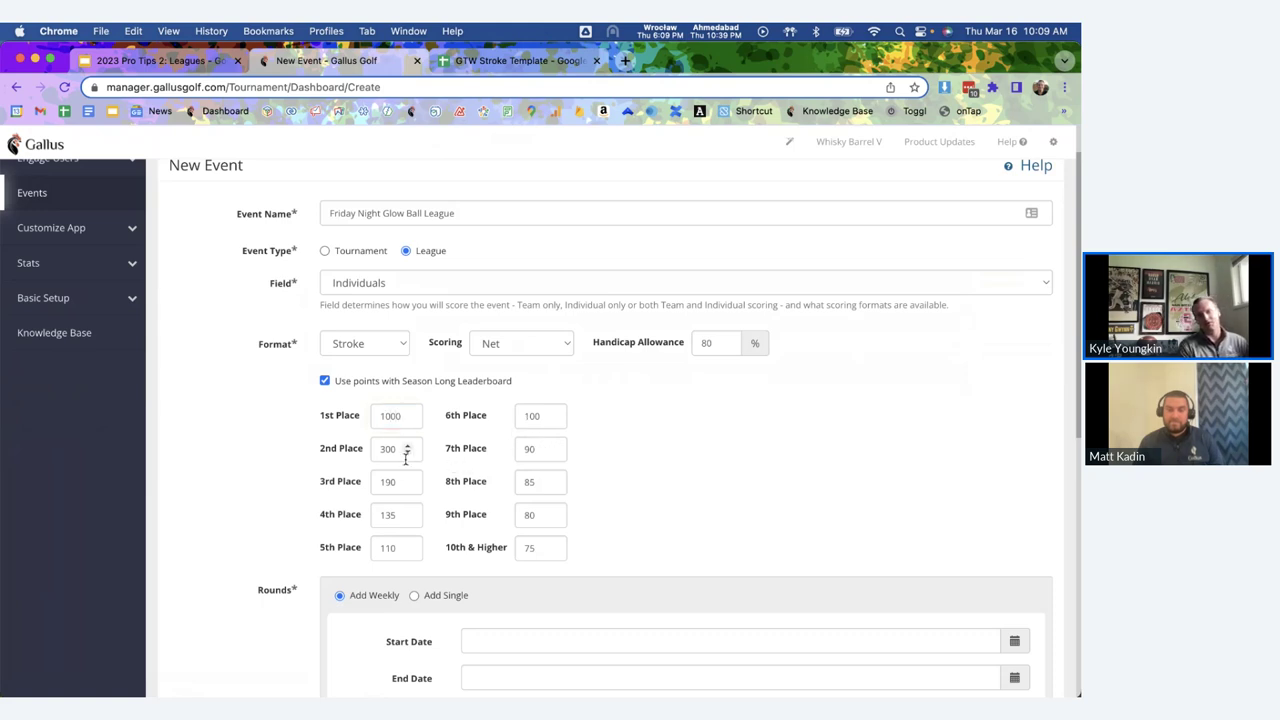
# Set the 9th Place points to 84, leaving the 8th Place value as it is.
pyautogui.doubleClick(530, 515)
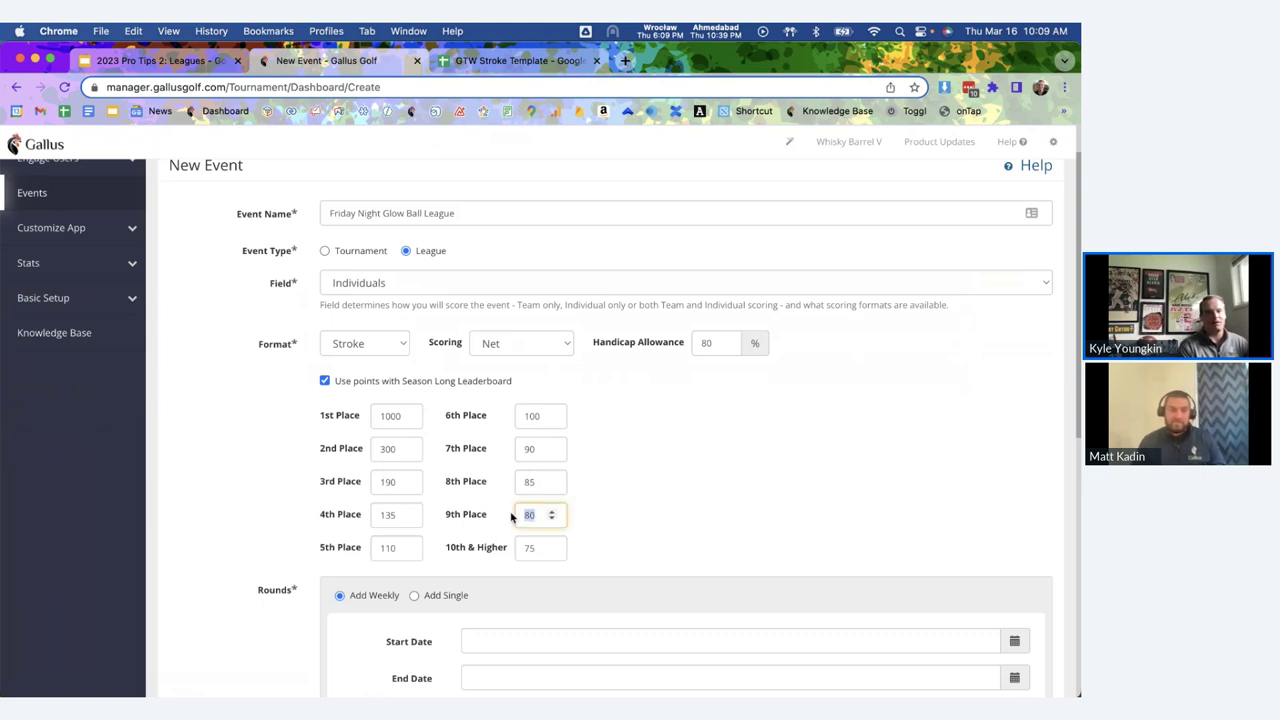
pyautogui.write('90')
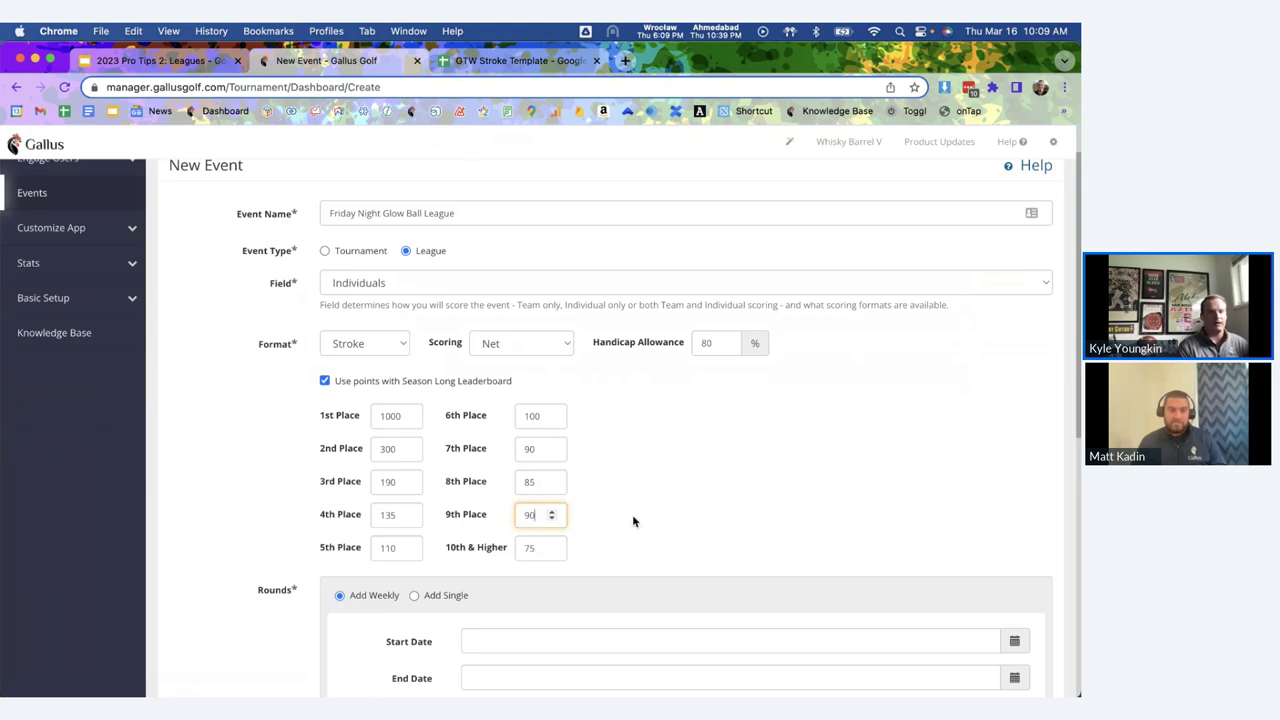
pyautogui.doubleClick(518, 481)
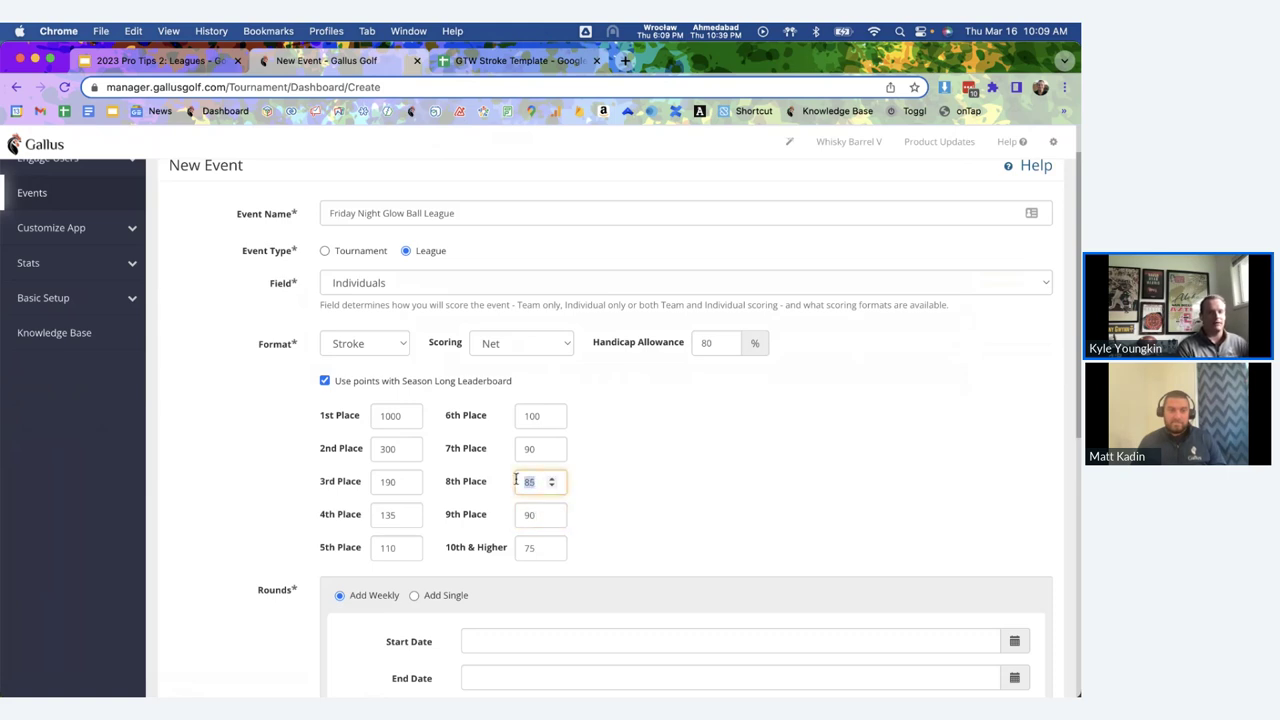
pyautogui.click(533, 514)
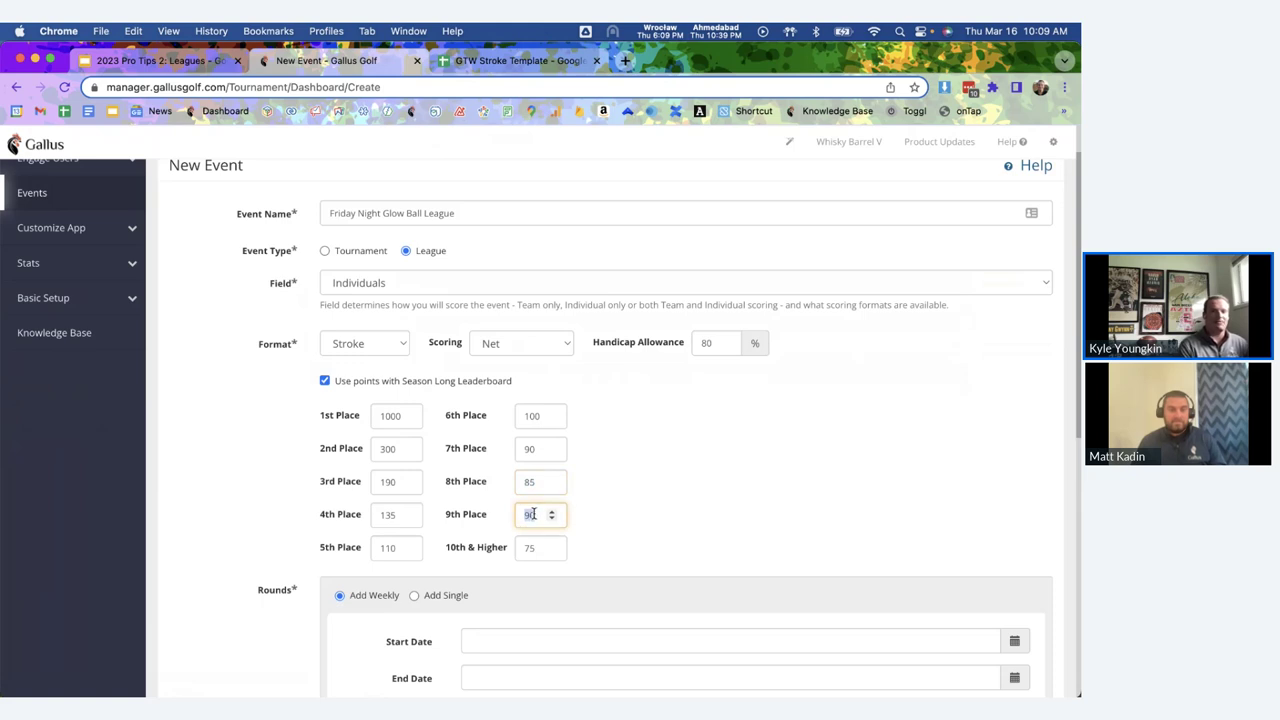
pyautogui.press('BackSpace')
pyautogui.write('4')
pyautogui.click(612, 495)
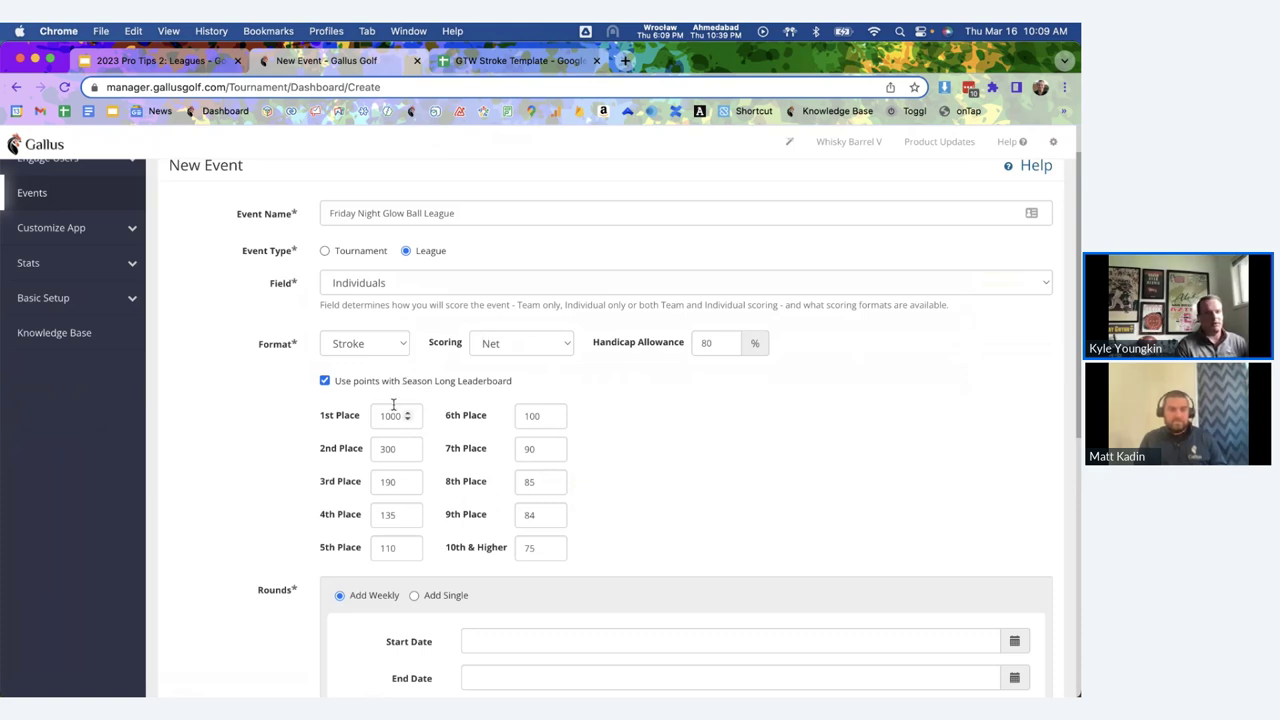
# Review the options for adding a single round, and return to adding weekly rounds.
pyautogui.scroll(-8, 467, 488)
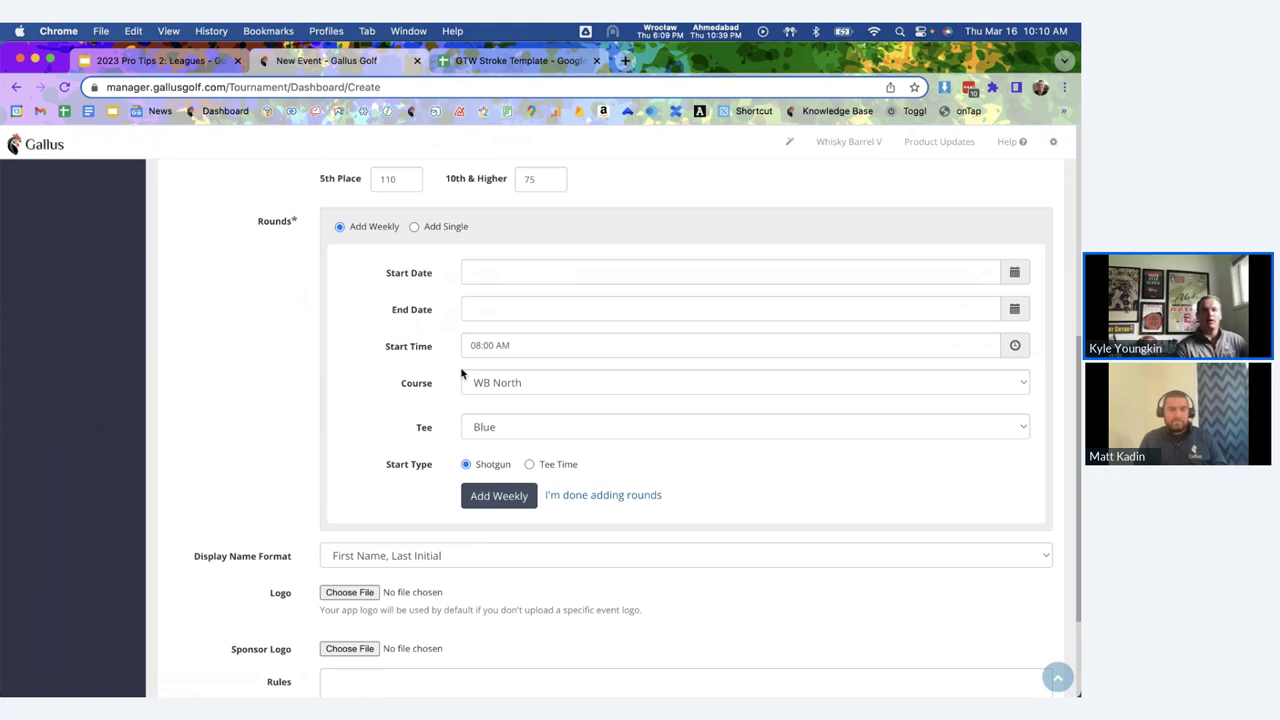
pyautogui.click(440, 233)
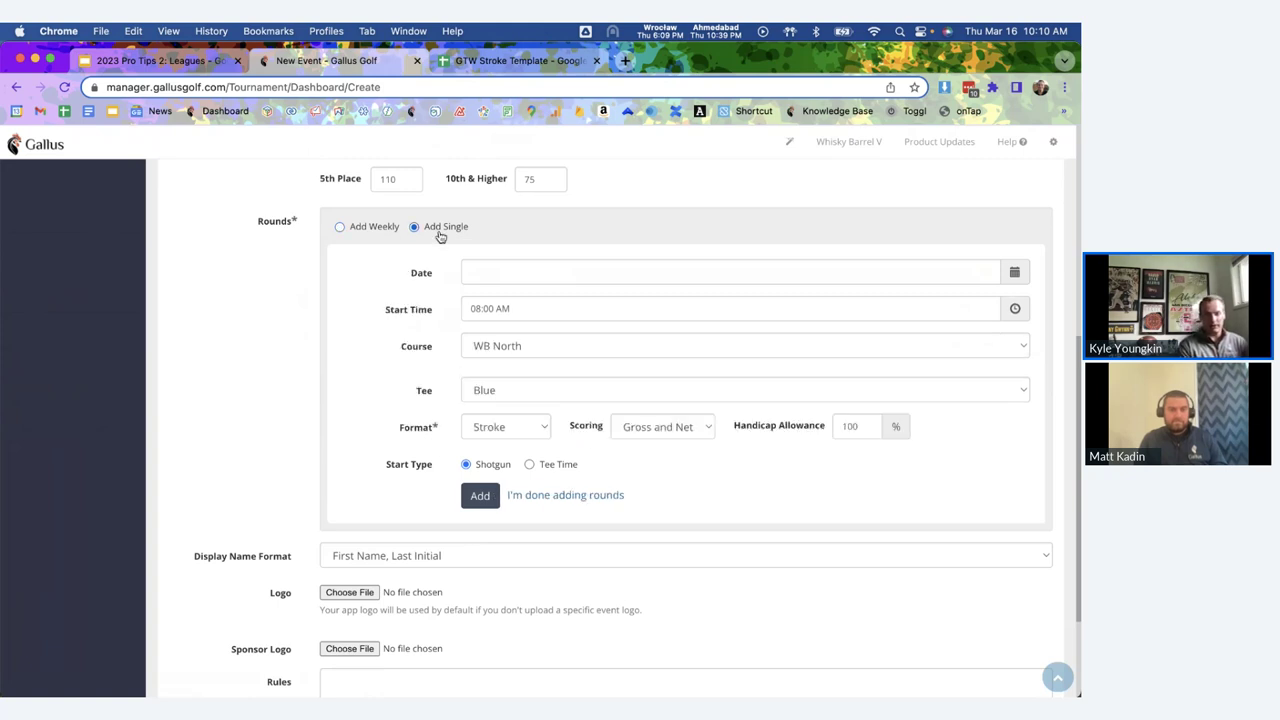
pyautogui.click(368, 228)
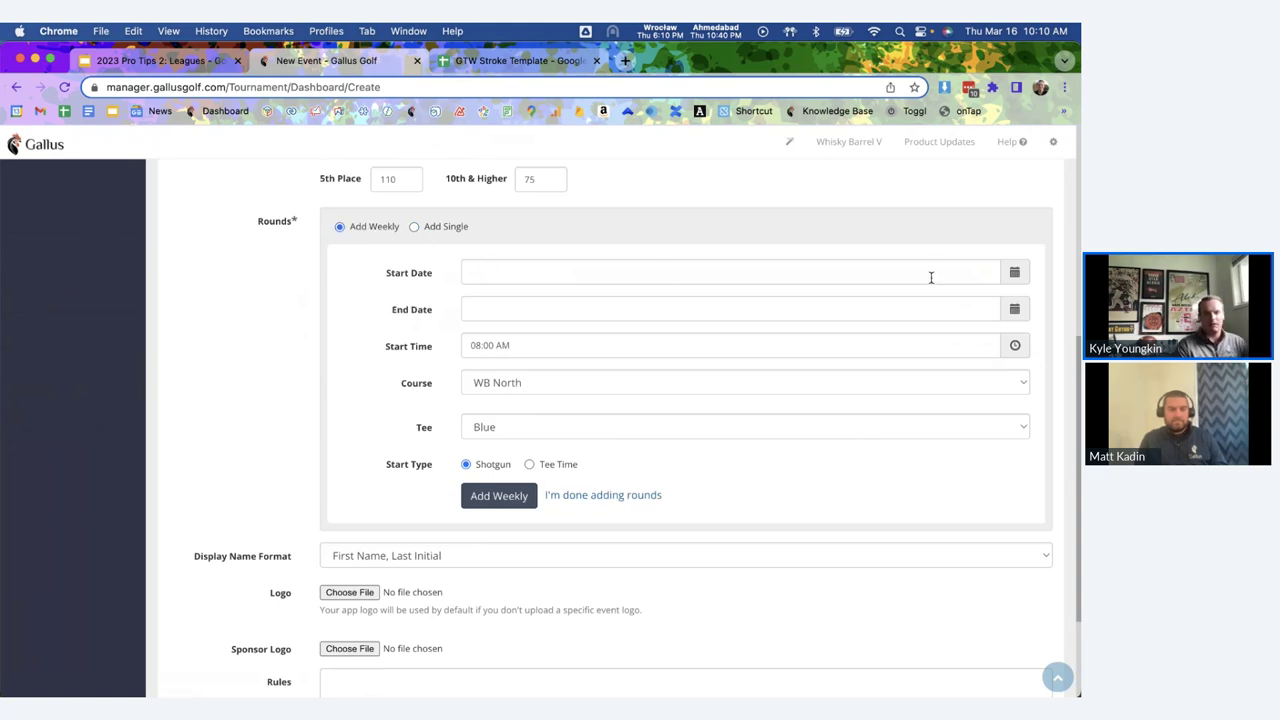
# Set the weekly rounds to start on 03/17/2023 and end on 04/28/2023.
pyautogui.click(972, 275)
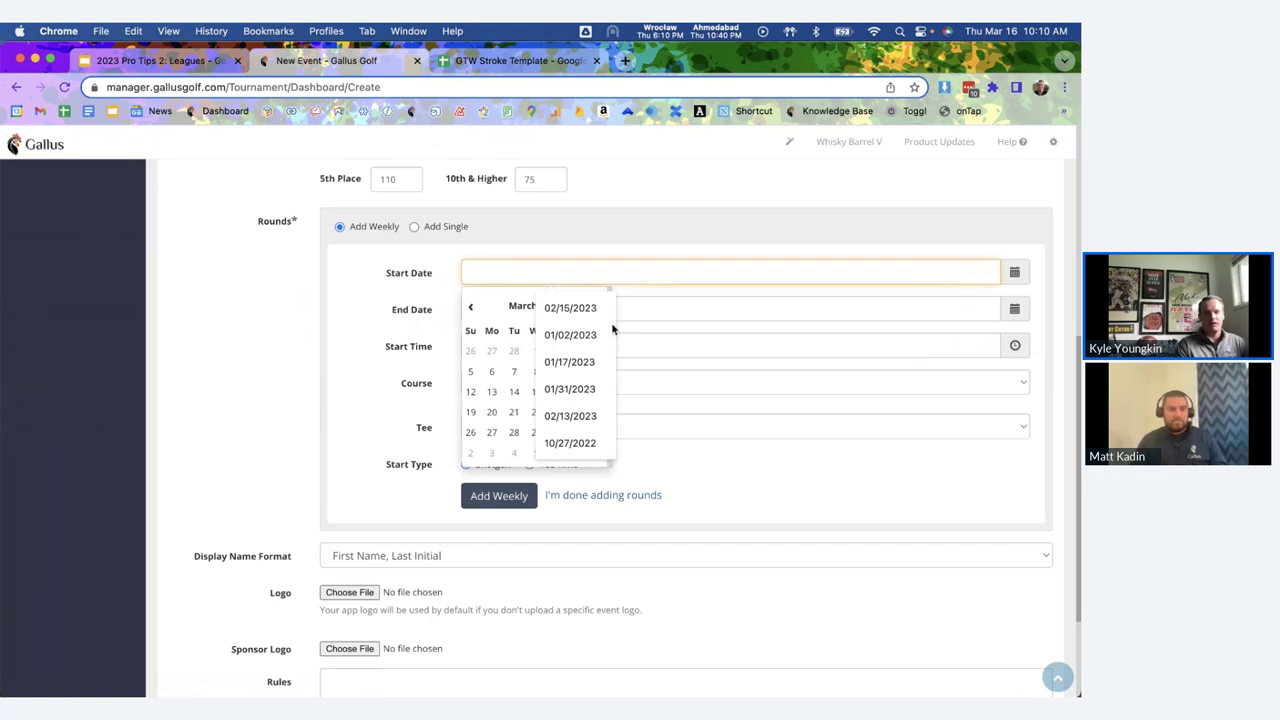
pyautogui.click(471, 307)
pyautogui.click(597, 307)
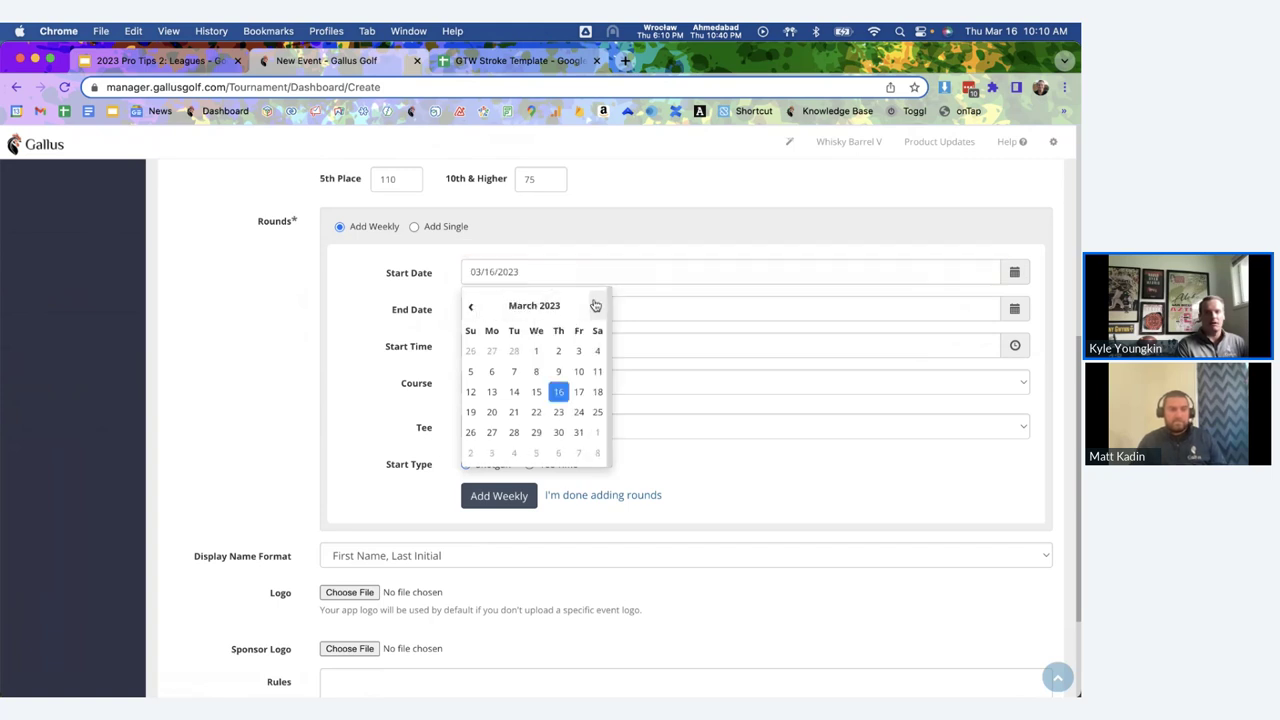
pyautogui.click(583, 396)
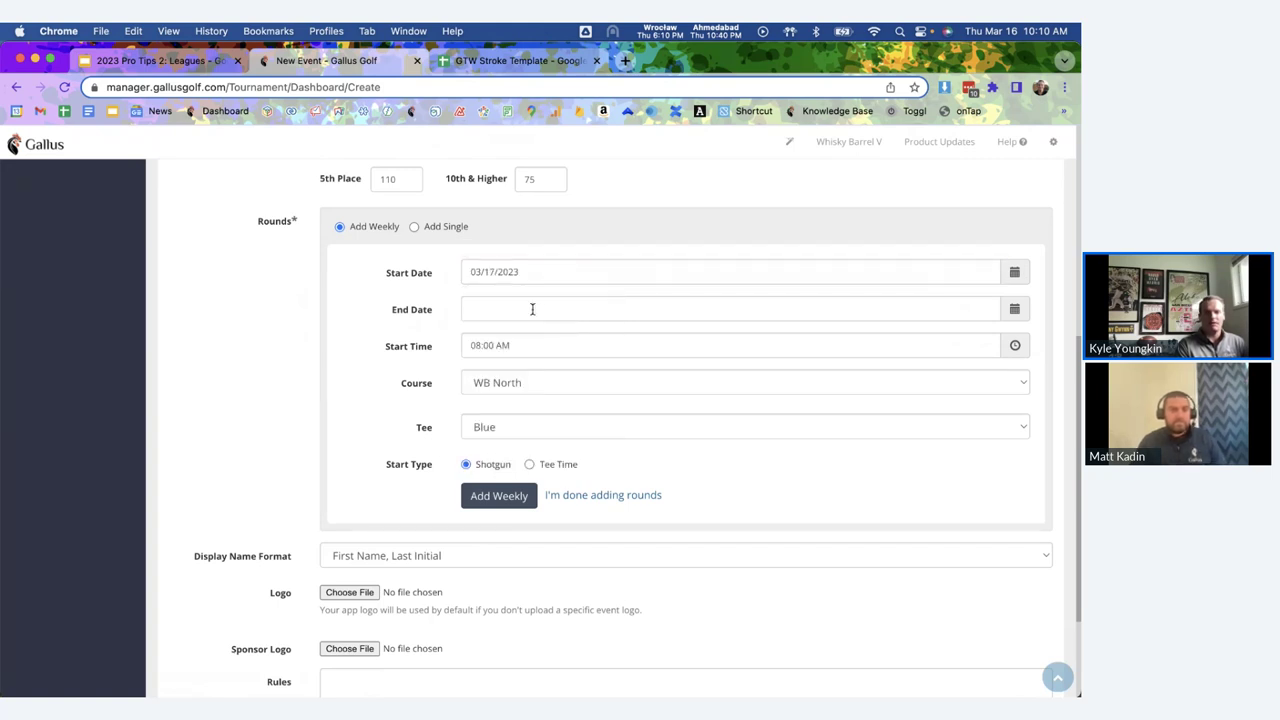
pyautogui.click(532, 309)
pyautogui.click(471, 344)
pyautogui.click(594, 344)
pyautogui.click(594, 344)
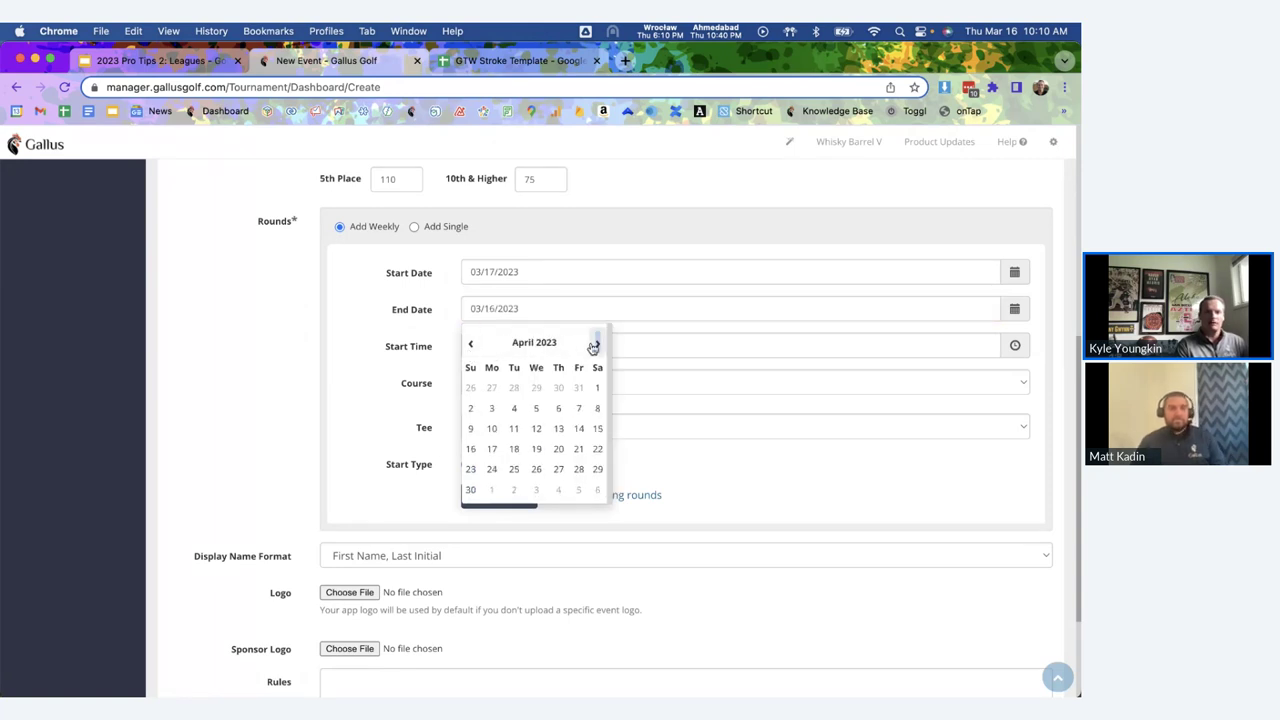
pyautogui.click(579, 470)
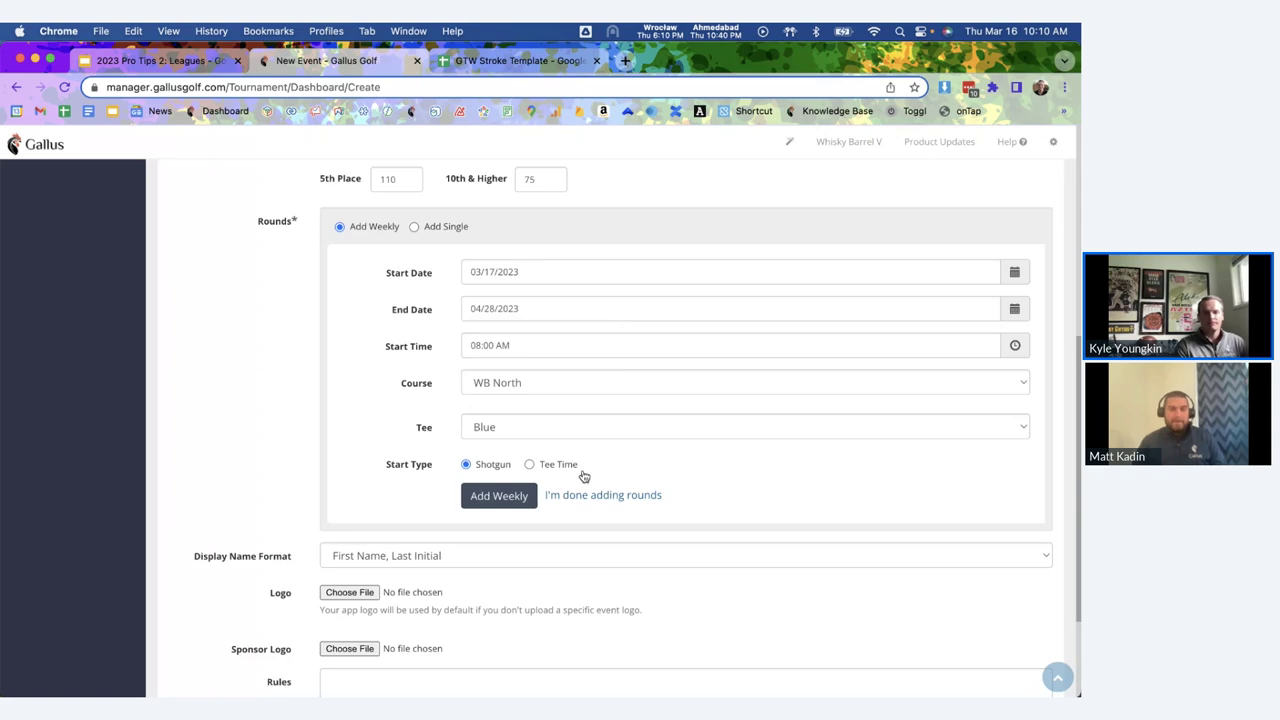
# Choose the WB South course and Blue tee for the weekly rounds, and add the rounds to the league.
pyautogui.click(566, 388)
pyautogui.click(549, 404)
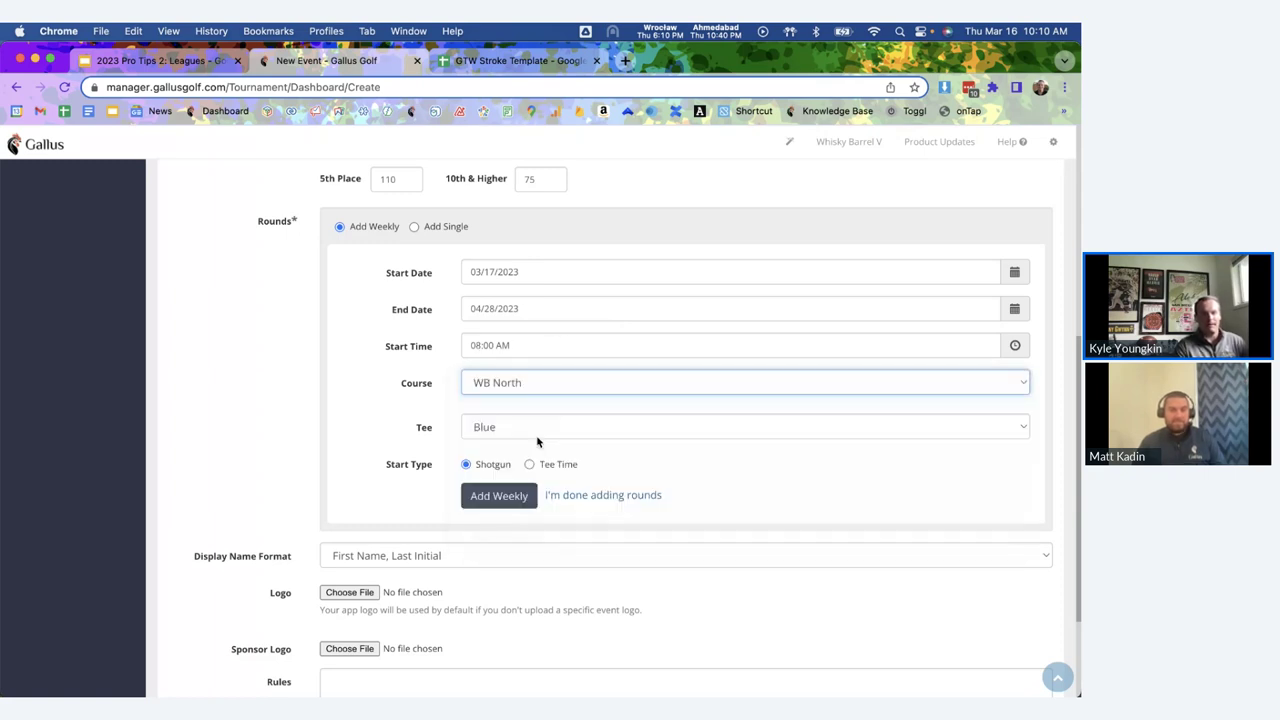
pyautogui.click(500, 432)
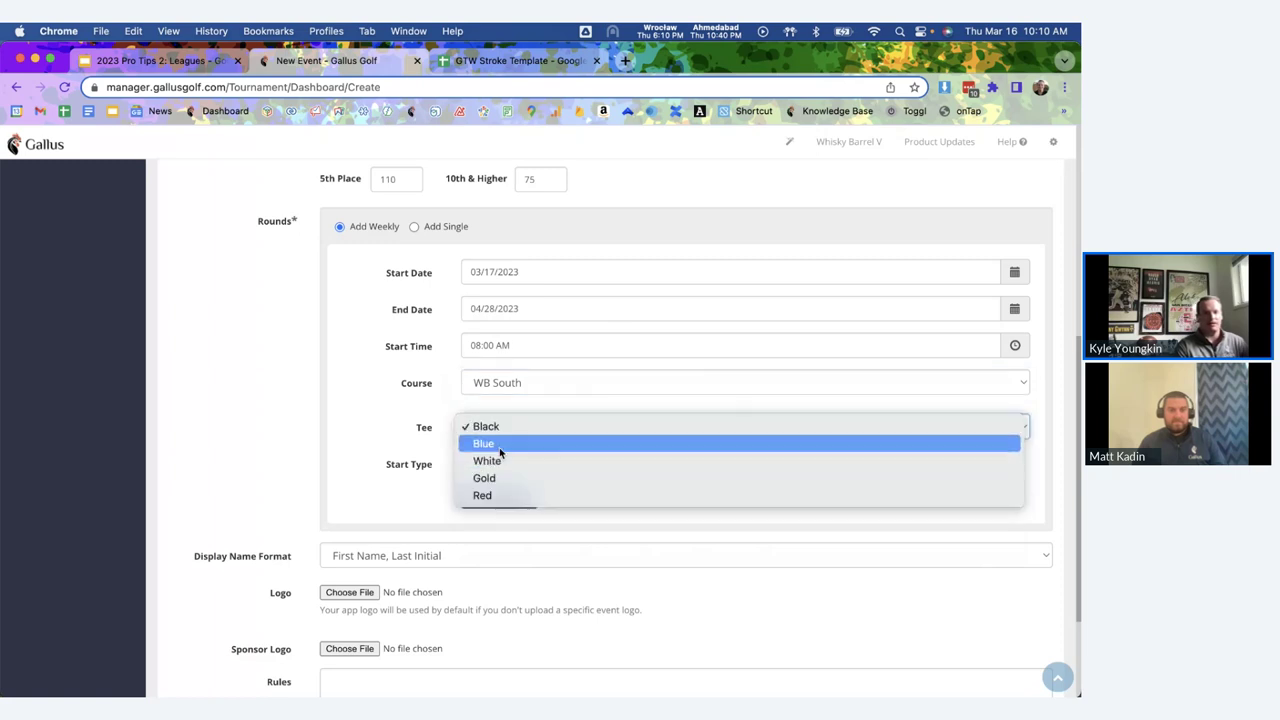
pyautogui.click(500, 446)
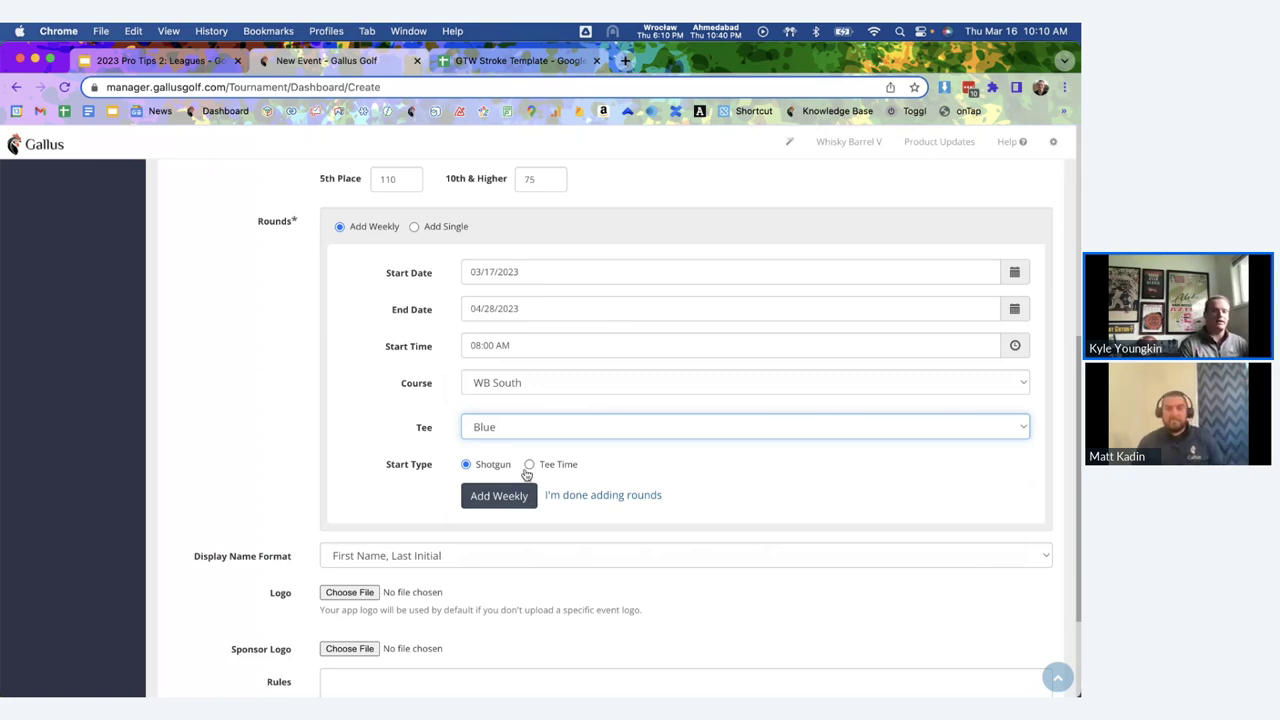
pyautogui.scroll(3, 486, 390)
pyautogui.scroll(1, 486, 390)
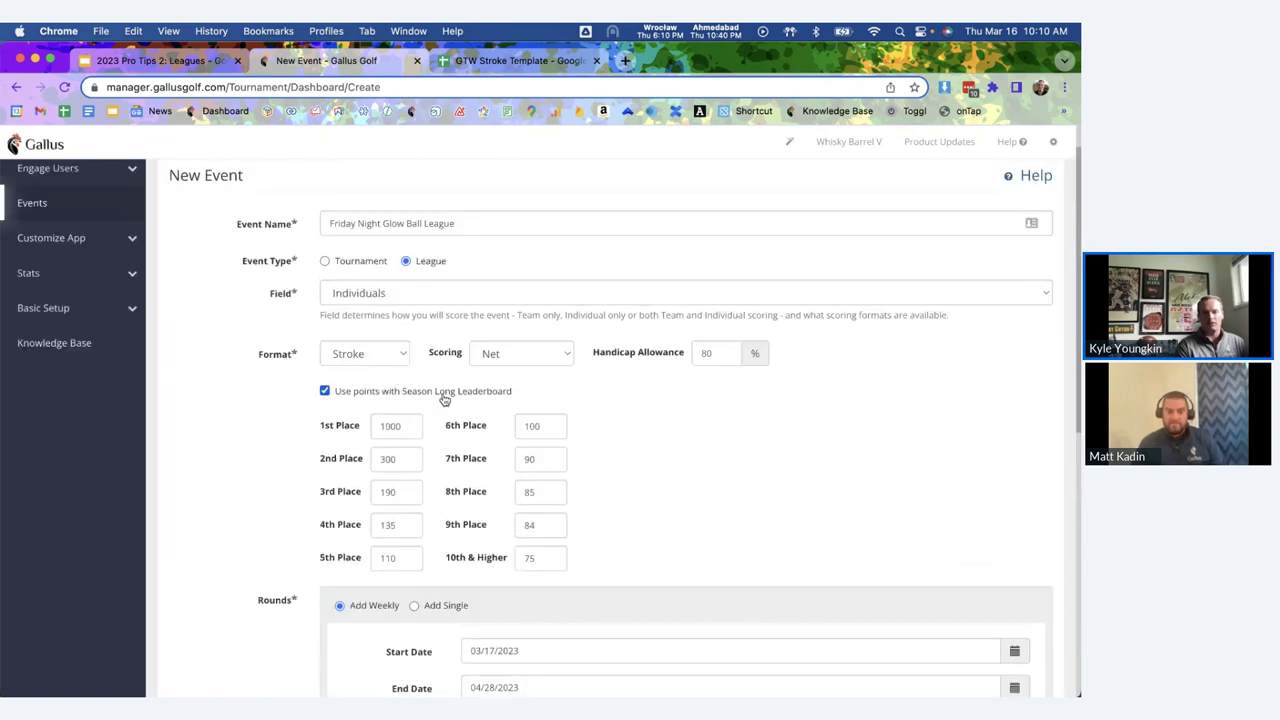
pyautogui.scroll(-3, 444, 399)
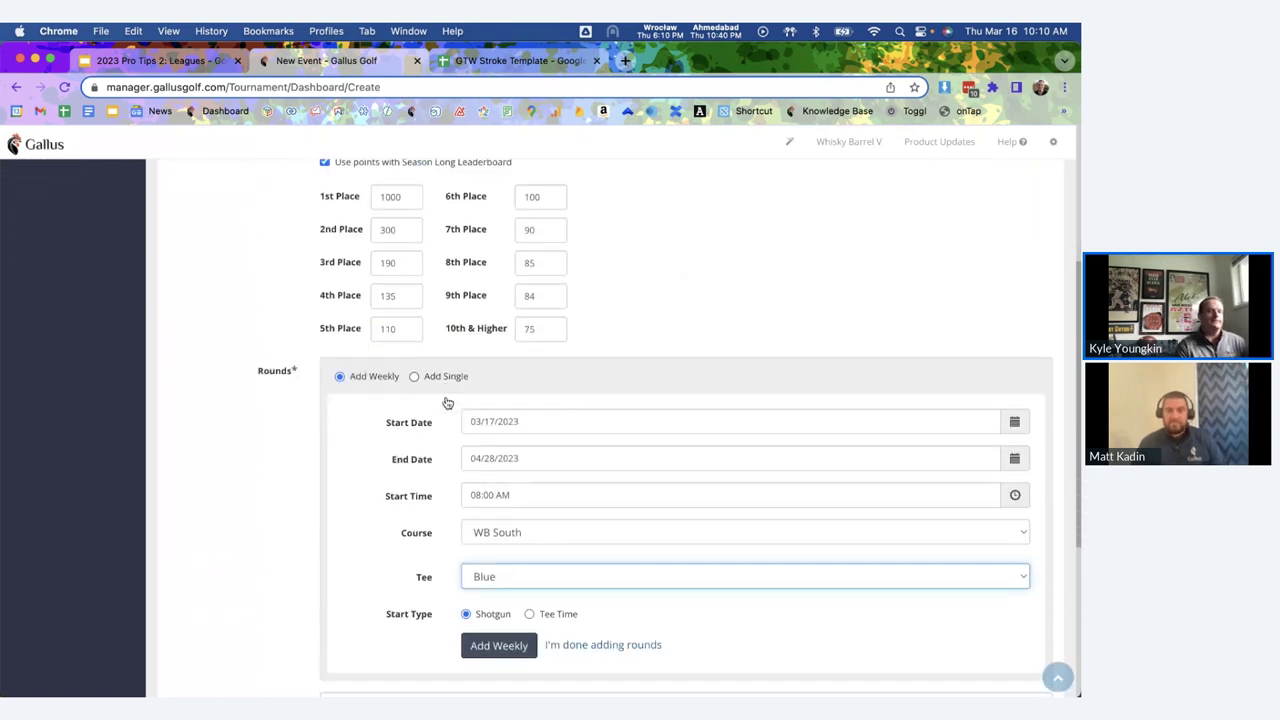
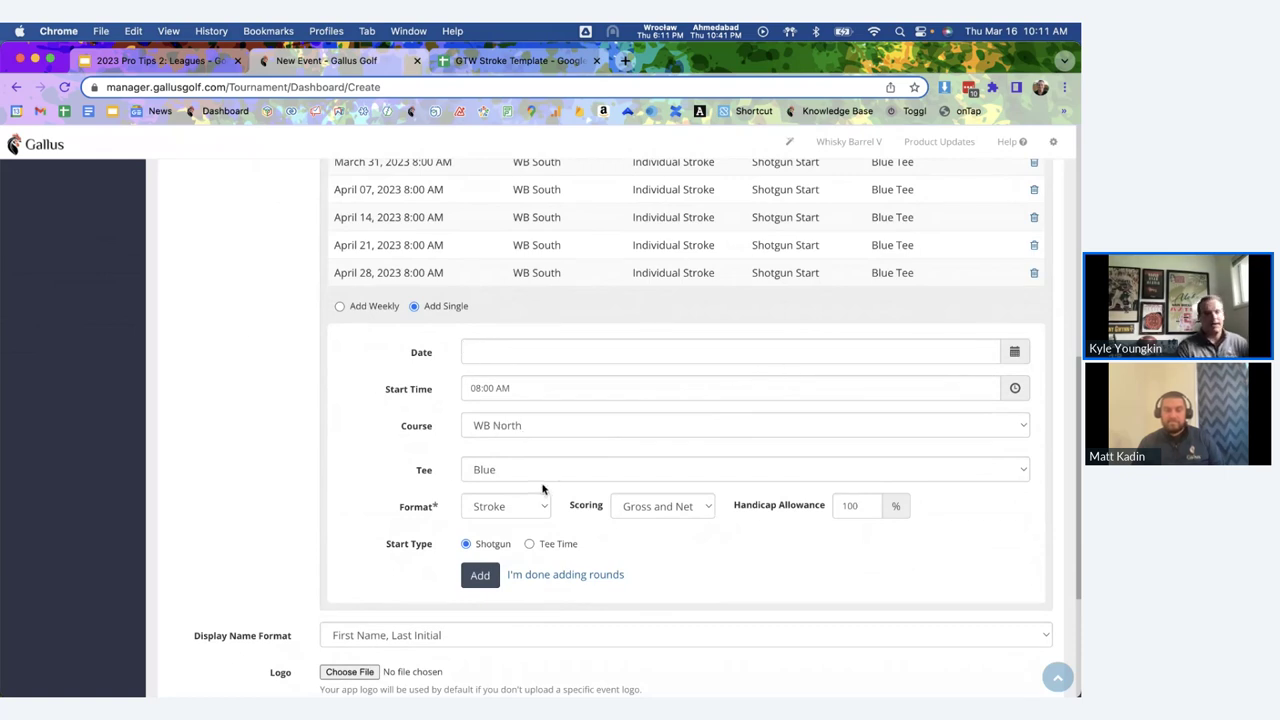
# Review the format options for a single round while keeping Stroke, and finish adding rounds.
pyautogui.click(520, 509)
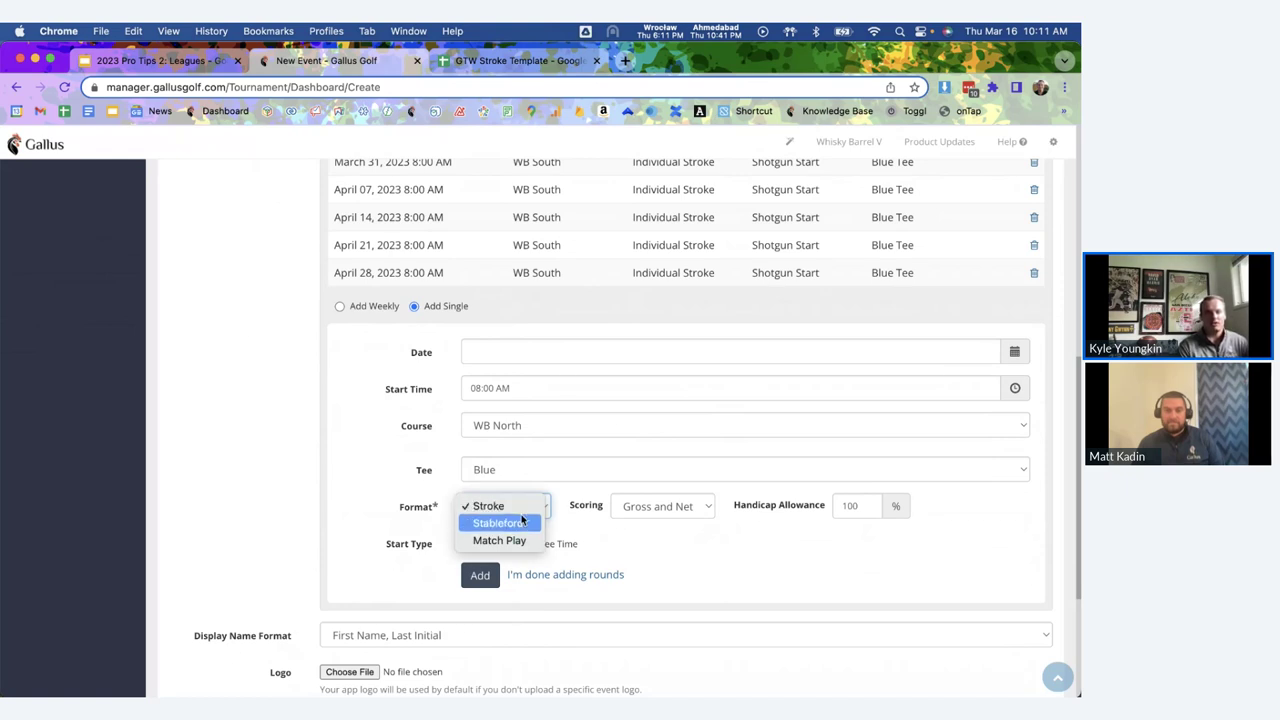
pyautogui.click(433, 491)
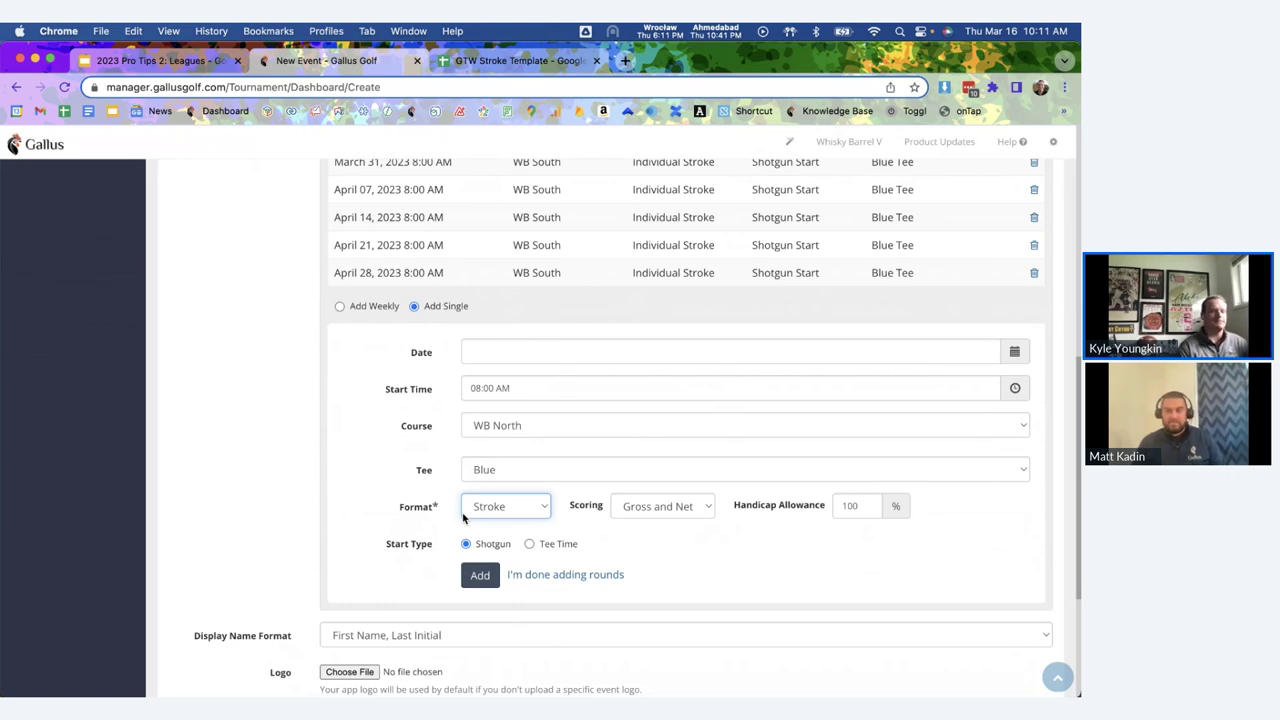
pyautogui.click(540, 576)
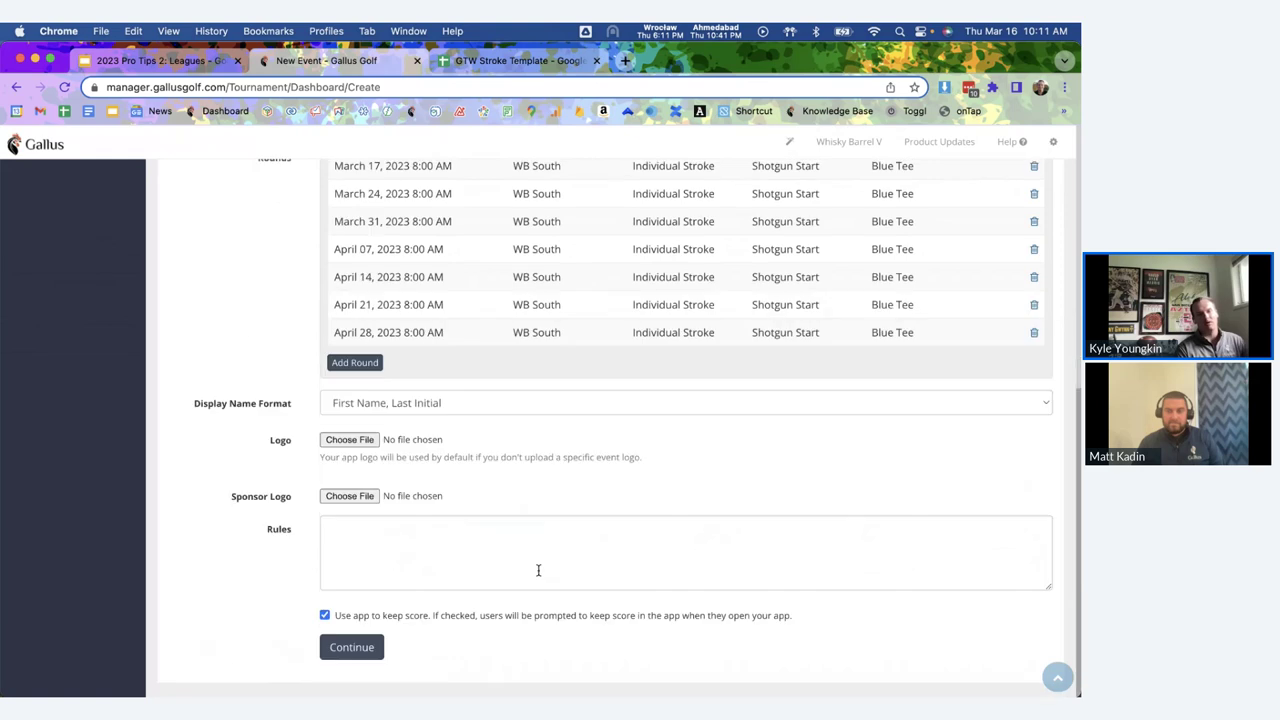
# Set the display name format to Last Name, First Name, leave the rules empty, and continue to create the league.
pyautogui.scroll(3, 500, 477)
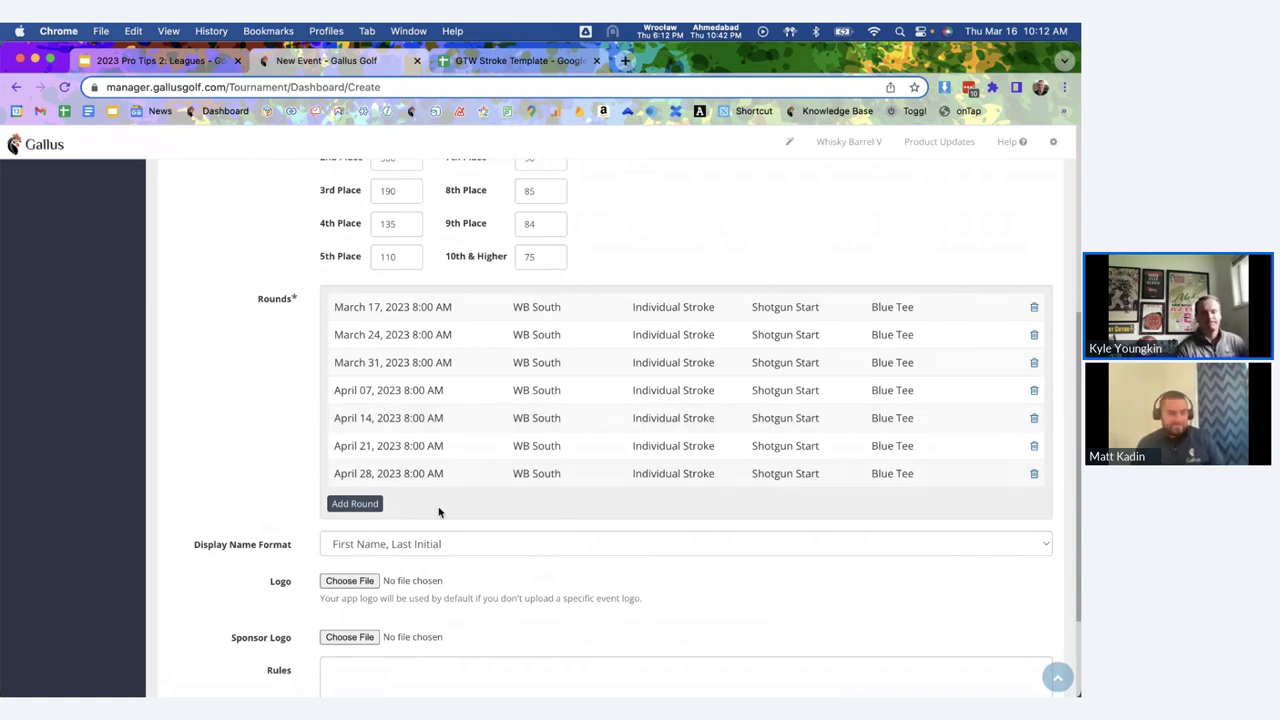
pyautogui.scroll(-3, 435, 521)
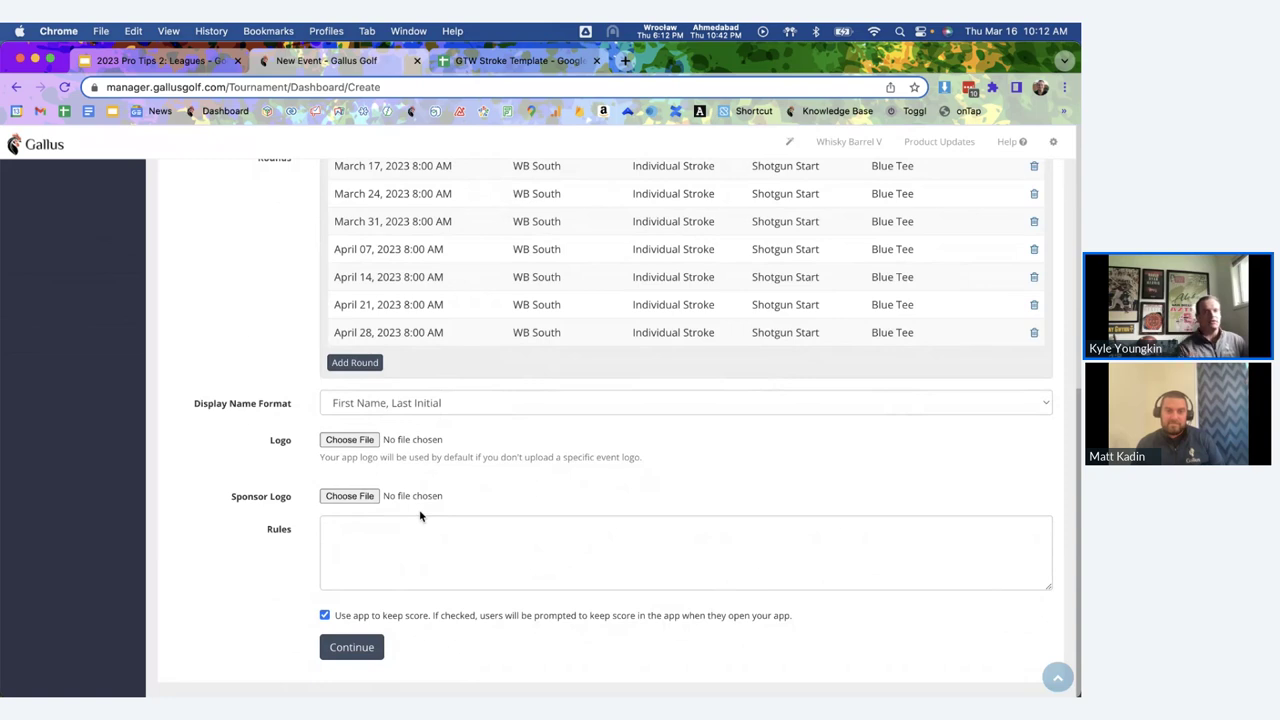
pyautogui.click(470, 402)
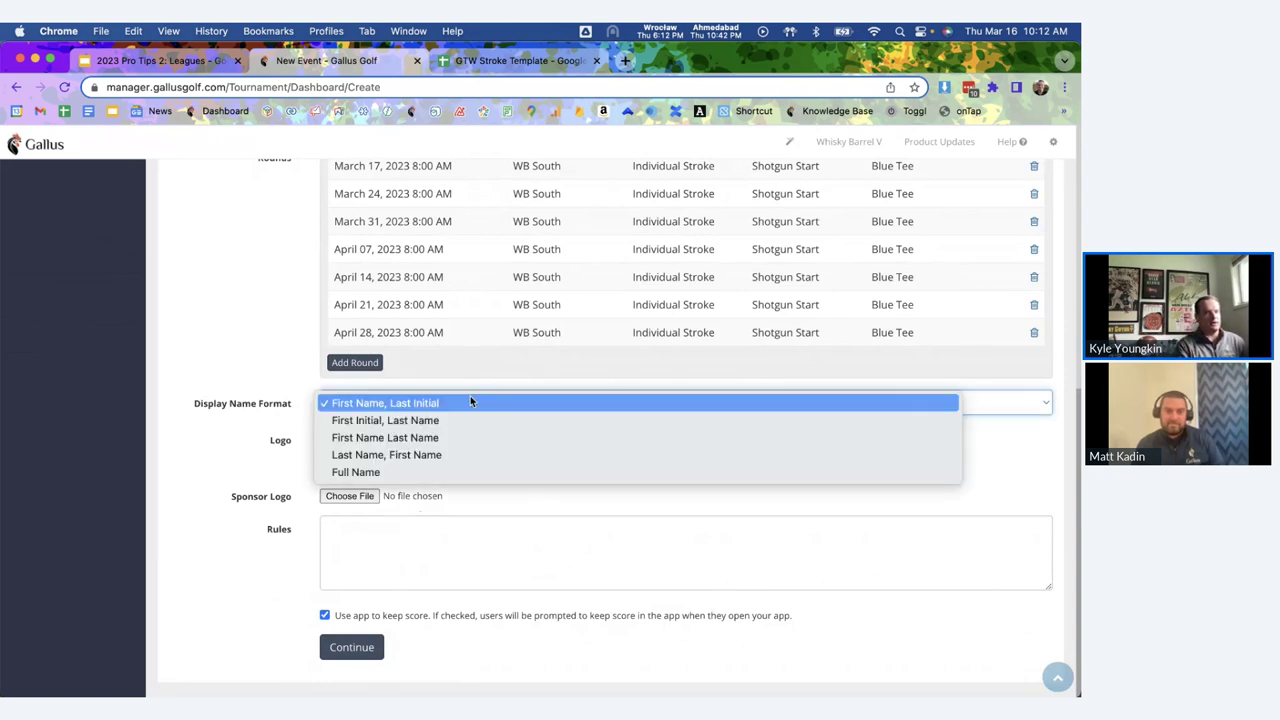
pyautogui.click(475, 454)
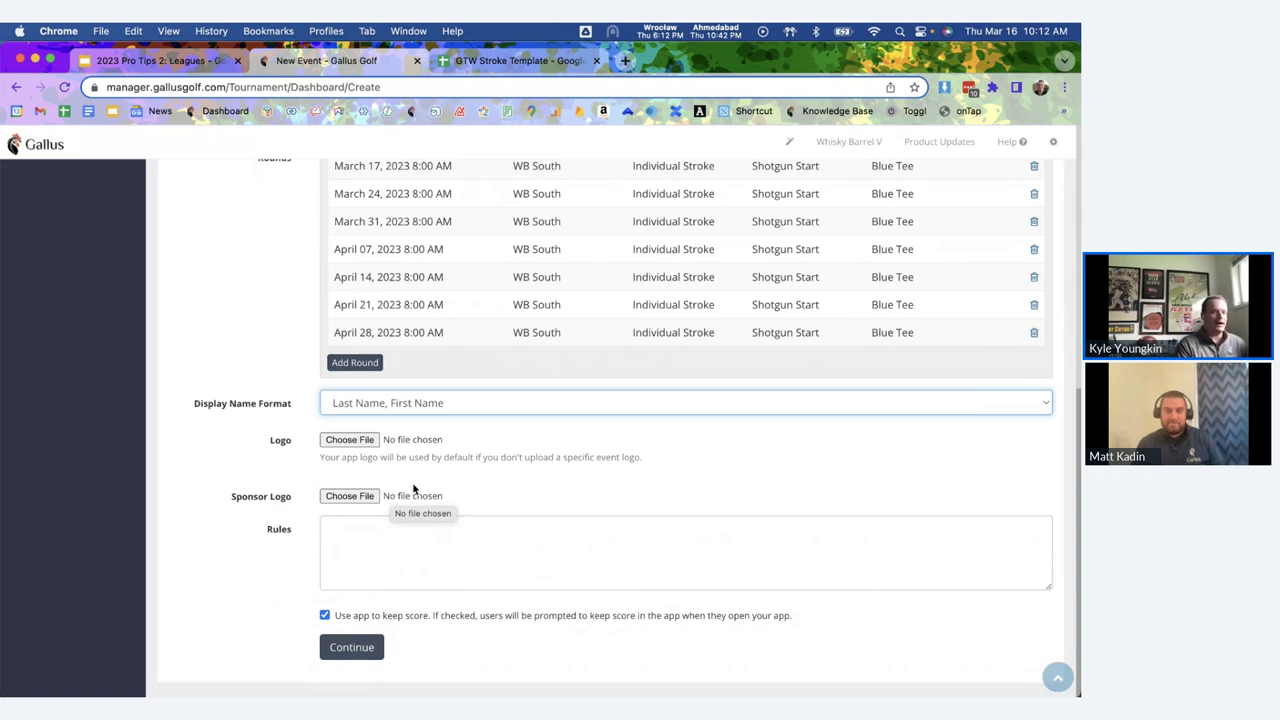
pyautogui.click(367, 533)
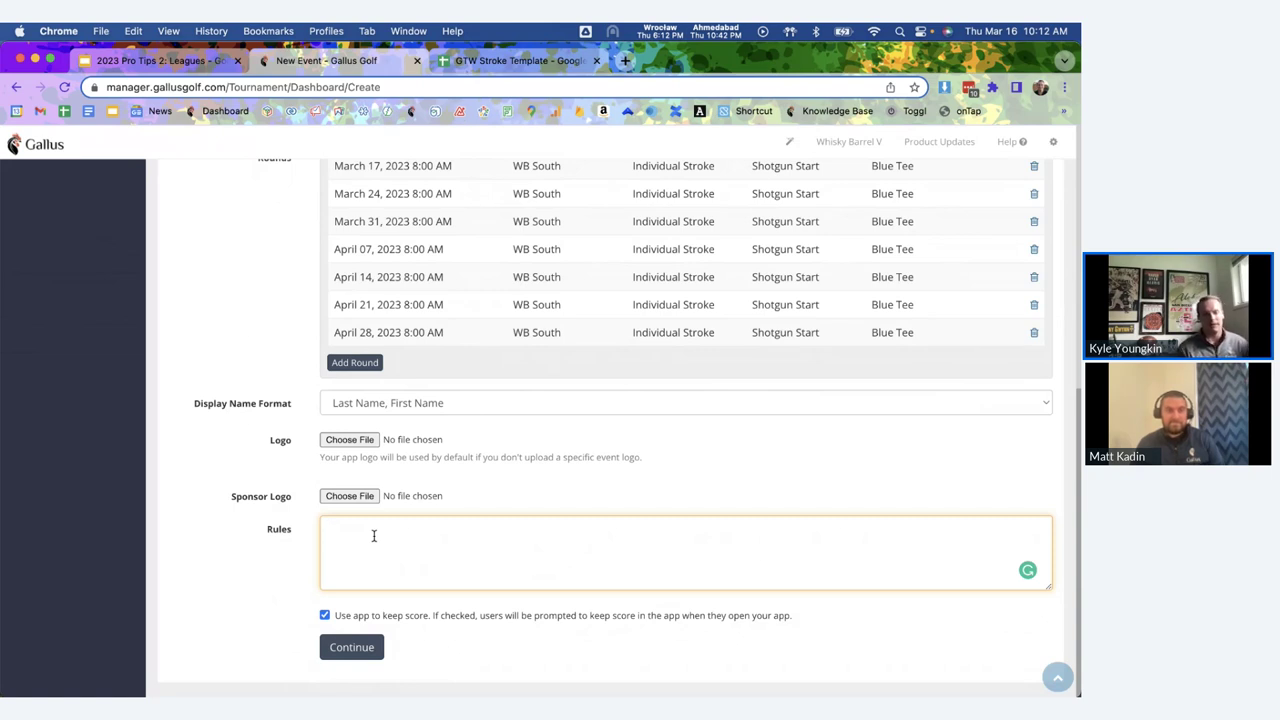
pyautogui.click(357, 650)
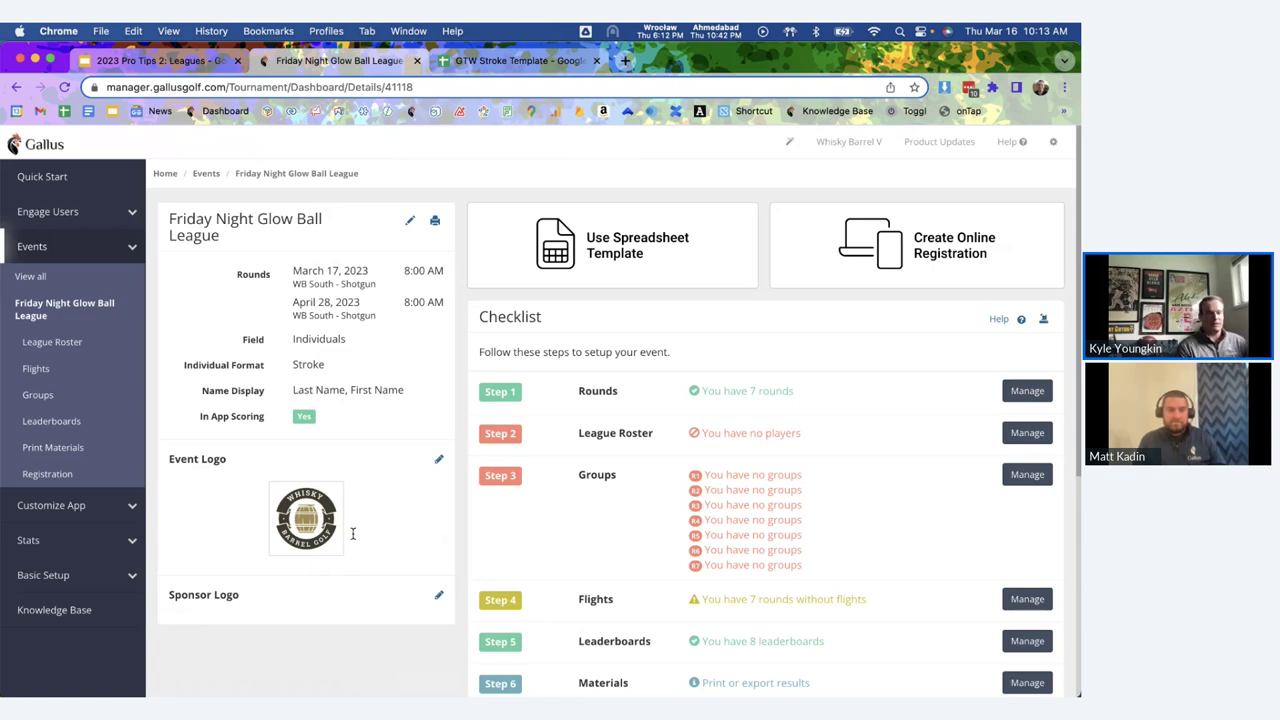
# Open the league's event details for editing and open the April 07, 2023 round from its rounds list.
pyautogui.scroll(-1, 362, 530)
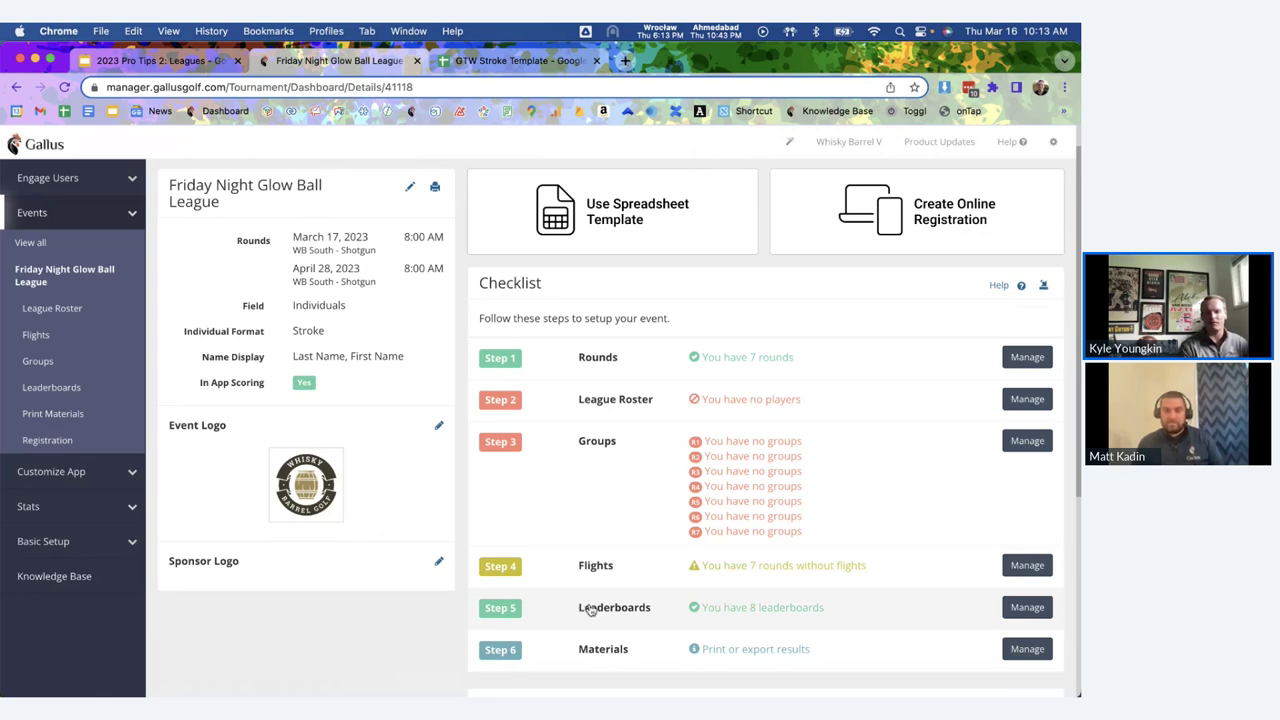
pyautogui.scroll(1, 594, 610)
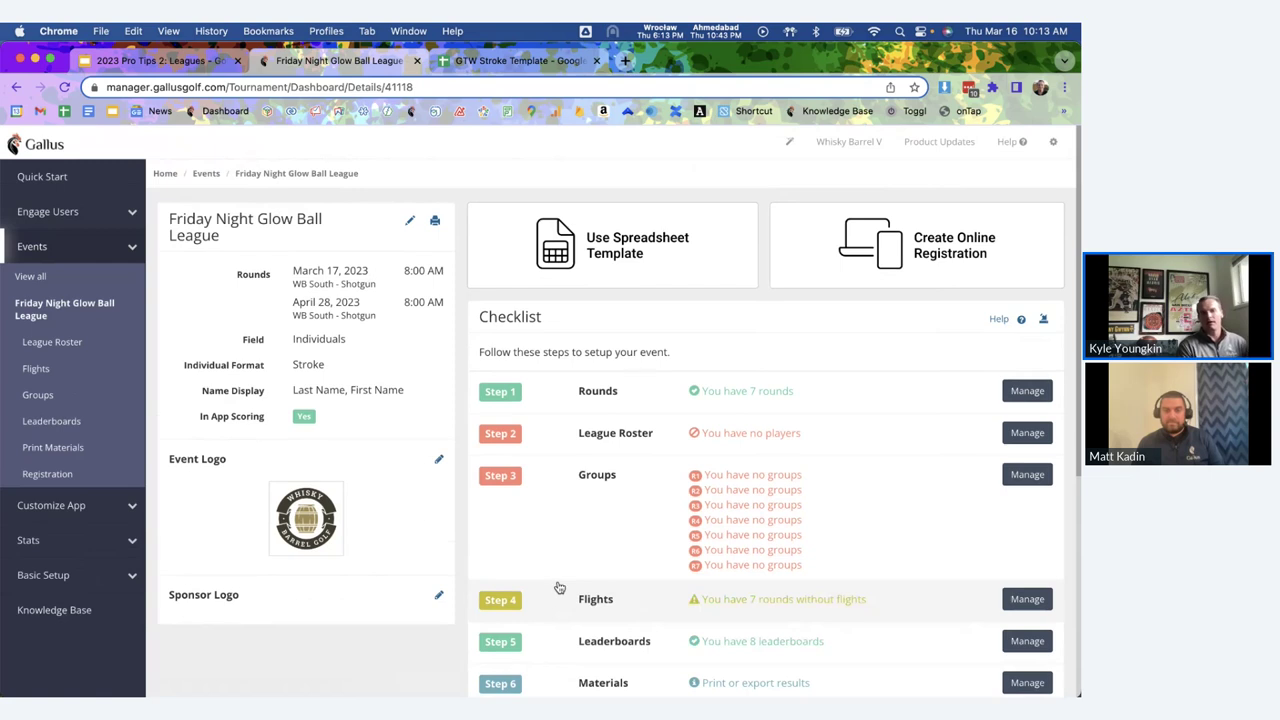
pyautogui.click(411, 225)
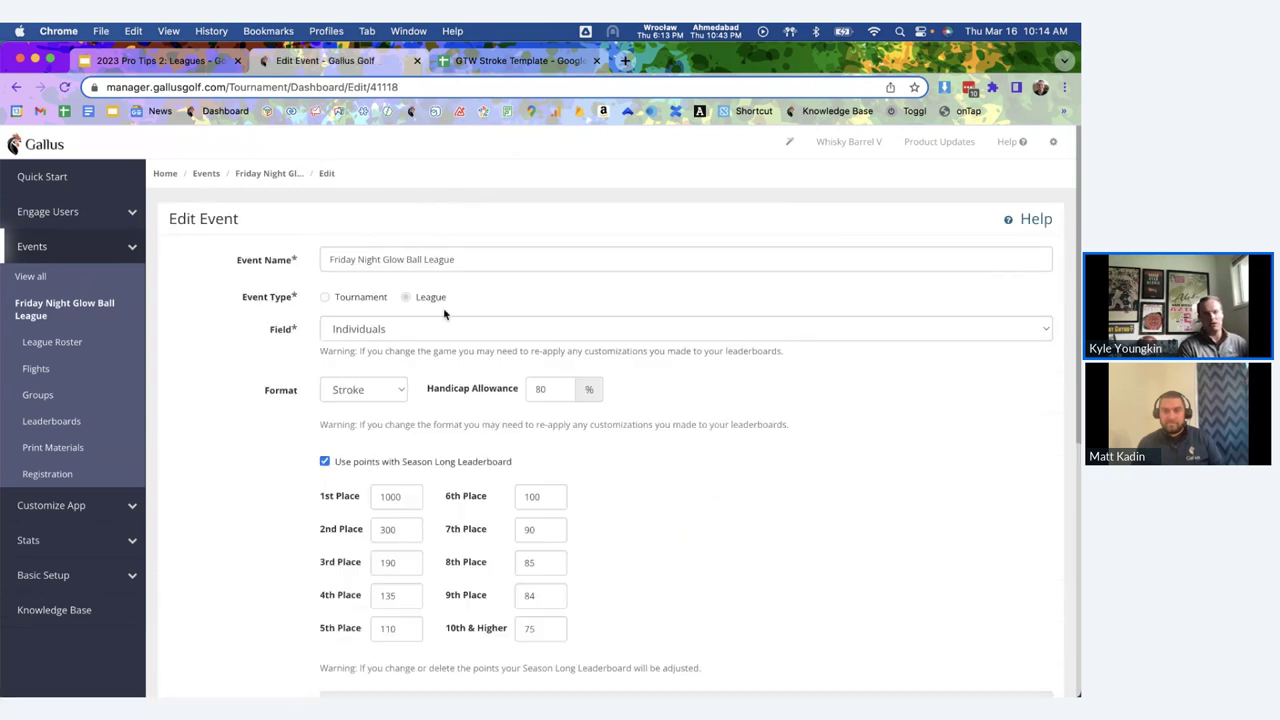
pyautogui.scroll(-3, 478, 394)
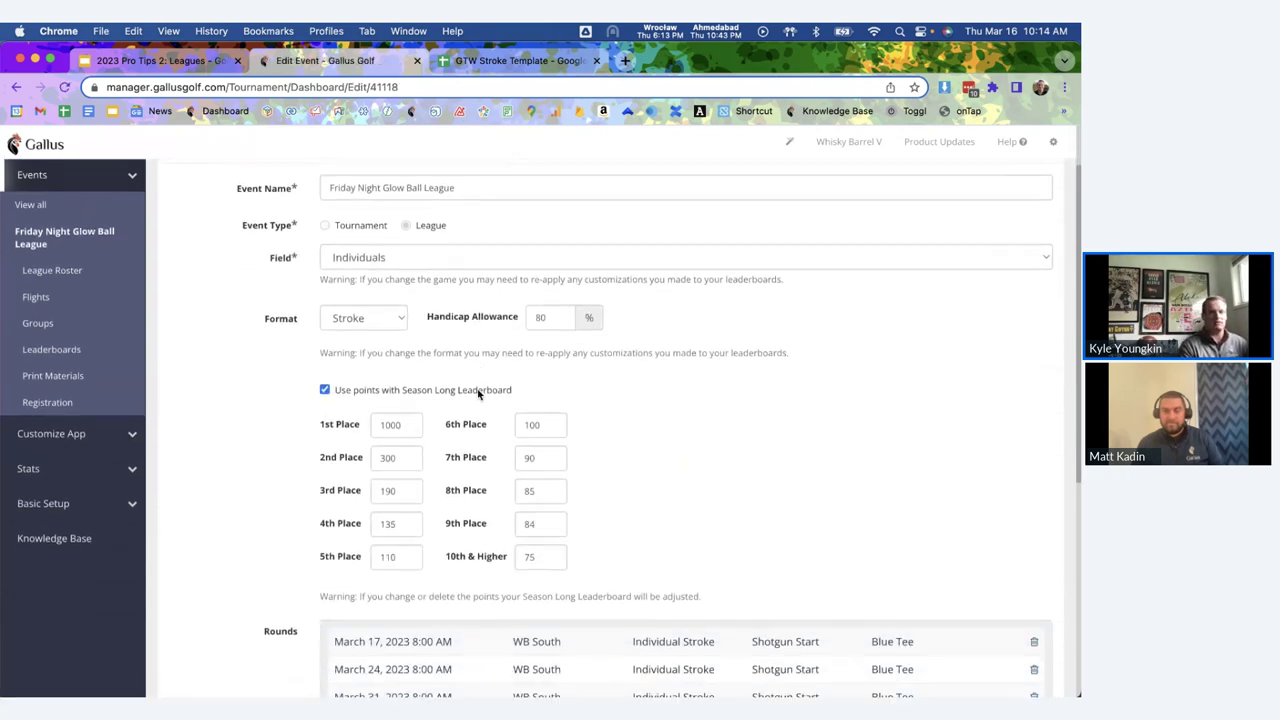
pyautogui.scroll(-2, 478, 394)
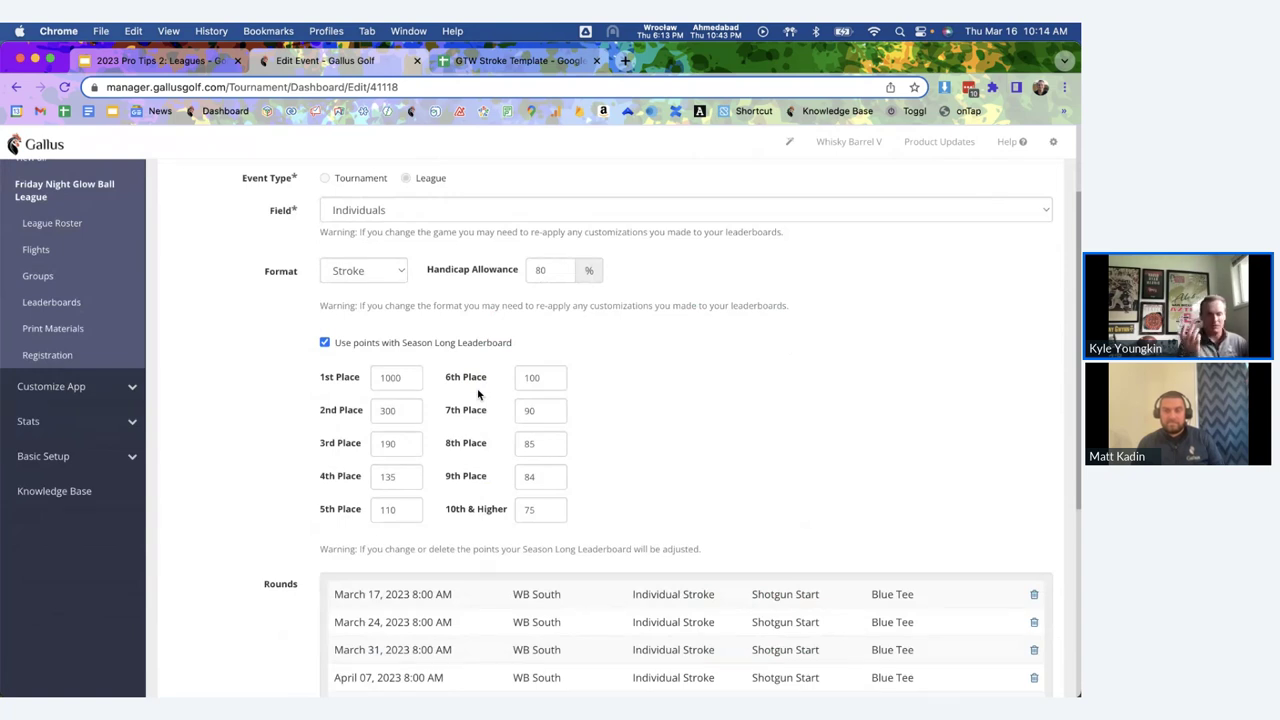
pyautogui.scroll(-5, 478, 381)
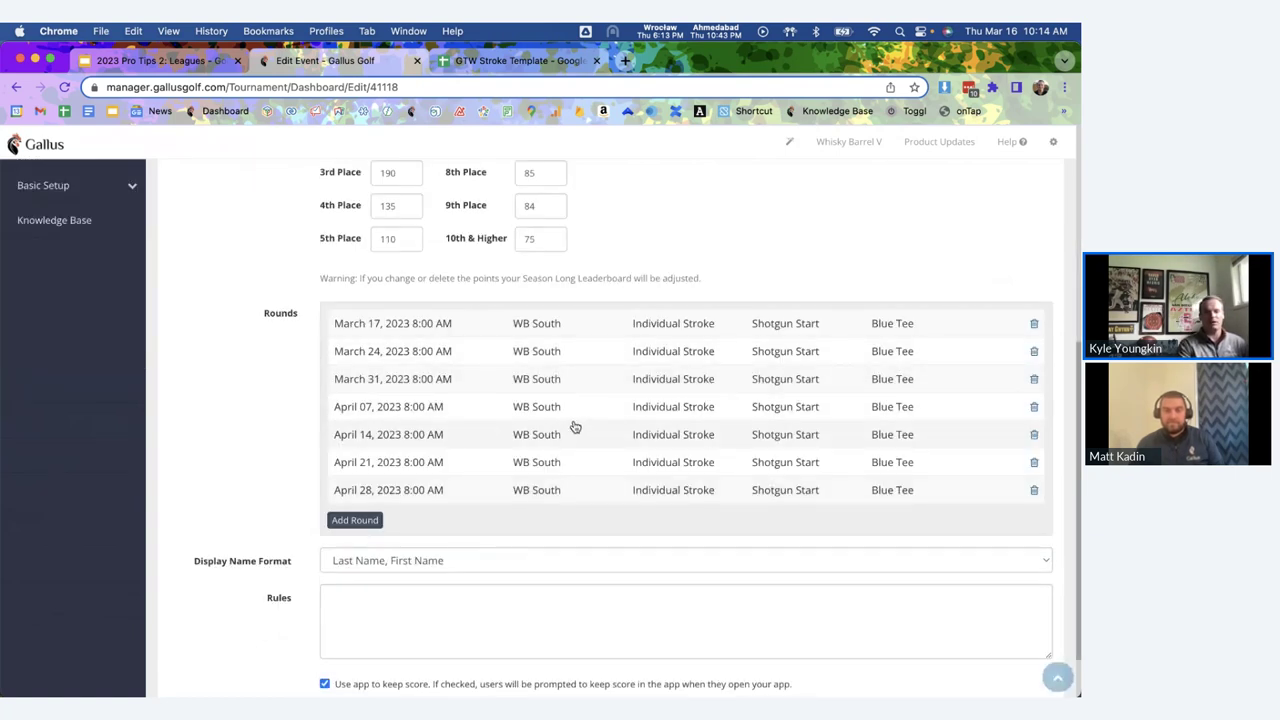
pyautogui.click(408, 410)
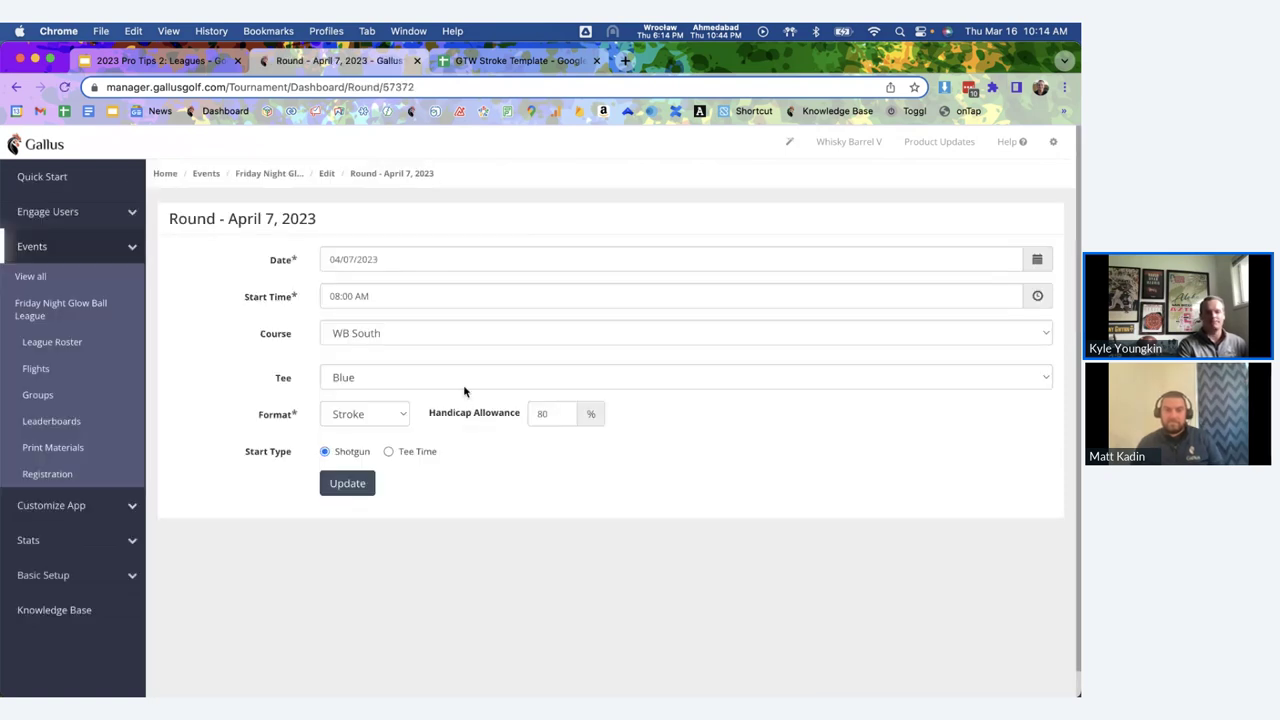
# Change the April 7 round's format to Stableford and its course to WB North, and update the round.
pyautogui.click(330, 415)
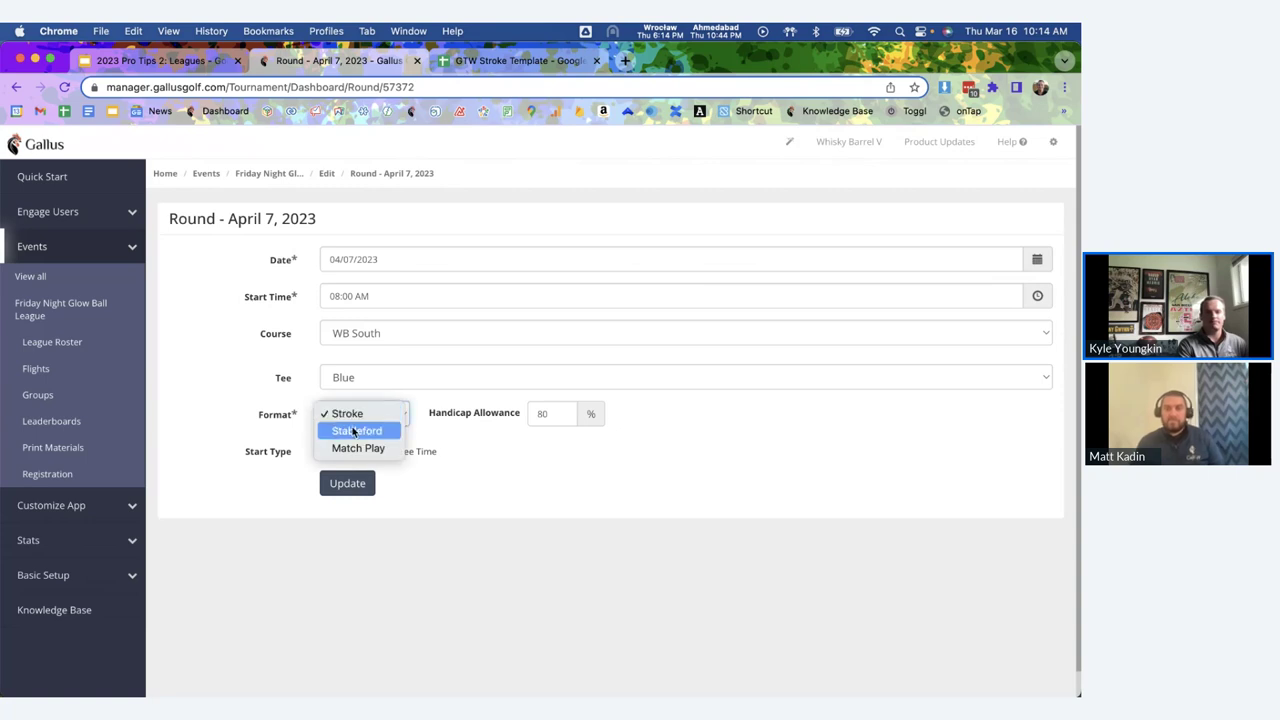
pyautogui.click(338, 430)
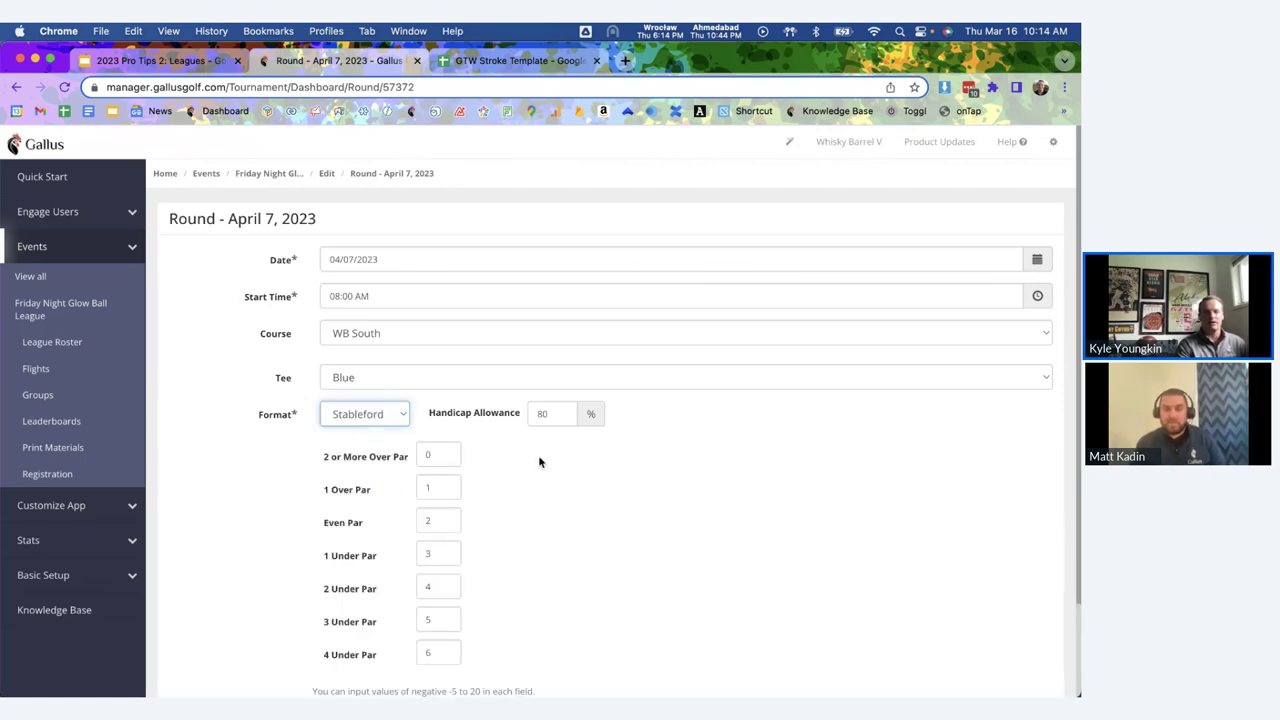
pyautogui.scroll(-2, 500, 500)
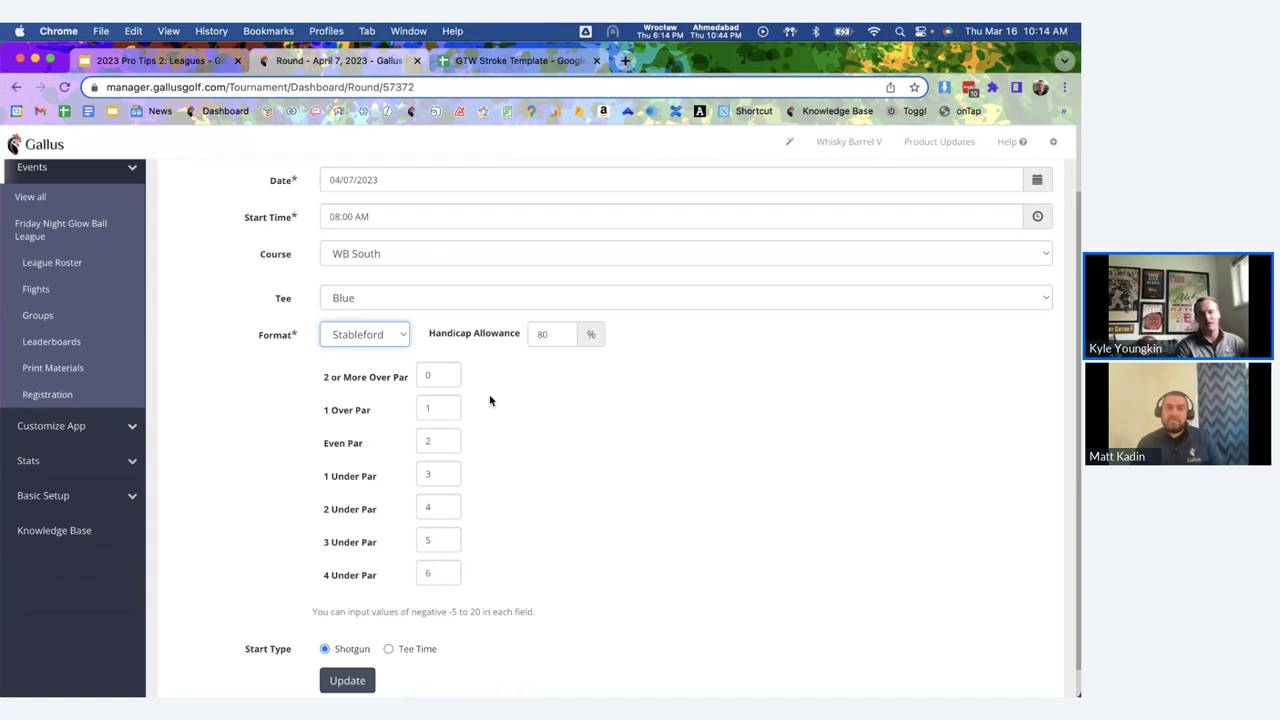
pyautogui.click(395, 253)
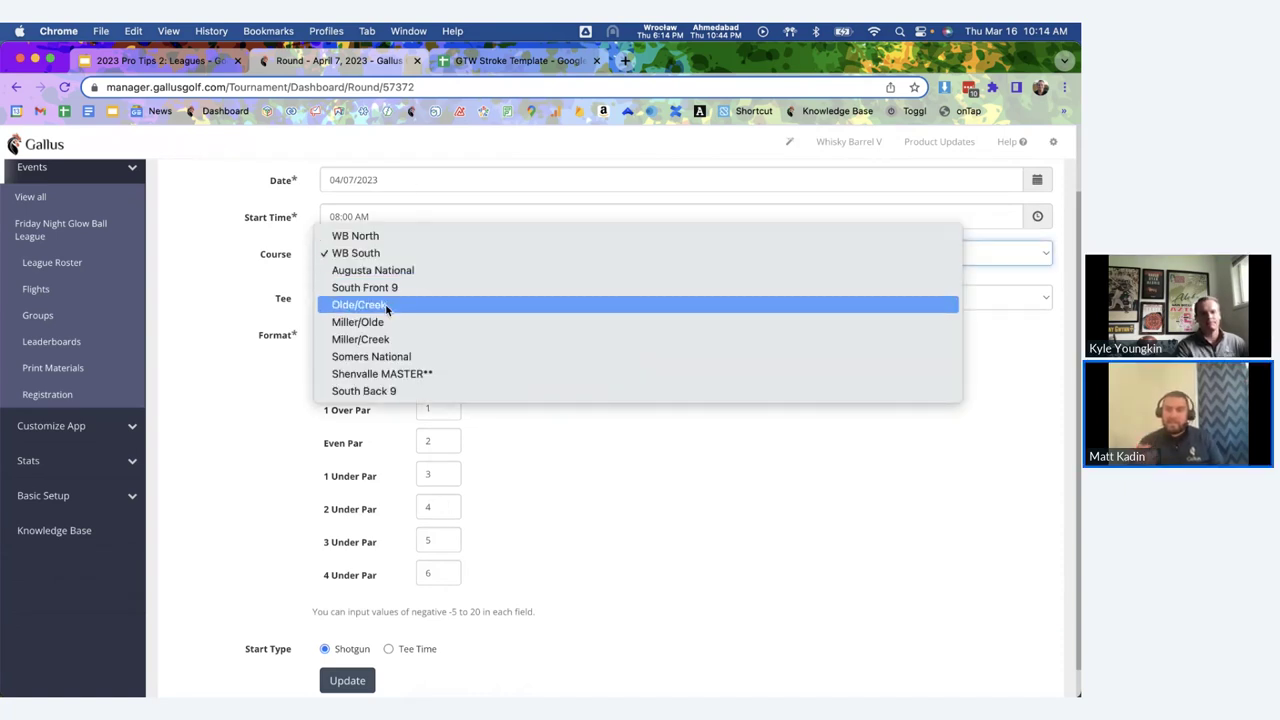
pyautogui.click(356, 236)
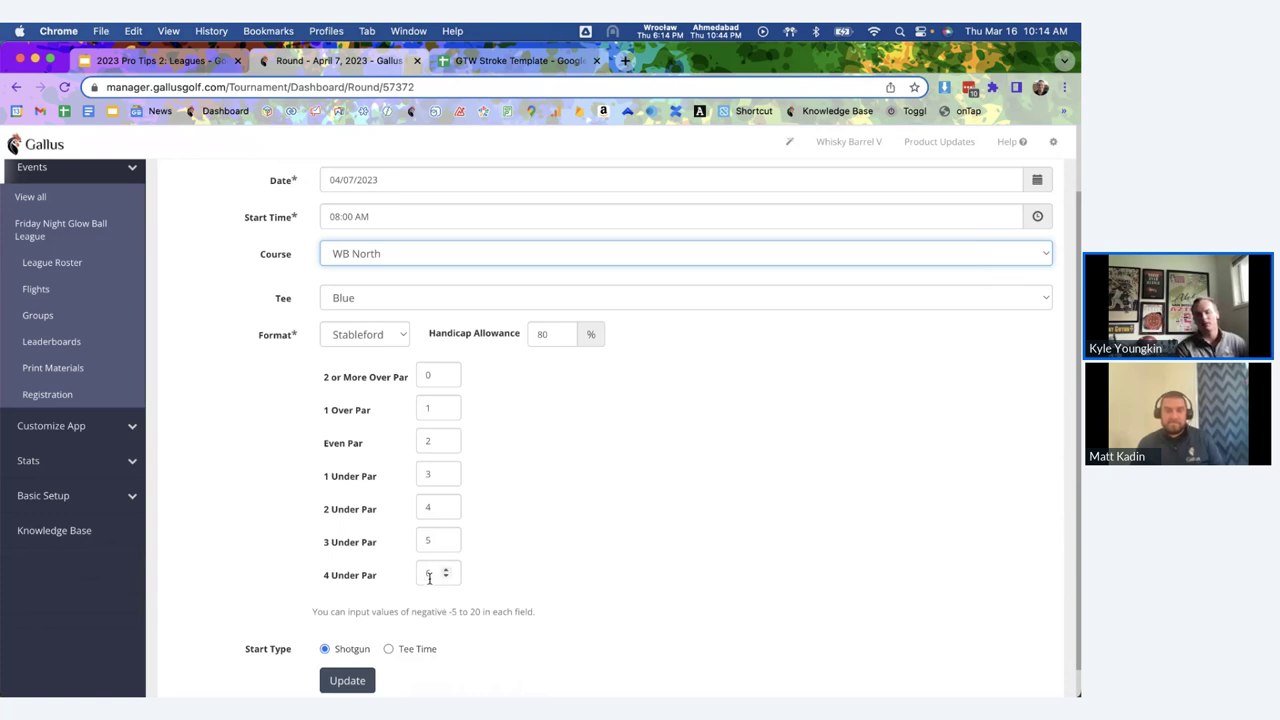
pyautogui.scroll(-1, 380, 630)
pyautogui.click(366, 652)
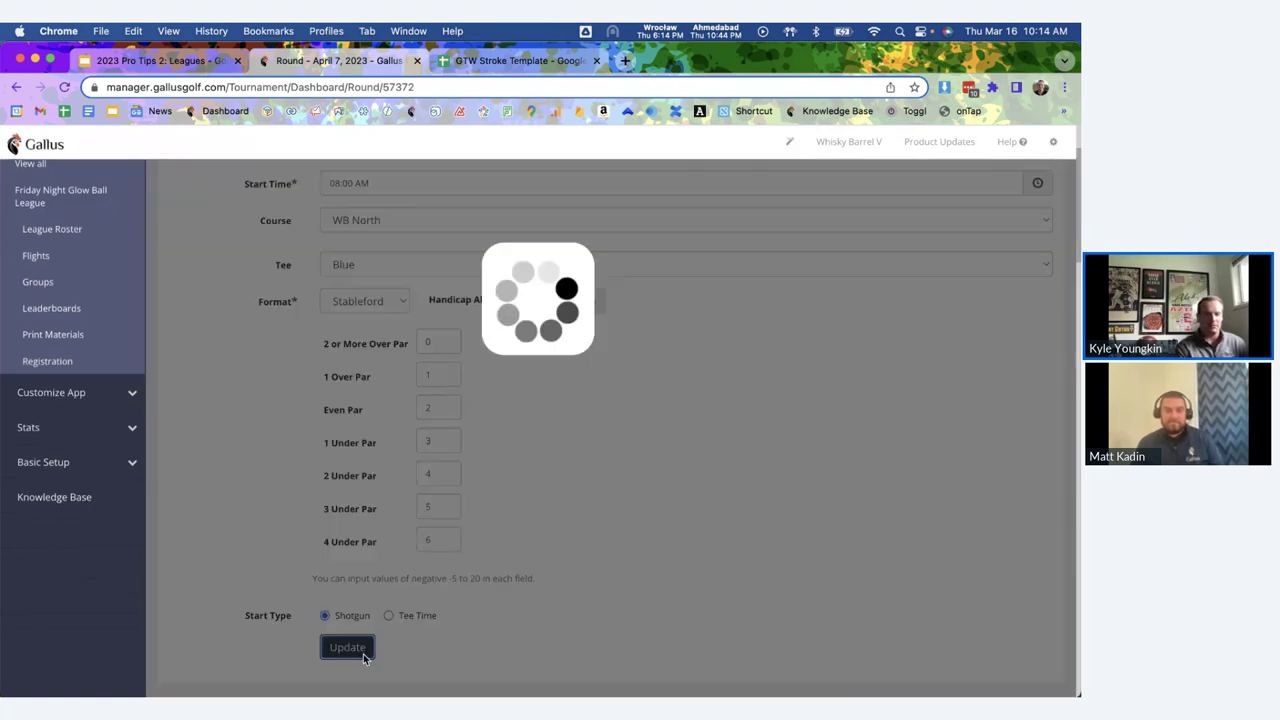
pyautogui.scroll(3, 305, 243)
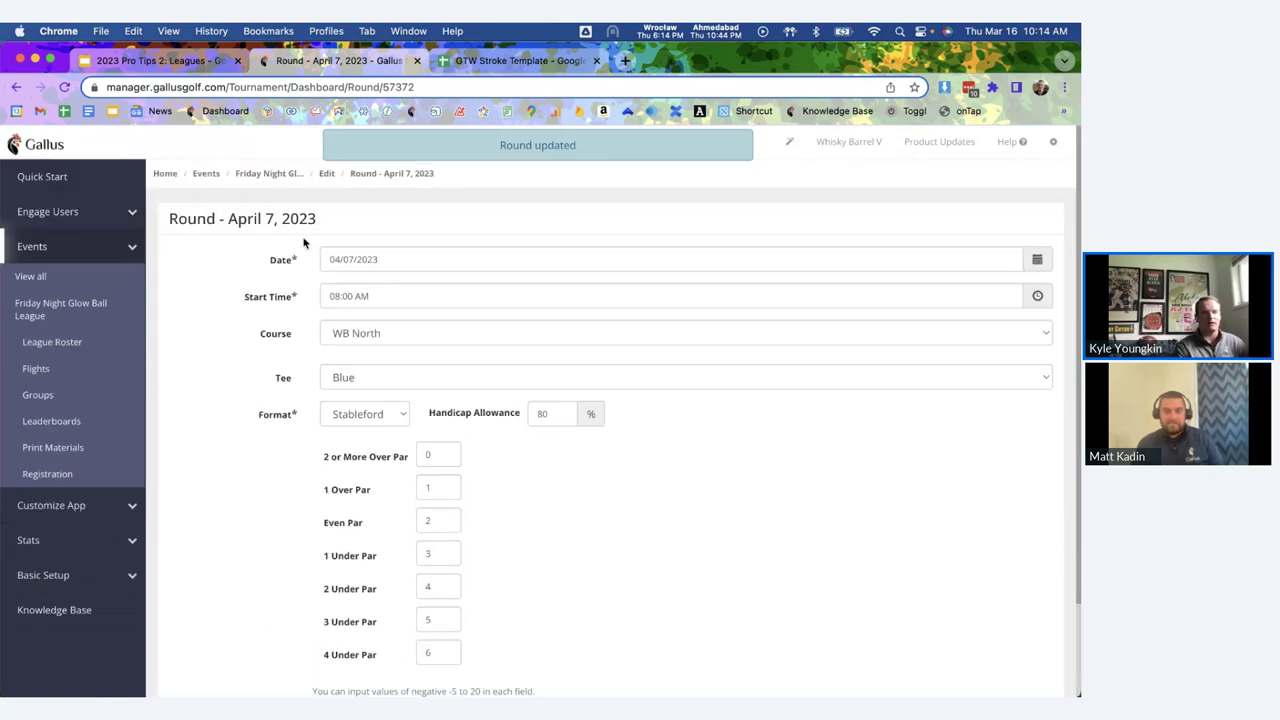
# Return through the event editor to the league dashboard and open the spreadsheet template import page.
pyautogui.click(327, 174)
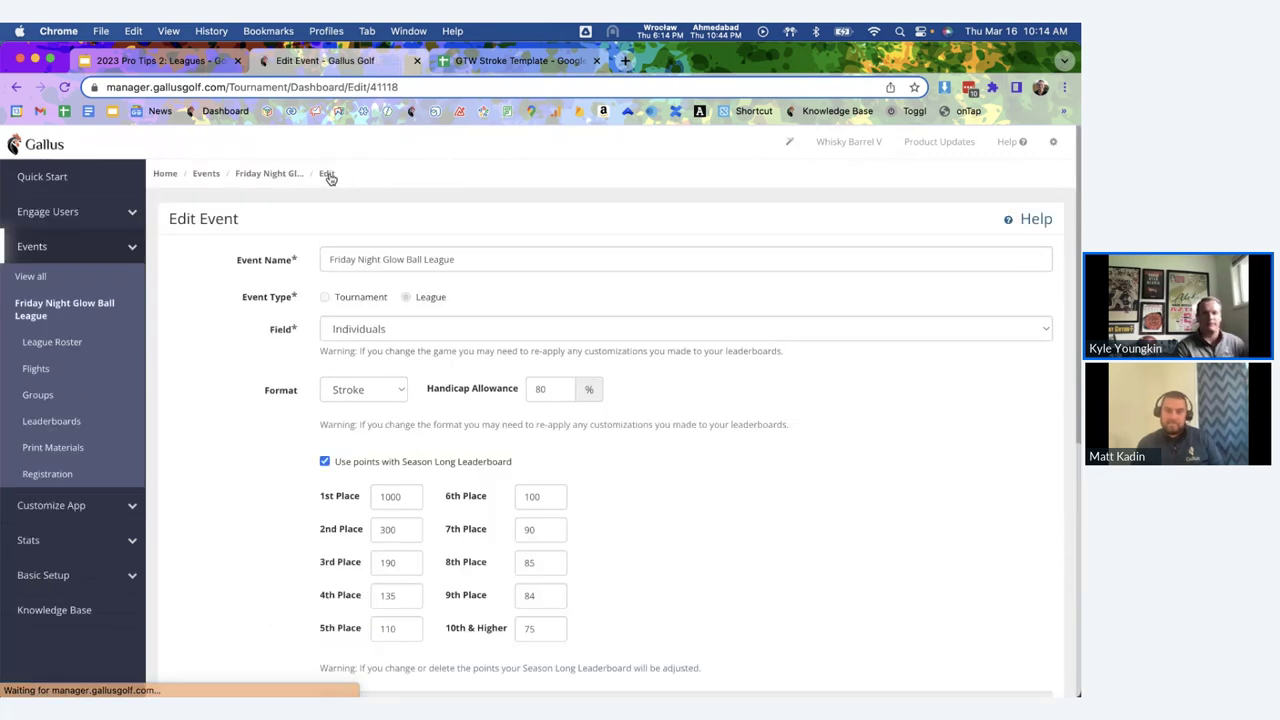
pyautogui.scroll(-1, 335, 345)
pyautogui.scroll(2, 336, 350)
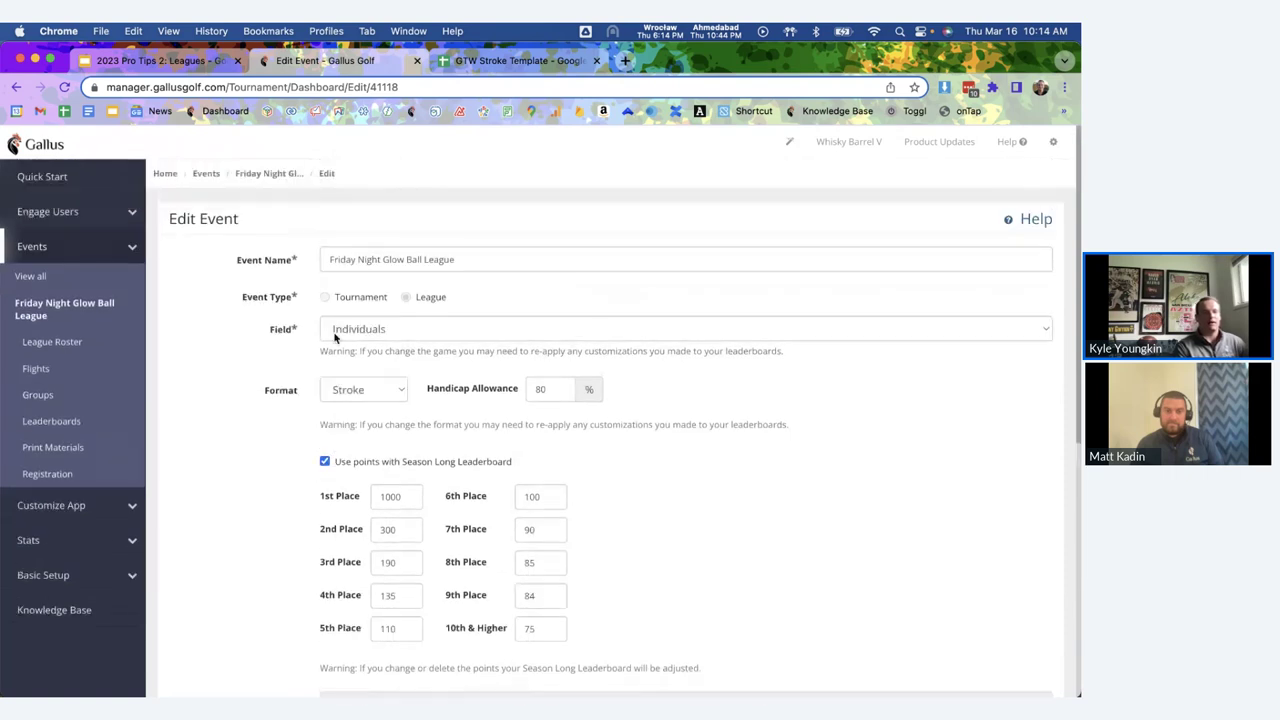
pyautogui.click(268, 175)
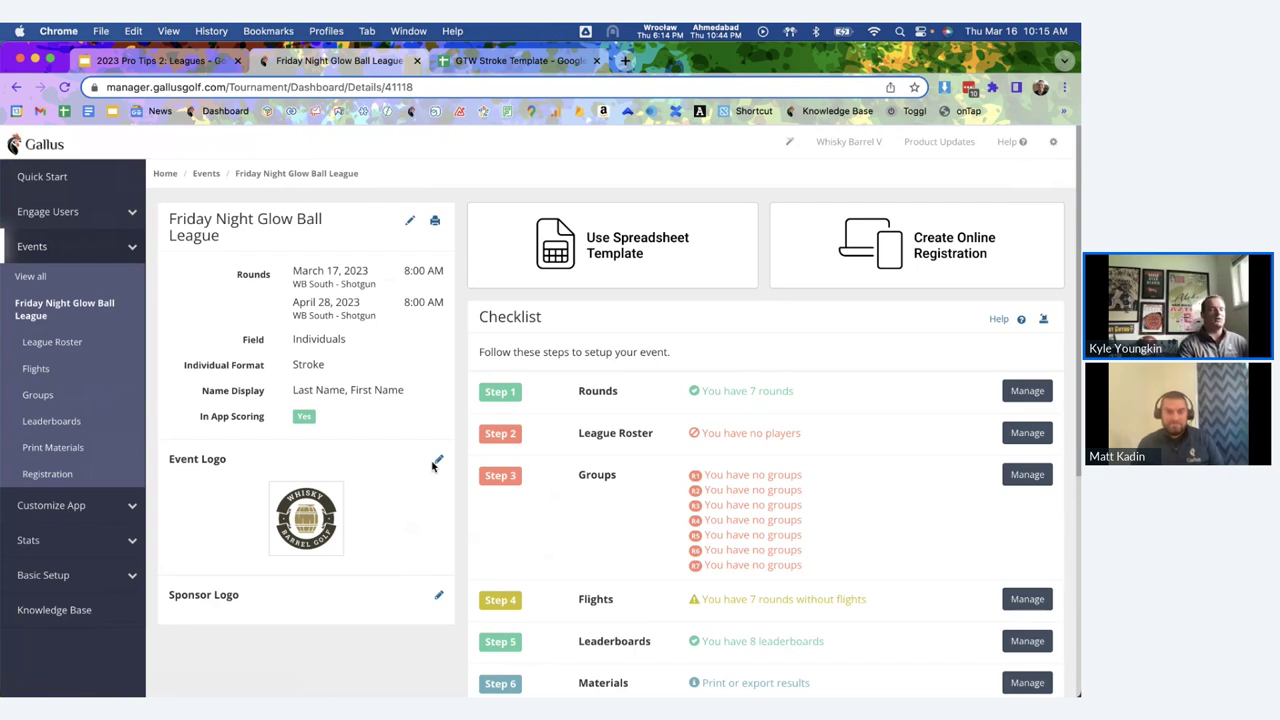
pyautogui.click(607, 262)
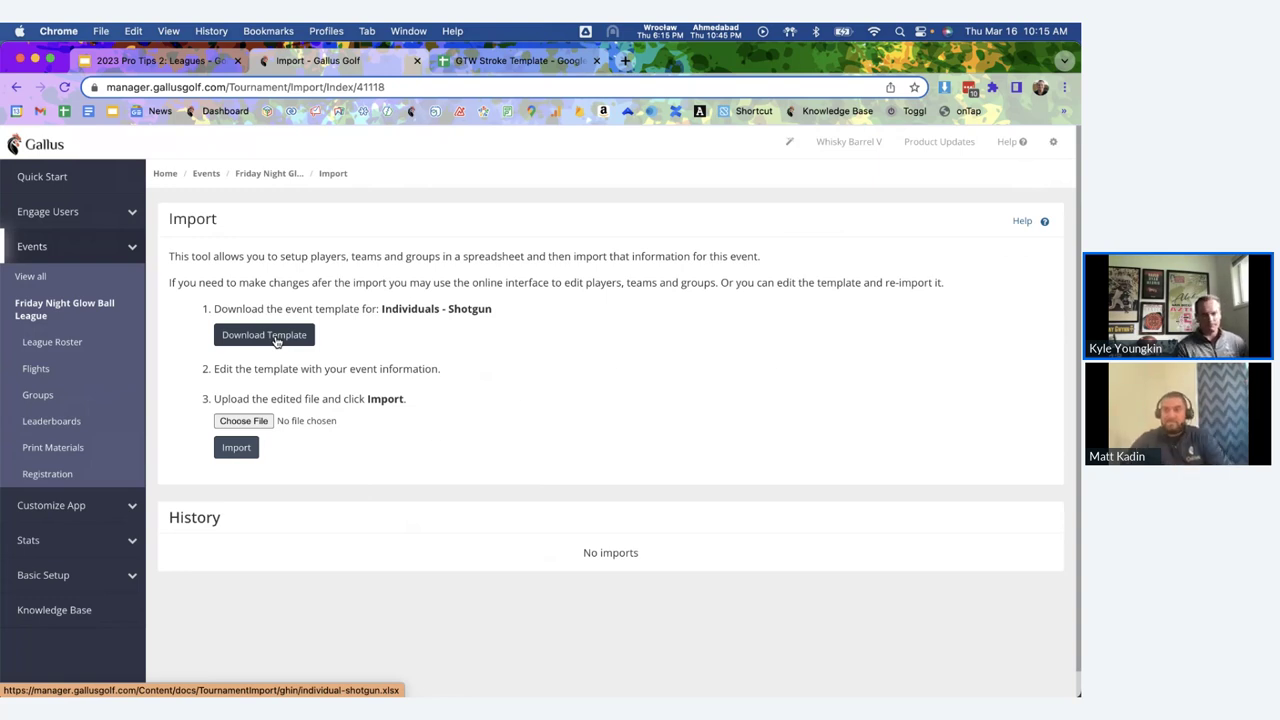
# Switch to the GTW Stroke Template in Google Sheets and examine the GHIN Number, CourseHandicap and Email columns.
pyautogui.click(487, 60)
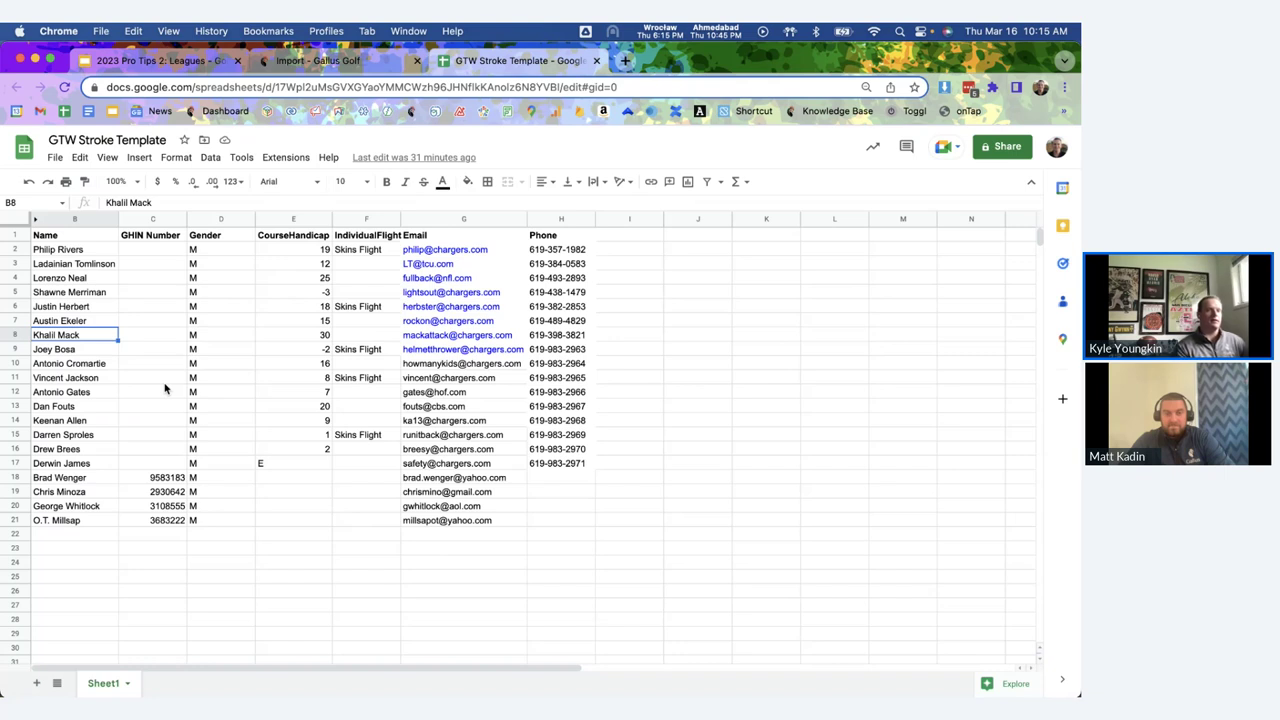
pyautogui.click(157, 220)
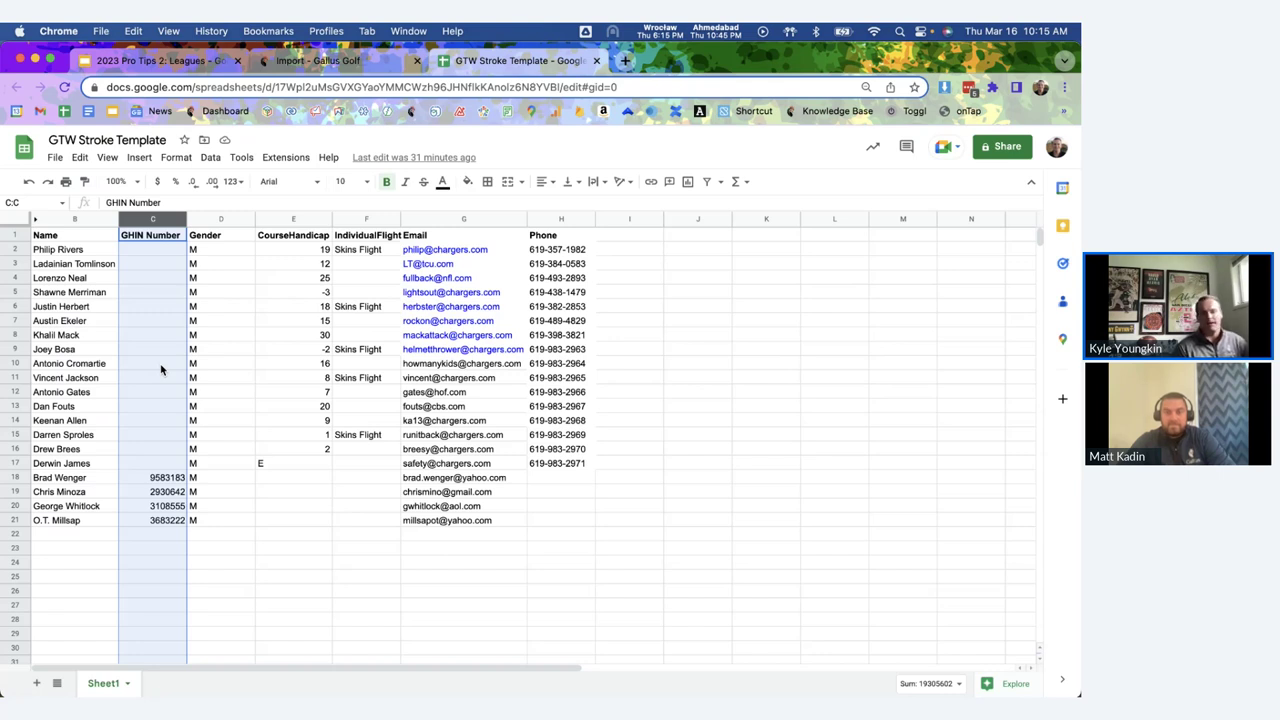
pyautogui.click(279, 218)
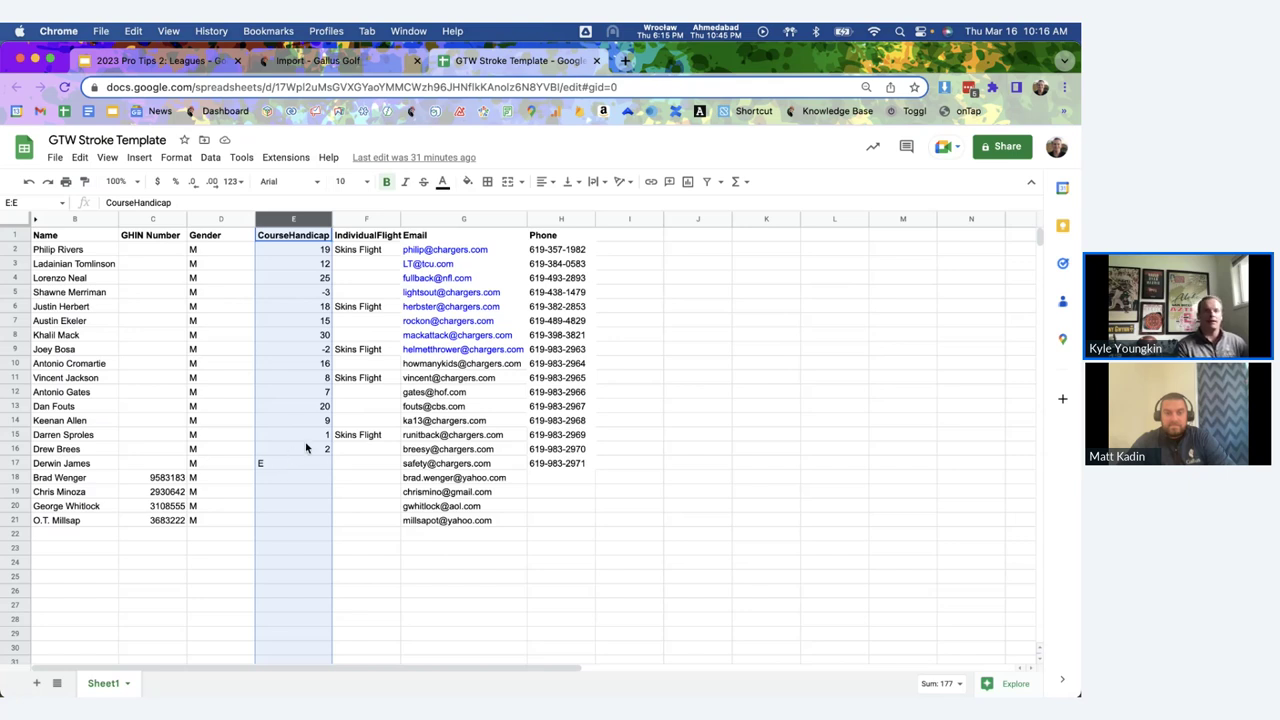
pyautogui.click(459, 220)
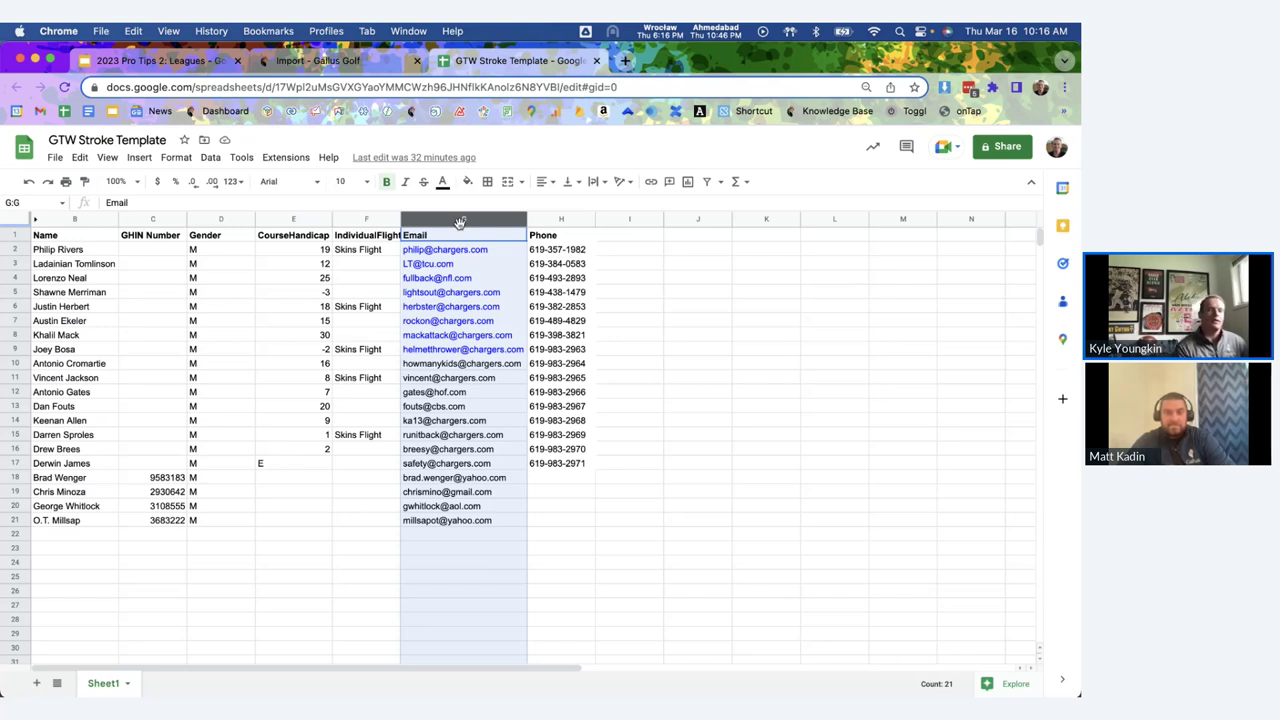
# Download the GTW Stroke Template spreadsheet as a Microsoft Excel (.xlsx) file.
pyautogui.click(56, 158)
pyautogui.moveTo(240, 332)
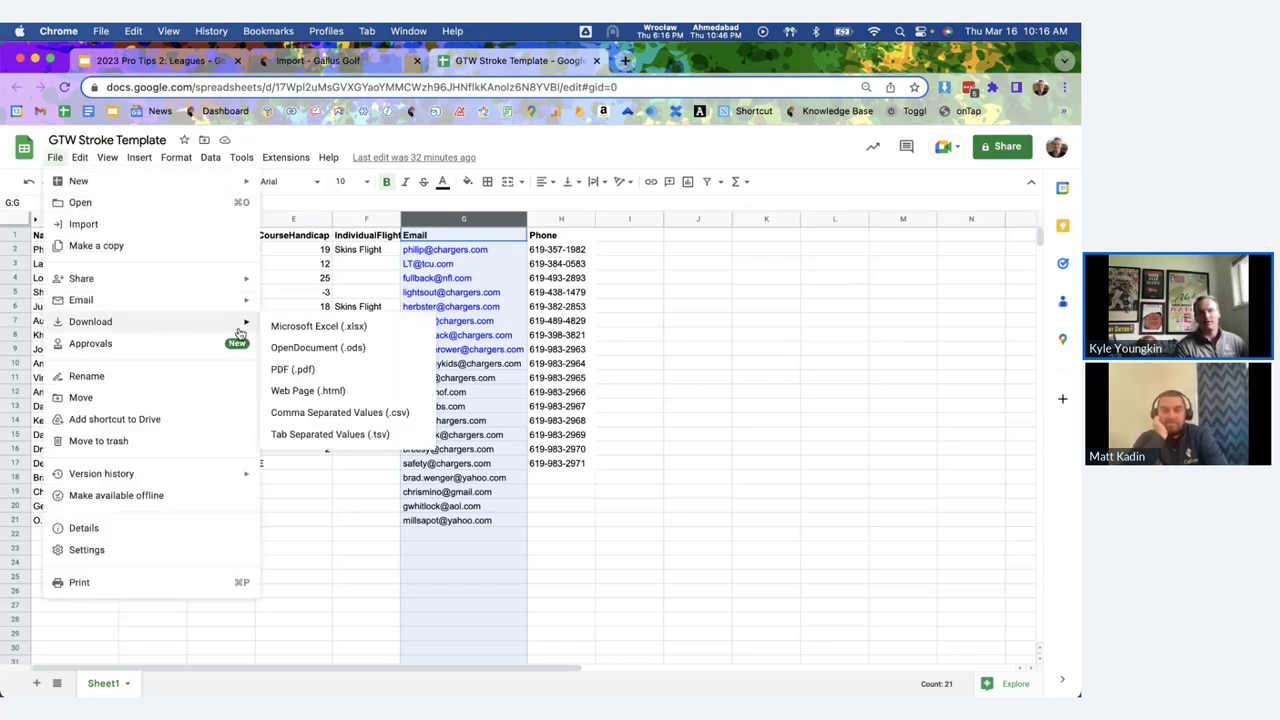
pyautogui.click(320, 330)
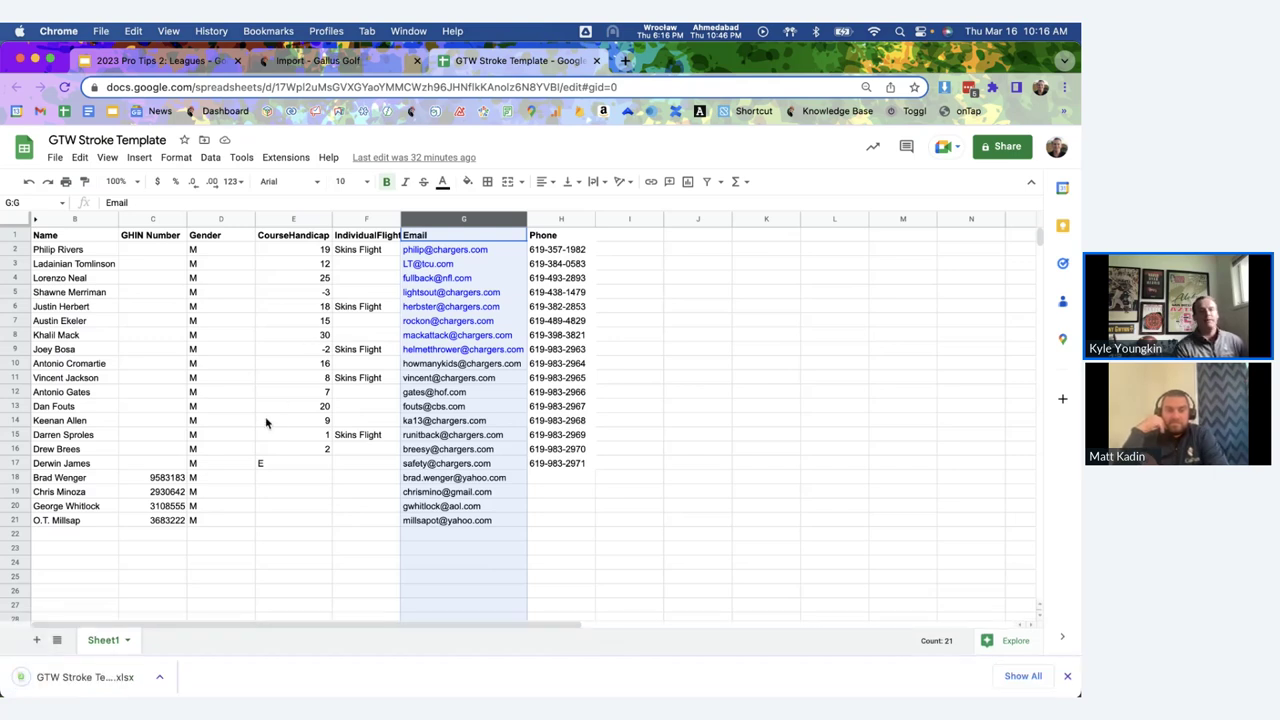
# Switch back to the Gallus import page, attach the downloaded GTW Stroke Template .xlsx file, and import it.
pyautogui.click(315, 60)
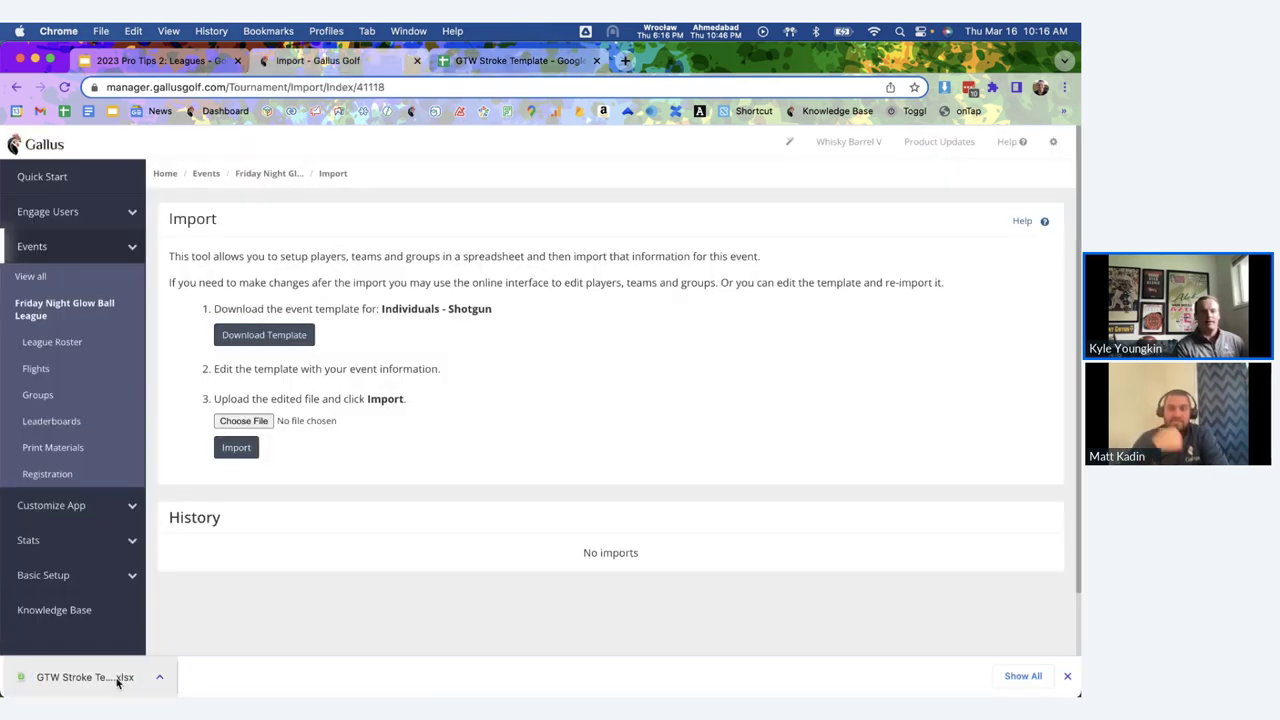
pyautogui.moveTo(123, 677)
pyautogui.mouseDown()
pyautogui.moveTo(257, 571)
pyautogui.moveTo(251, 421)
pyautogui.mouseUp()
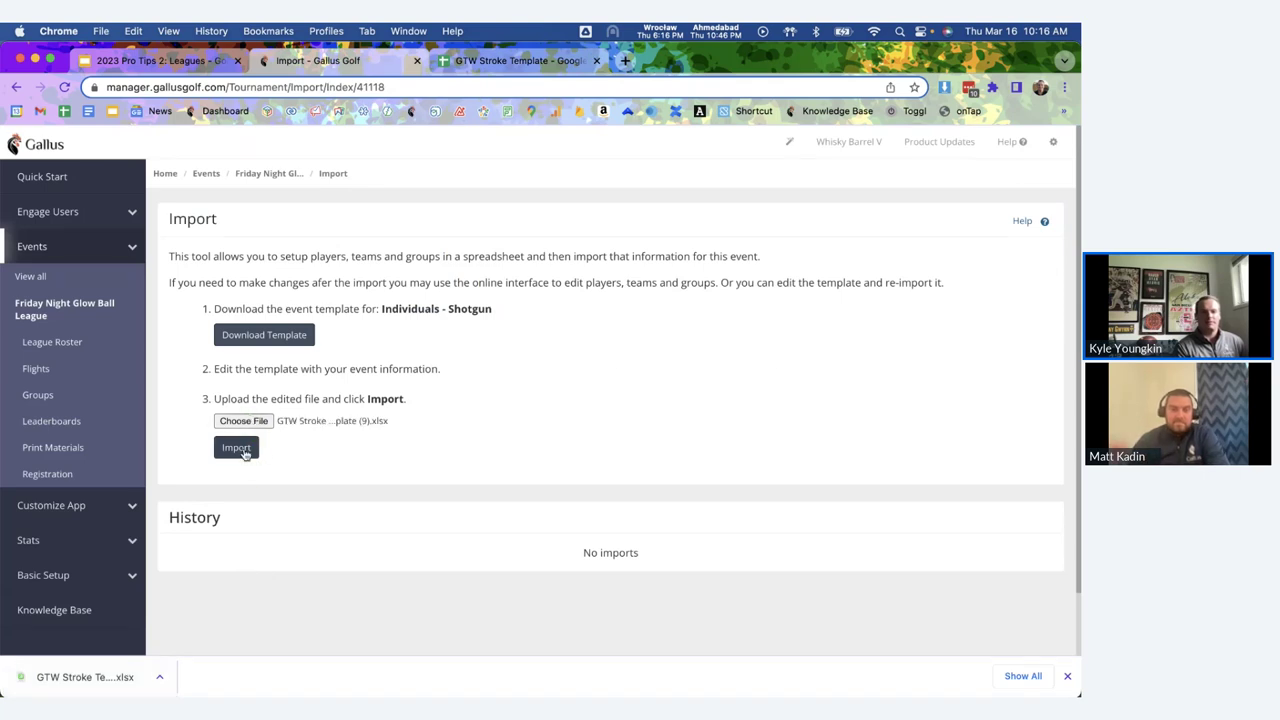
pyautogui.click(238, 448)
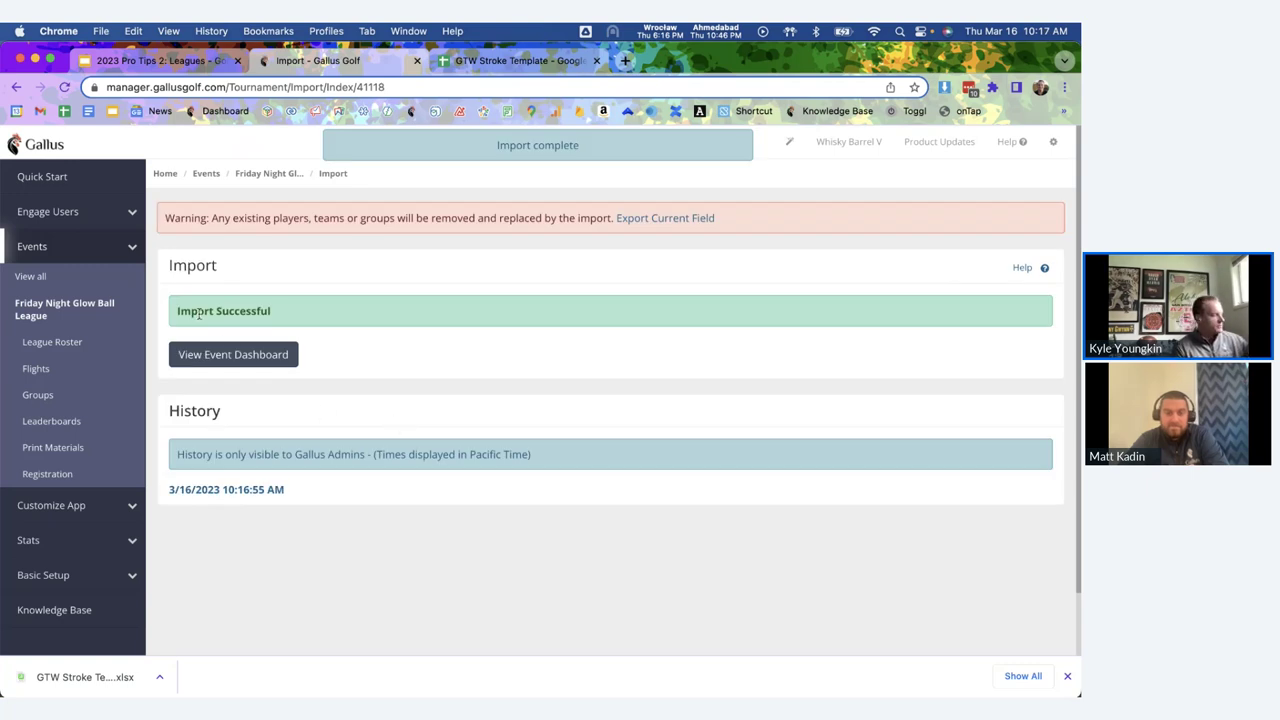
# Return to the Friday Night Glow Ball League dashboard and open the Groups step of the checklist.
pyautogui.click(268, 174)
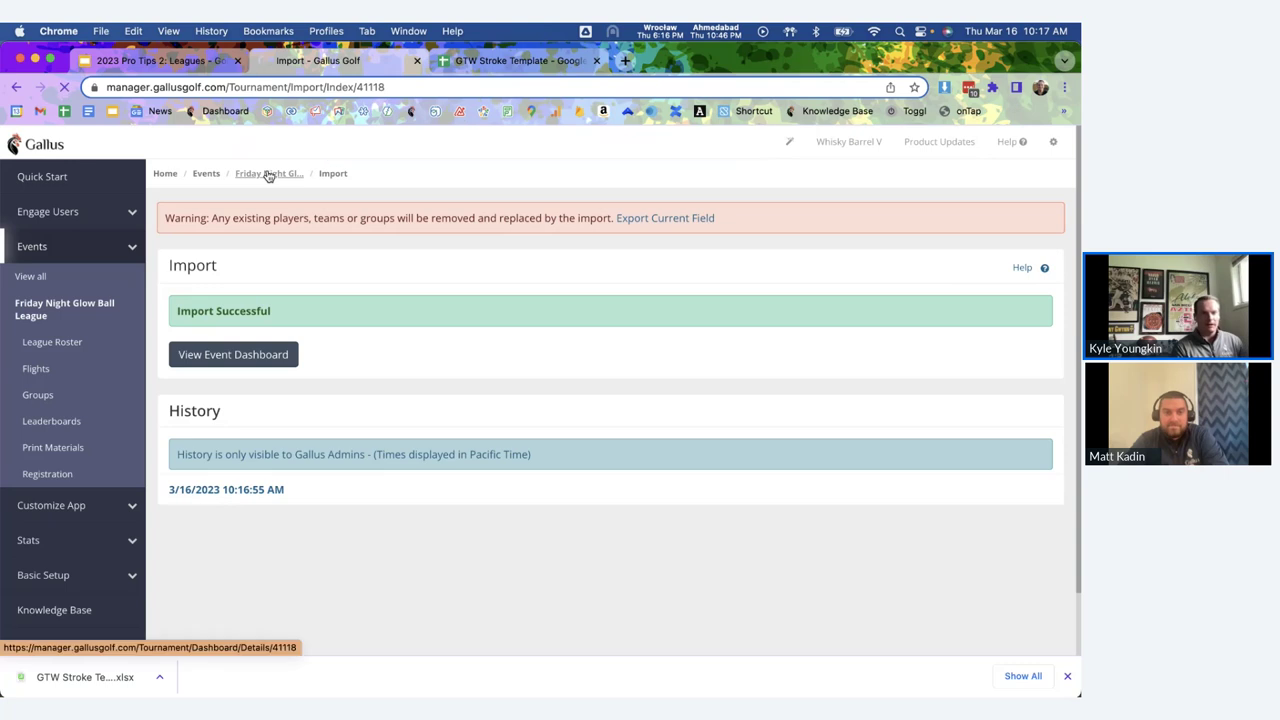
pyautogui.scroll(-1, 448, 437)
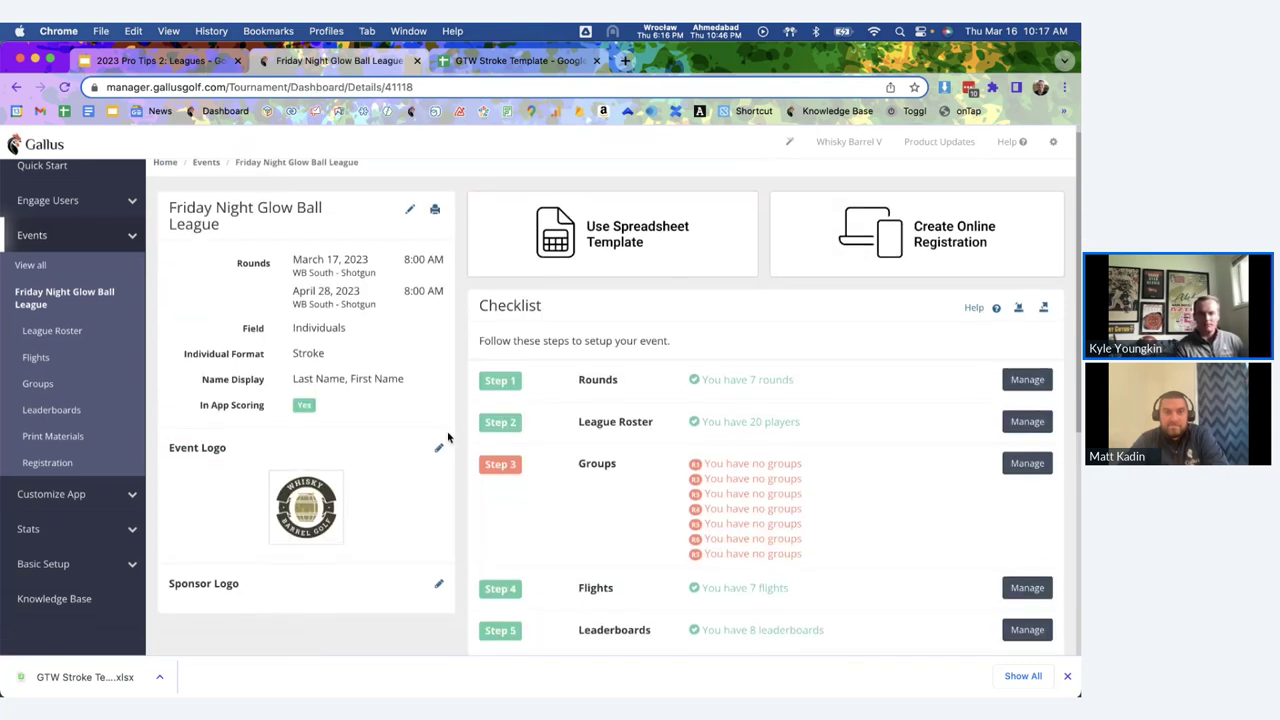
pyautogui.scroll(-3, 445, 445)
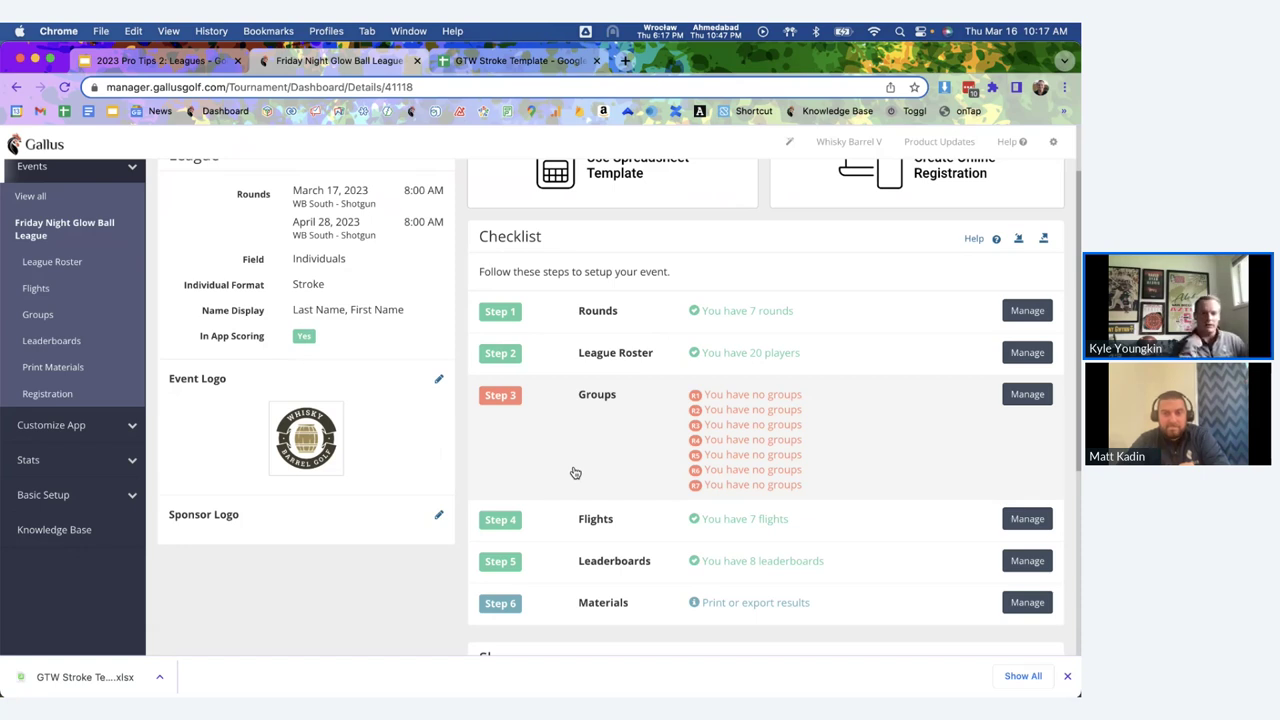
pyautogui.click(603, 424)
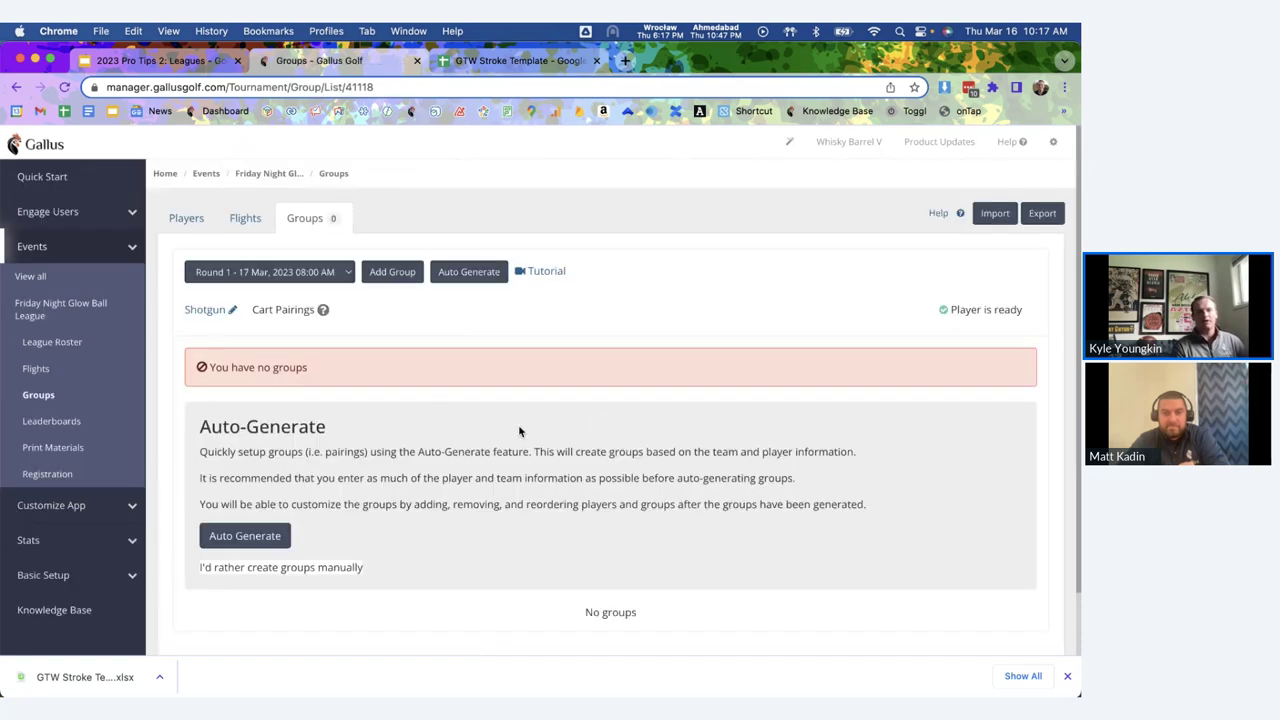
# Review the list of rounds, keep Round 1 selected, open its group auto-generation settings, and dismiss the browser's downloads bar.
pyautogui.click(253, 279)
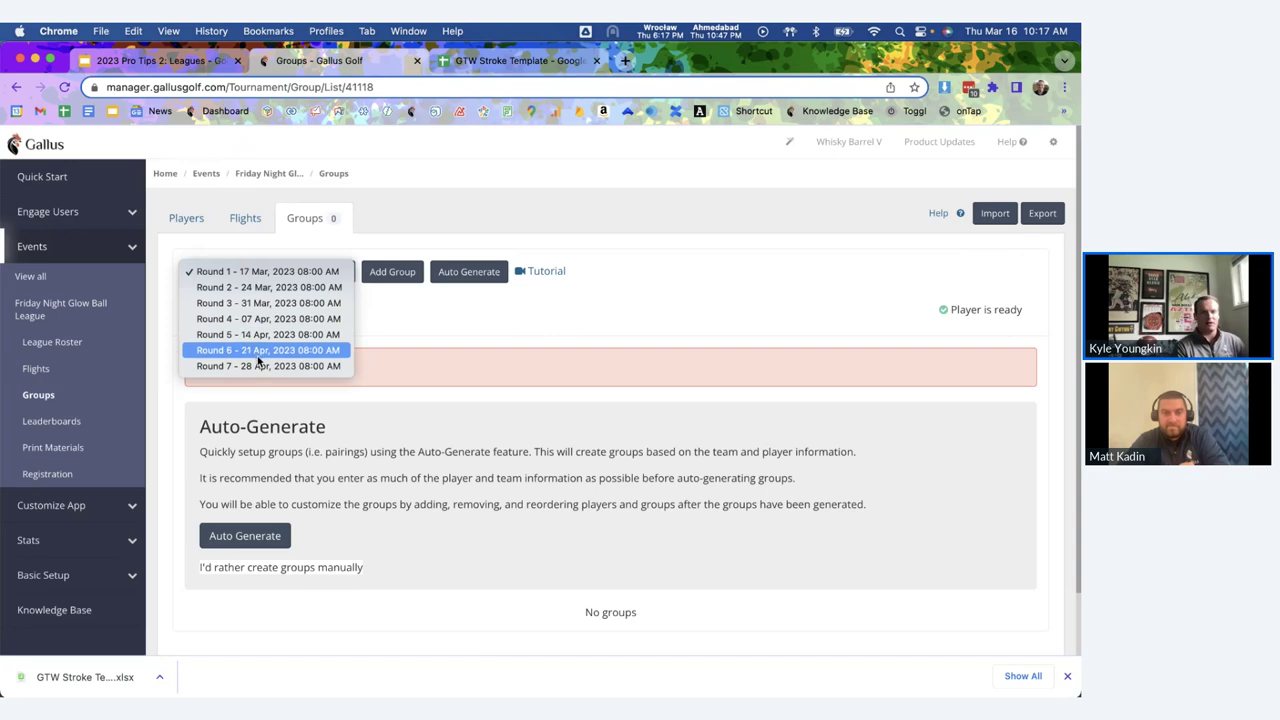
pyautogui.click(514, 320)
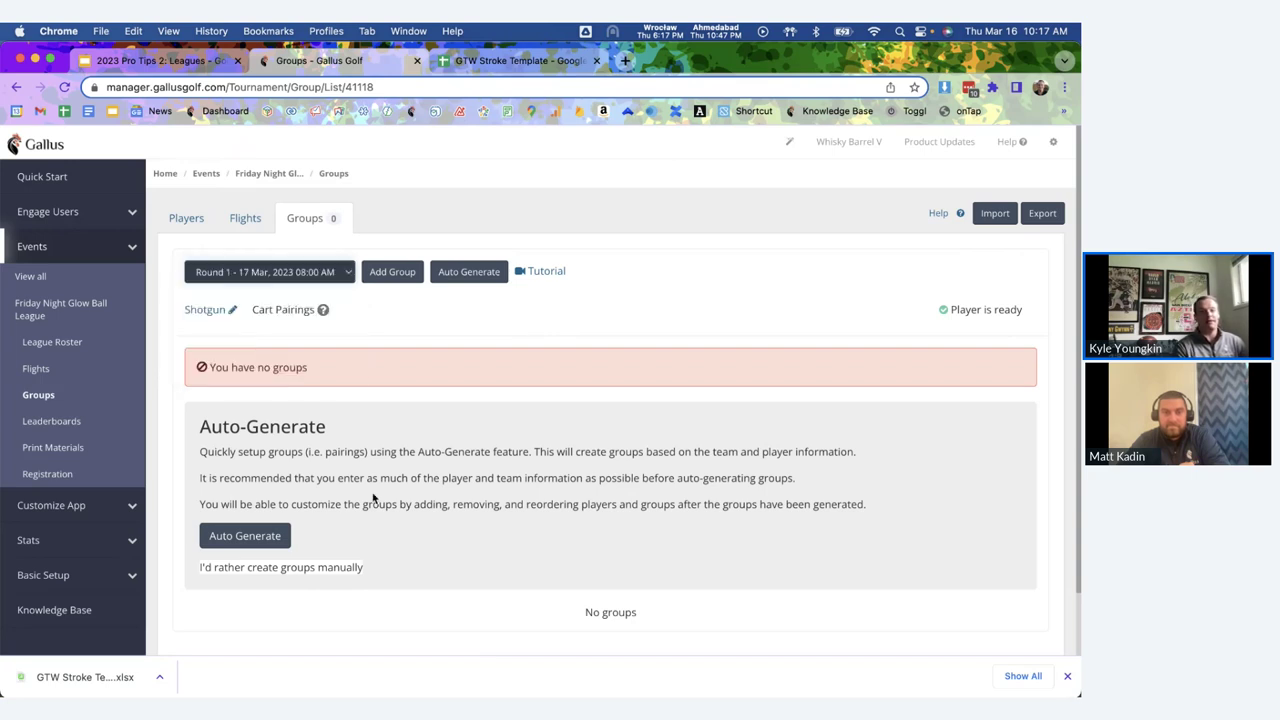
pyautogui.click(235, 537)
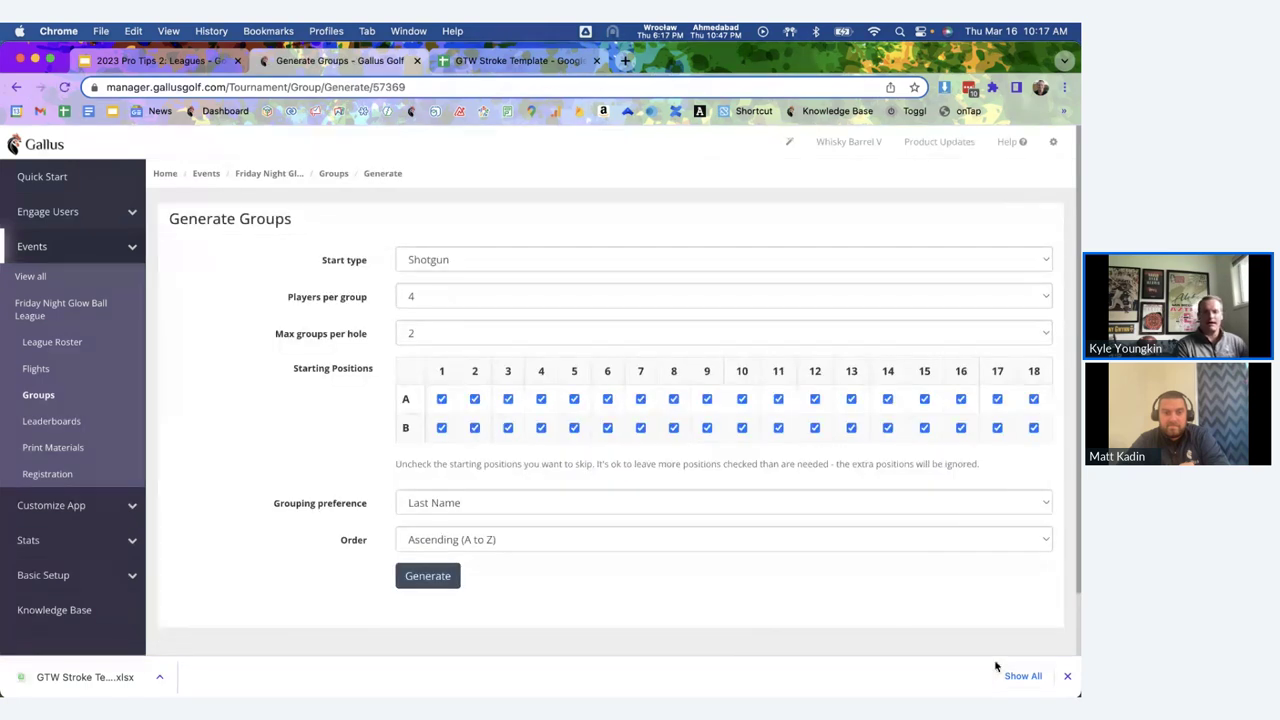
pyautogui.click(1066, 676)
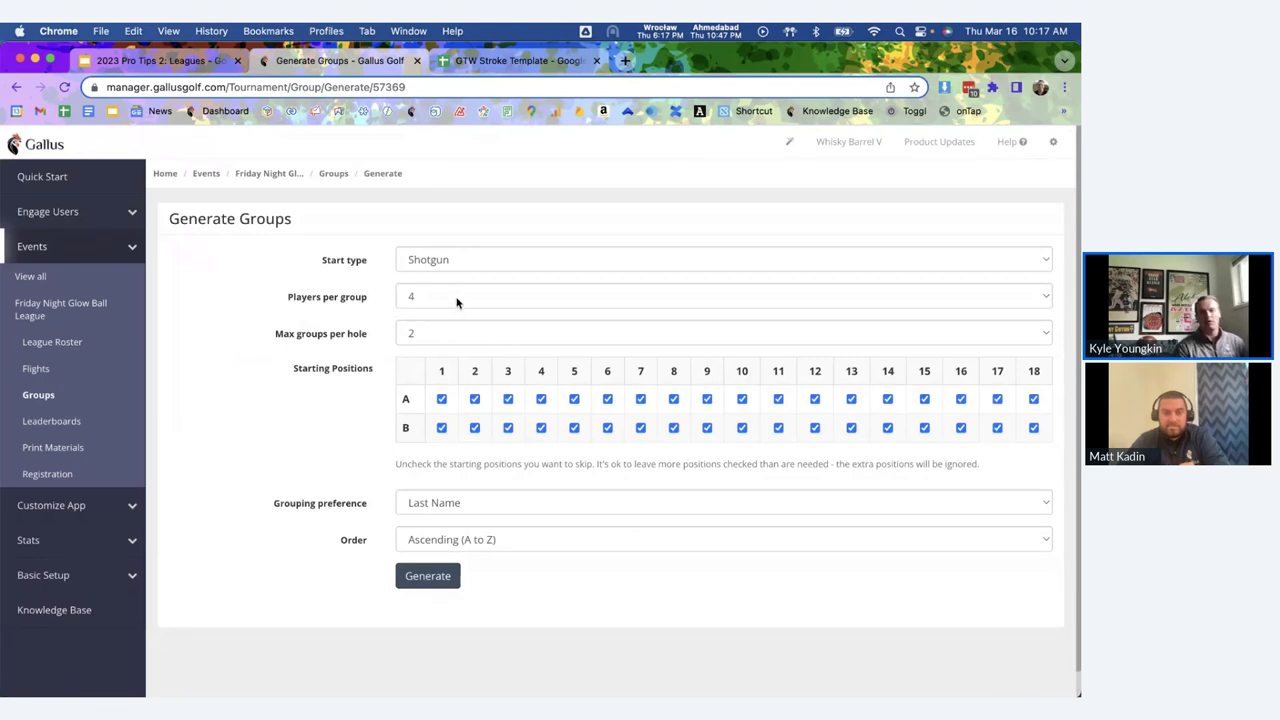
# Generate the Round 1 shotgun groups with starting positions 4B and 7B skipped and the grouping preference set to Random.
pyautogui.click(541, 428)
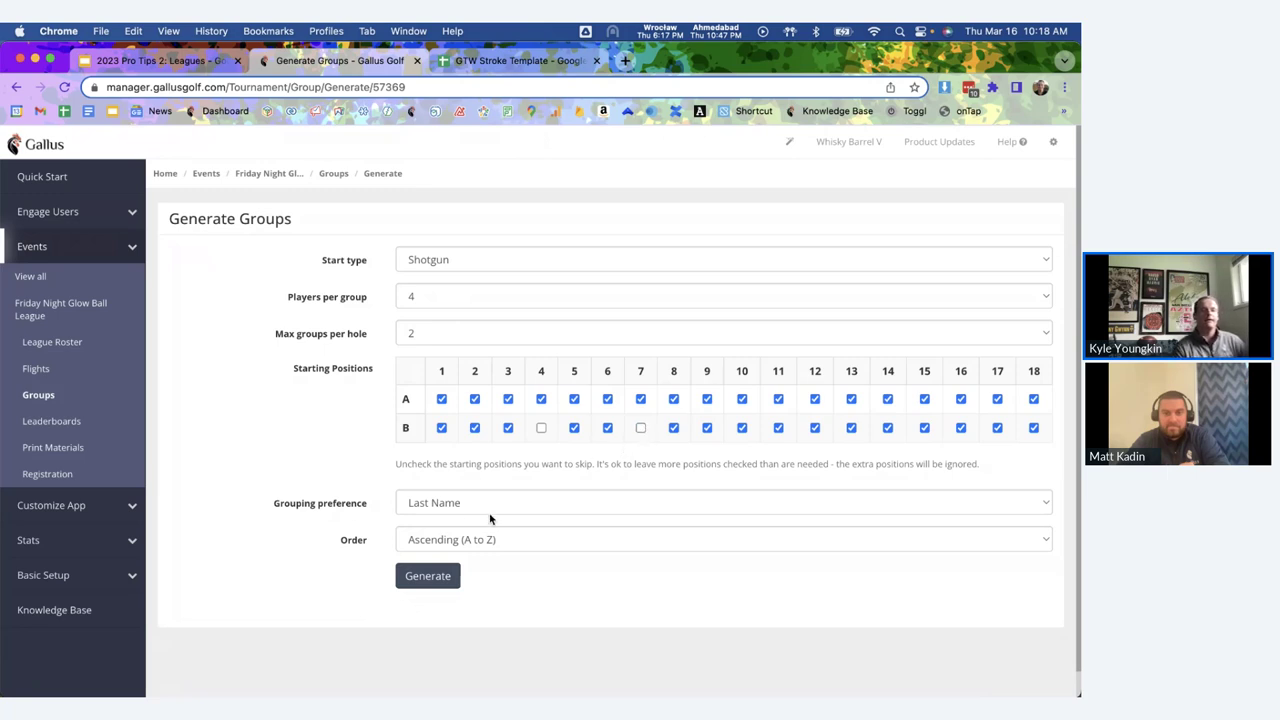
pyautogui.click(421, 503)
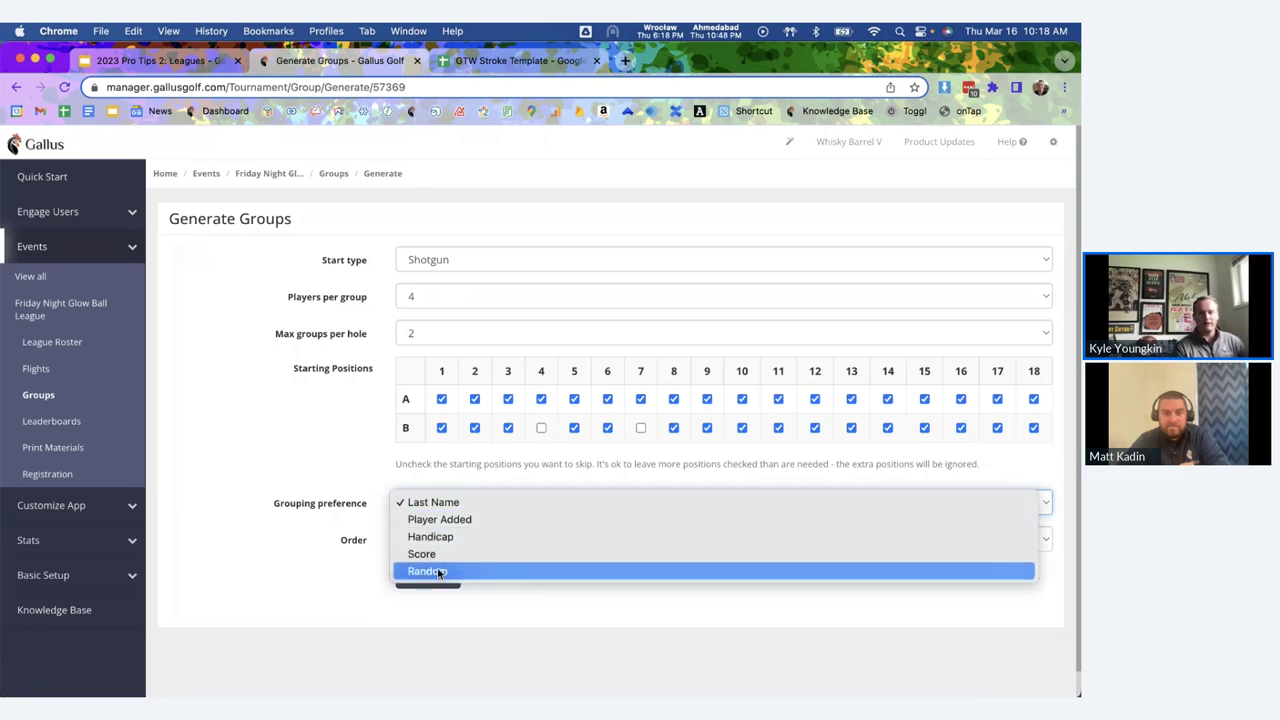
pyautogui.click(366, 527)
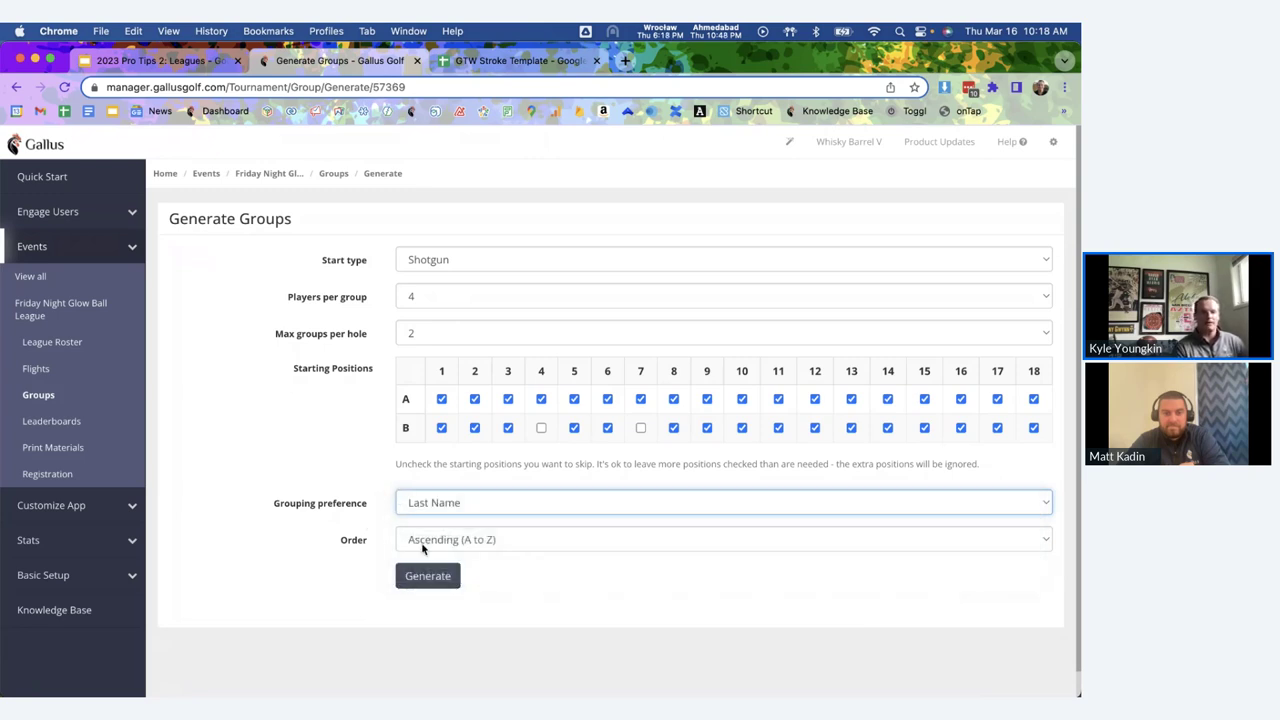
pyautogui.click(420, 540)
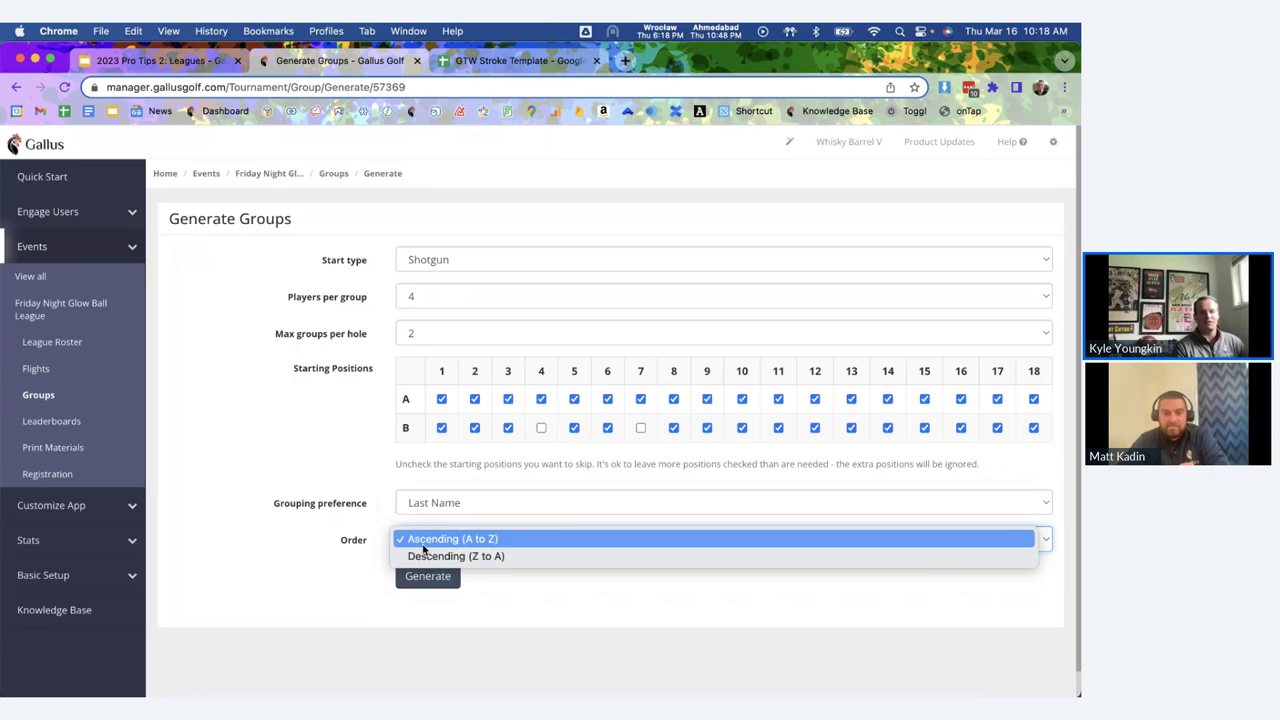
pyautogui.click(420, 503)
pyautogui.click(420, 503)
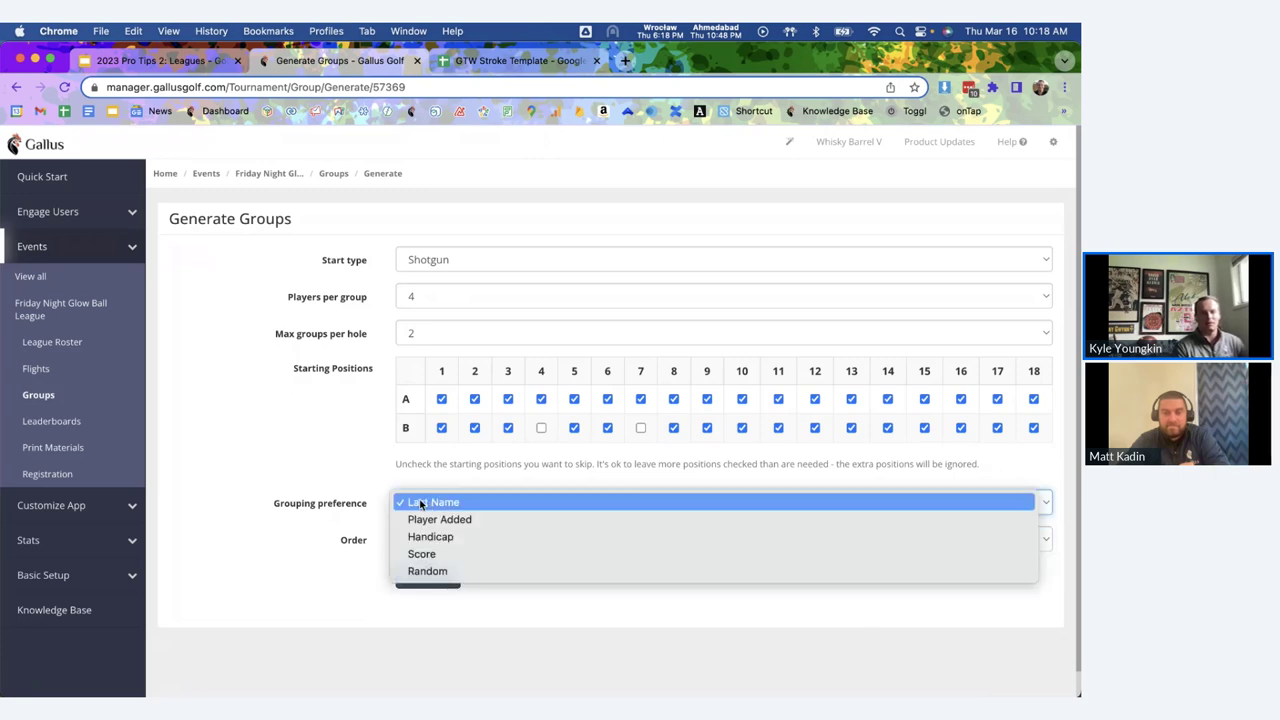
pyautogui.click(424, 505)
pyautogui.click(417, 502)
pyautogui.click(422, 575)
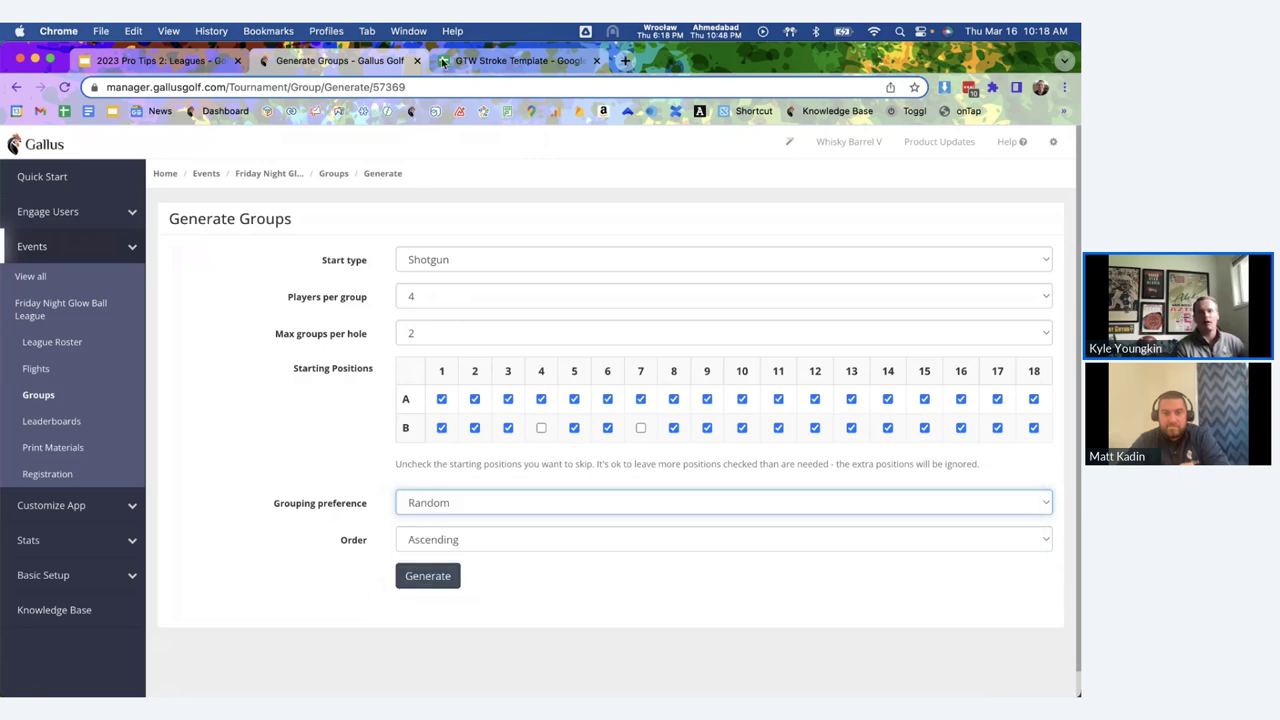
pyautogui.click(440, 584)
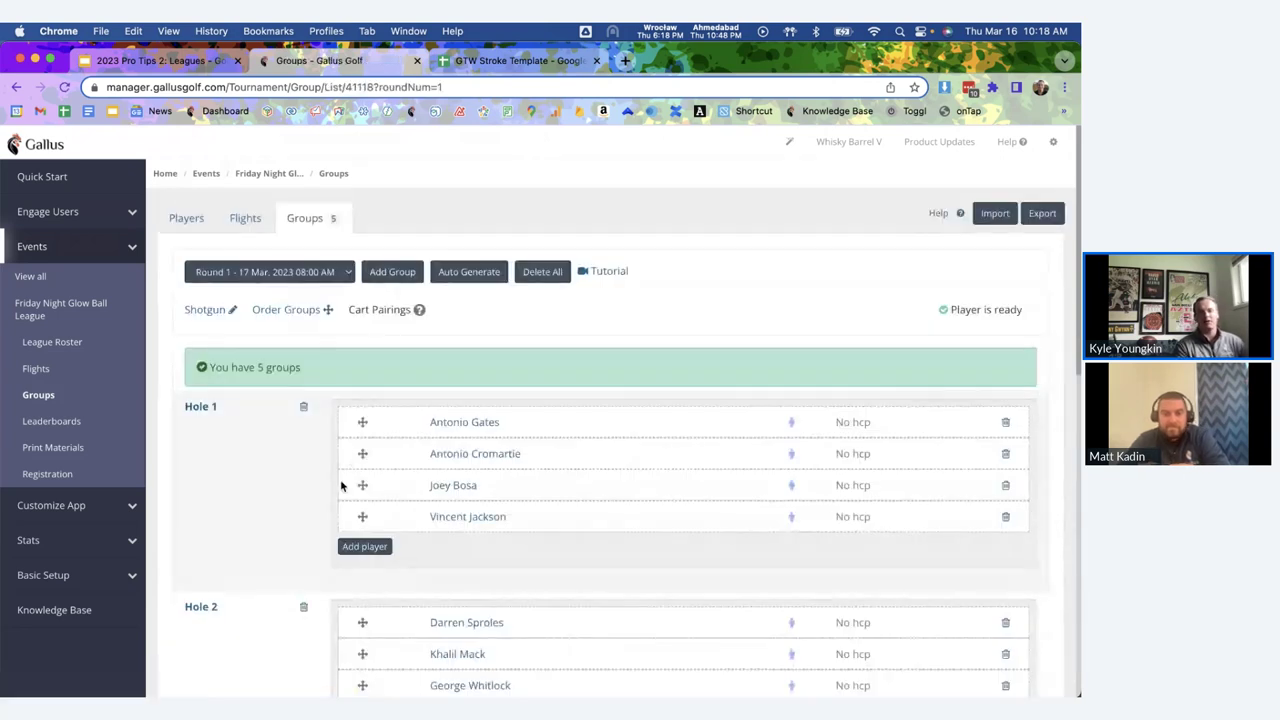
# Move the third player of the Hole 1 group into the Hole 2 group and back to Hole 1.
pyautogui.scroll(-7, 309, 490)
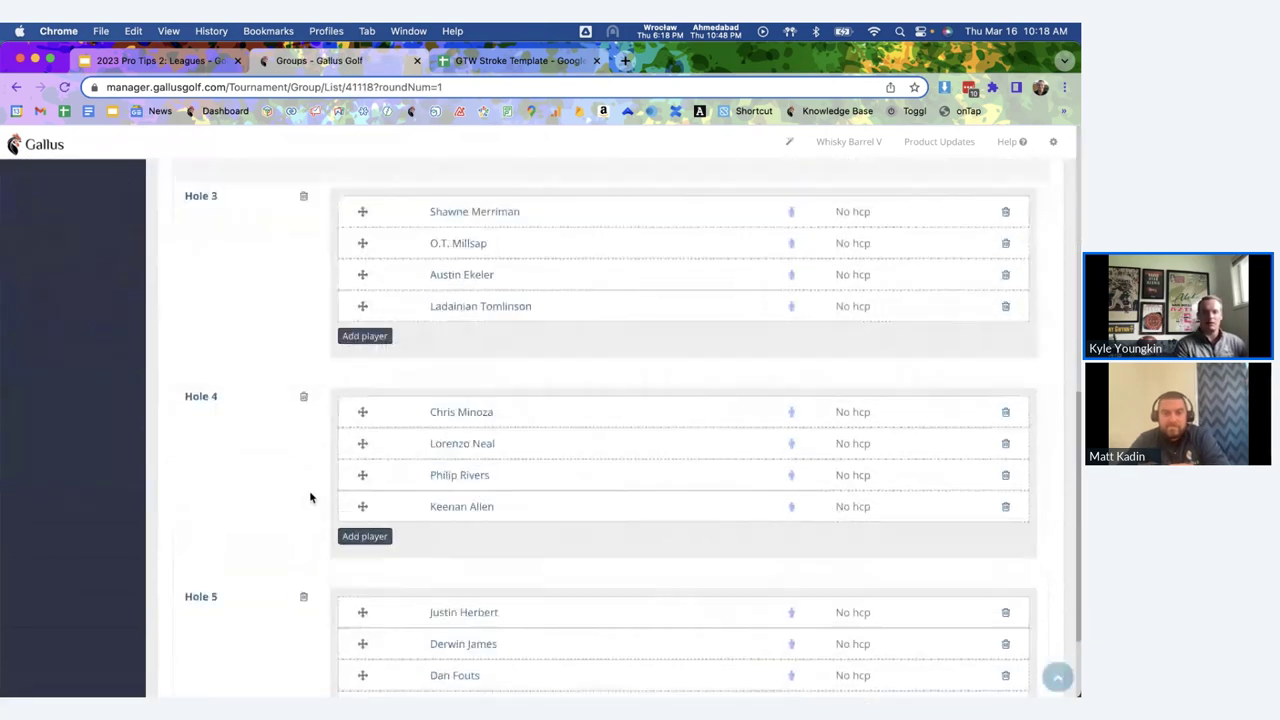
pyautogui.scroll(7, 310, 497)
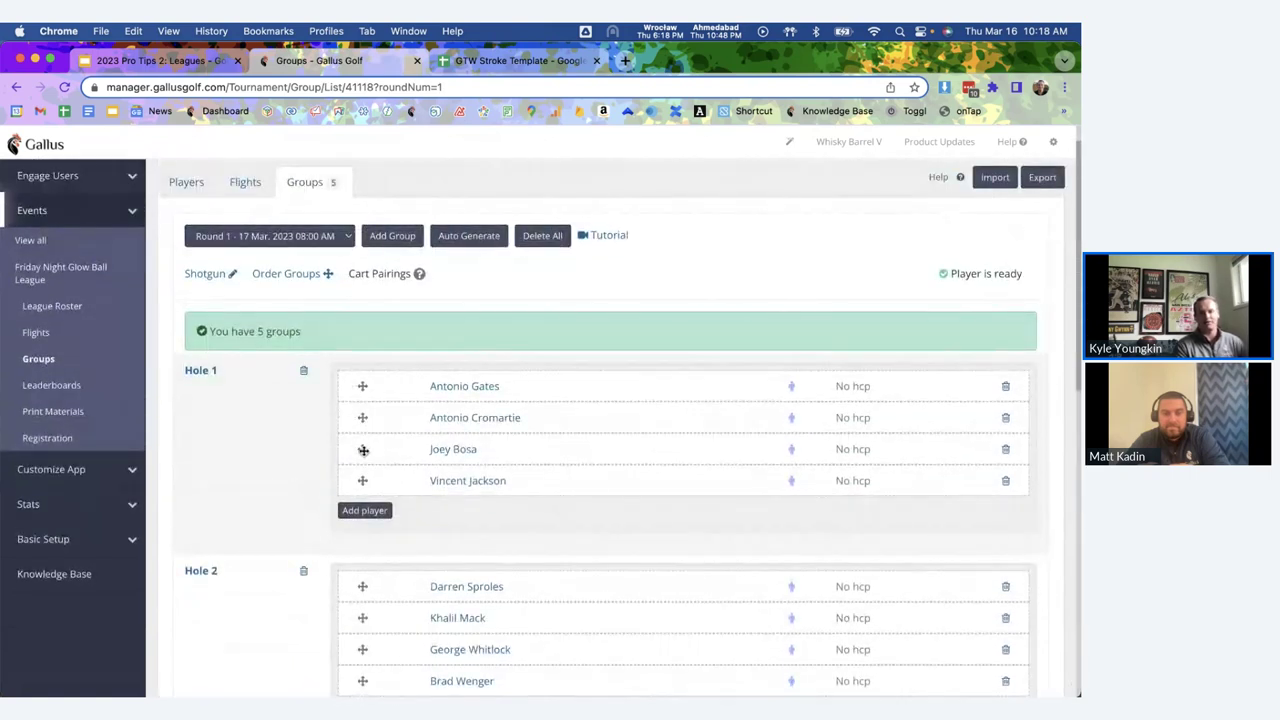
pyautogui.moveTo(364, 449); pyautogui.dragTo(378, 592)
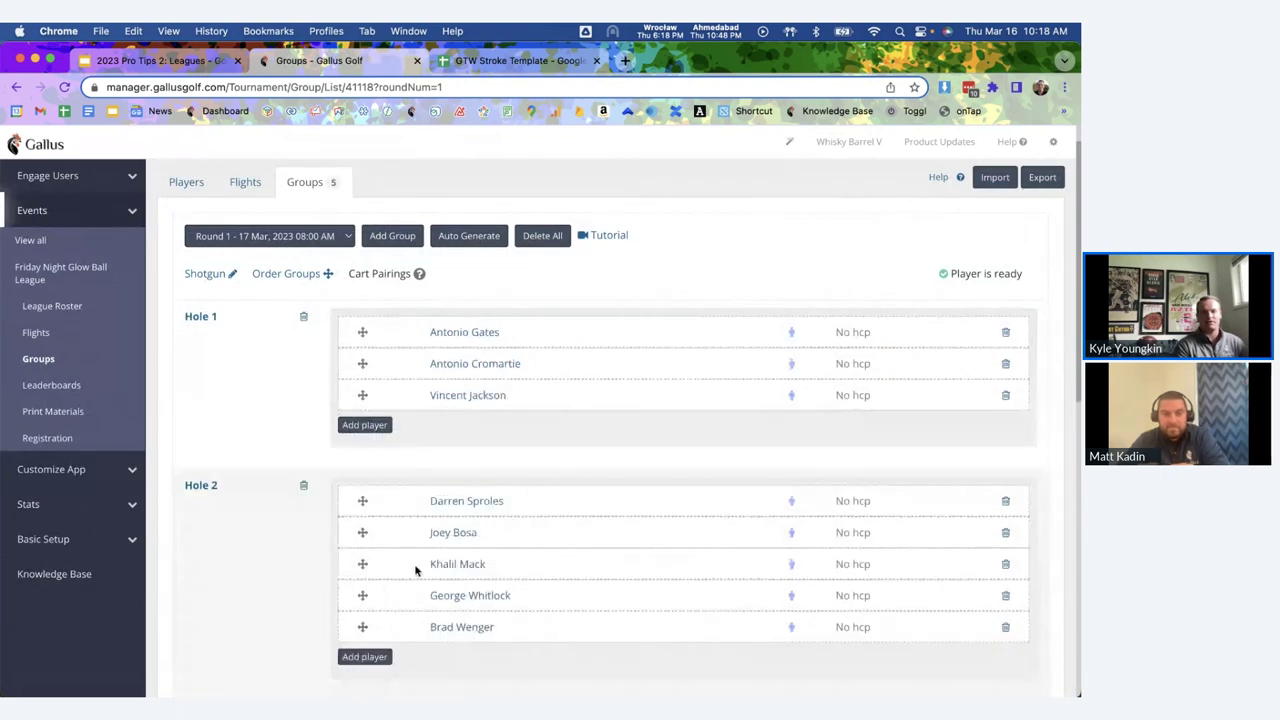
pyautogui.moveTo(365, 532); pyautogui.dragTo(366, 404)
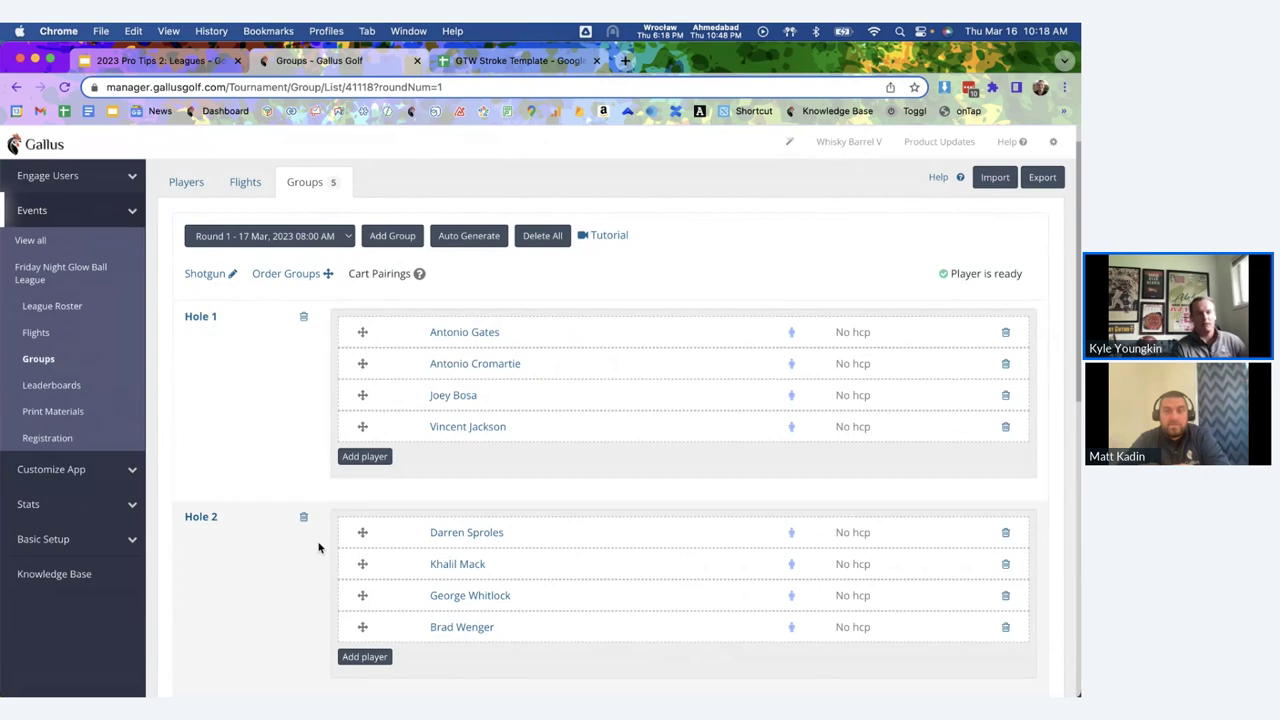
pyautogui.scroll(2, 330, 535)
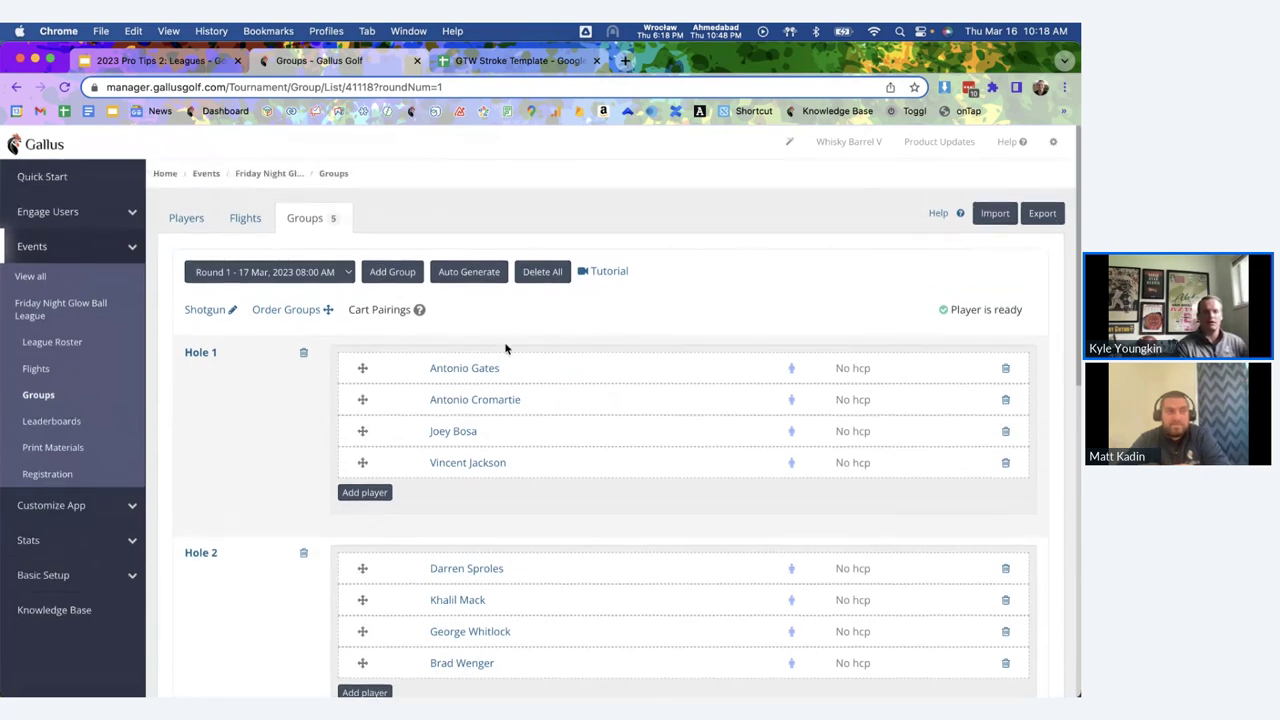
# Review the rounds available for grouping, keep Round 1 selected, and return to the Friday Night Glow Ball League dashboard.
pyautogui.click(272, 280)
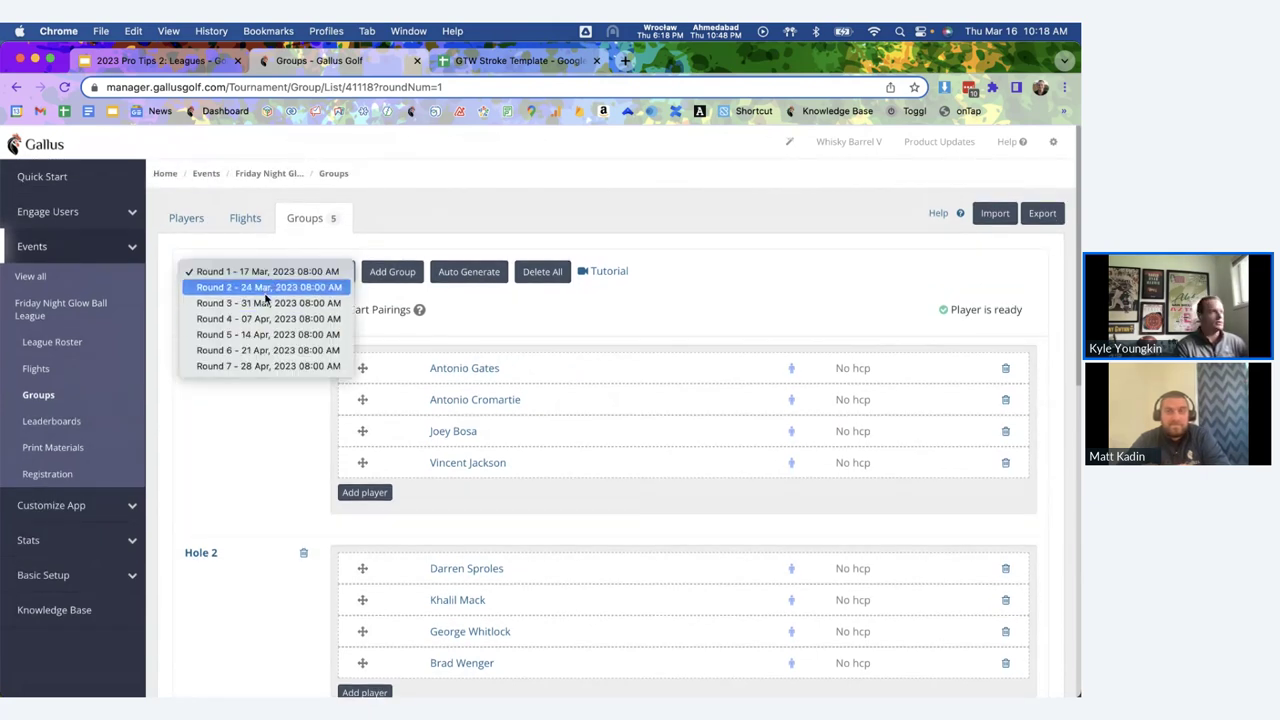
pyautogui.click(446, 331)
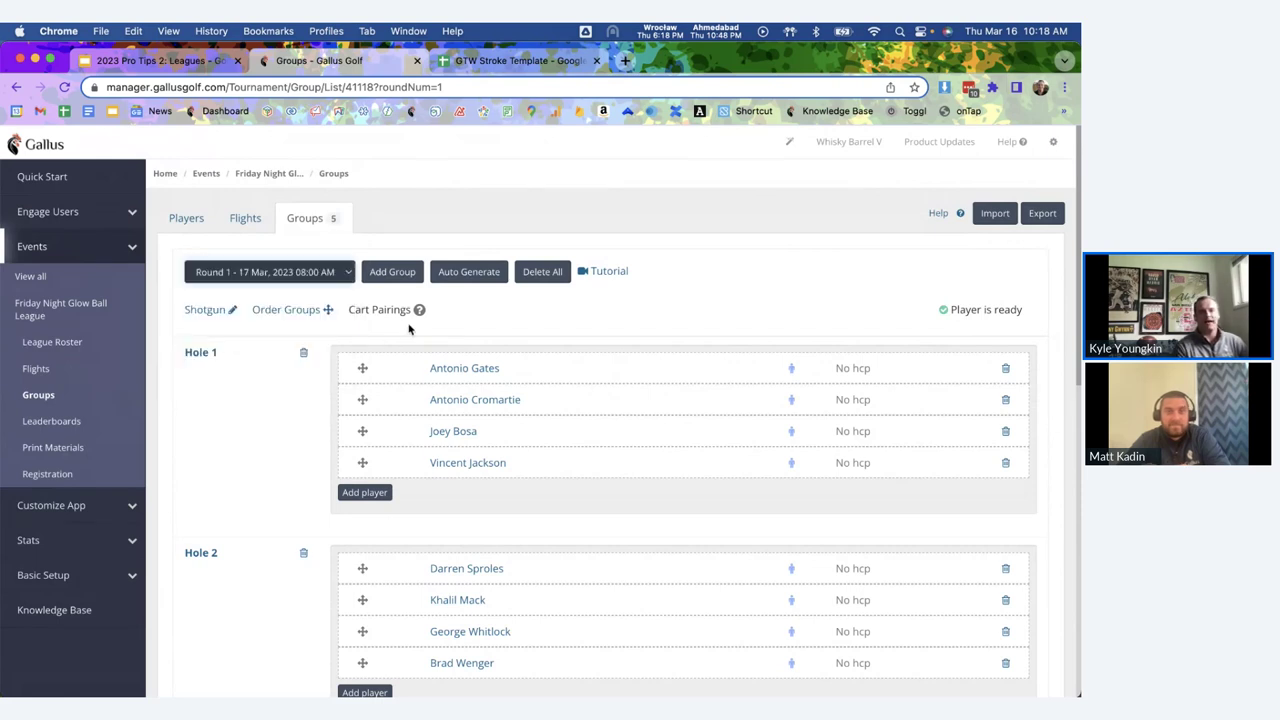
pyautogui.click(272, 173)
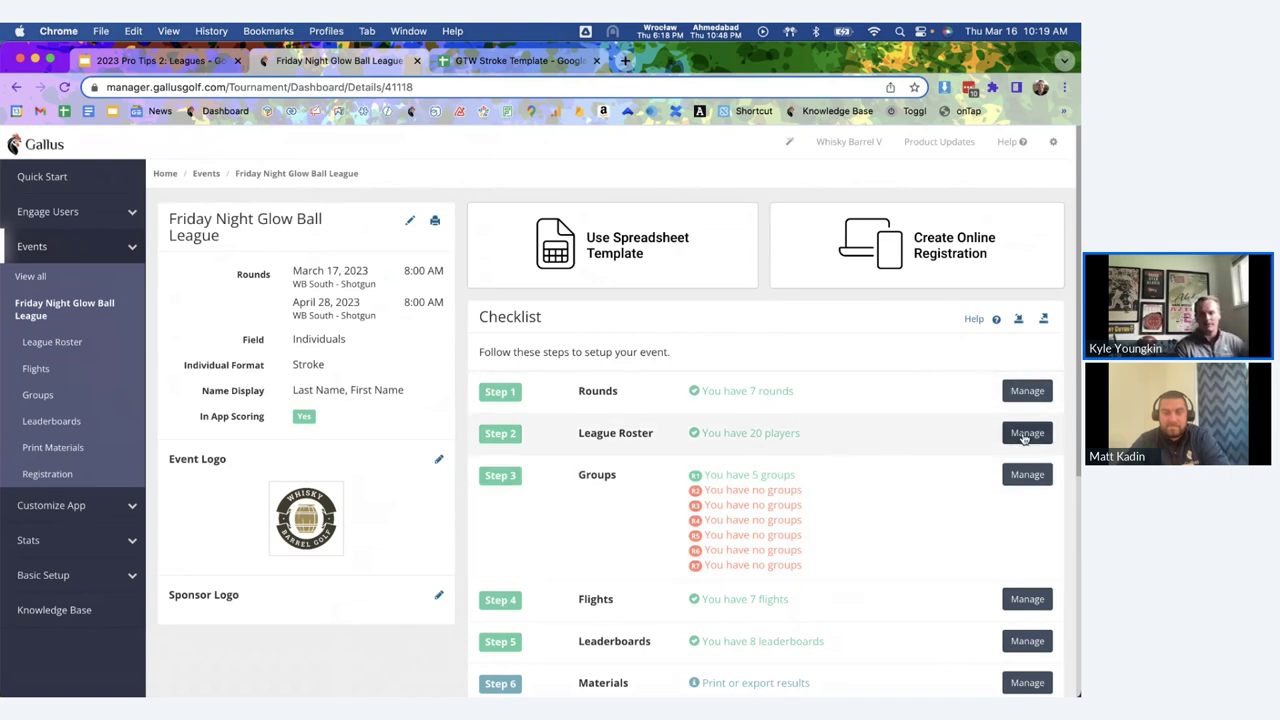
# Open the League Roster from the checklist and review its list of rounds, keeping Round 1 selected.
pyautogui.click(760, 434)
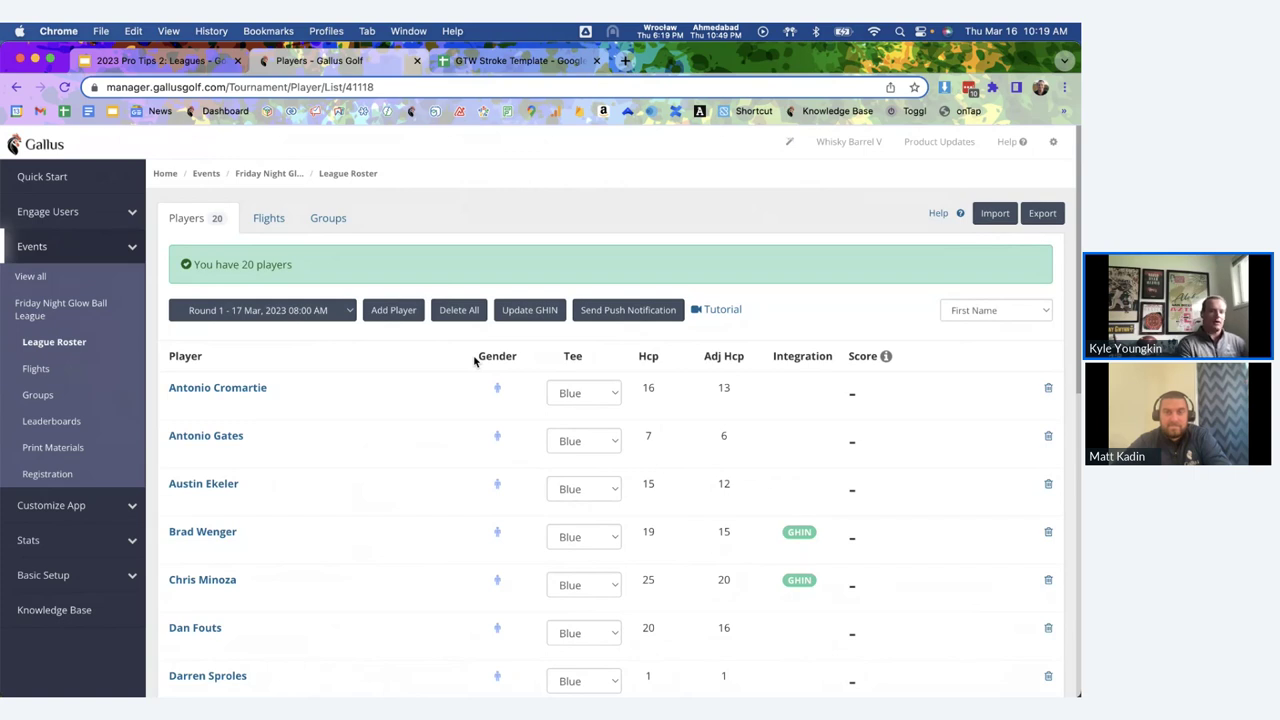
pyautogui.click(285, 312)
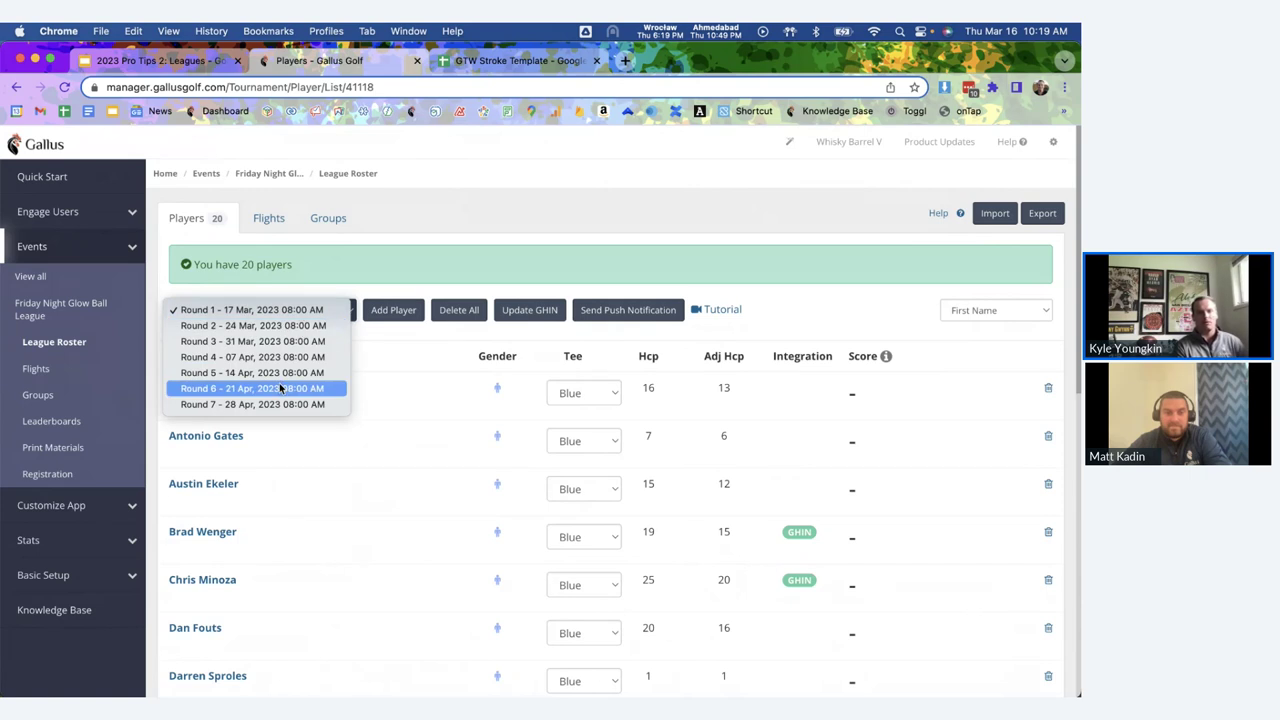
pyautogui.click(430, 250)
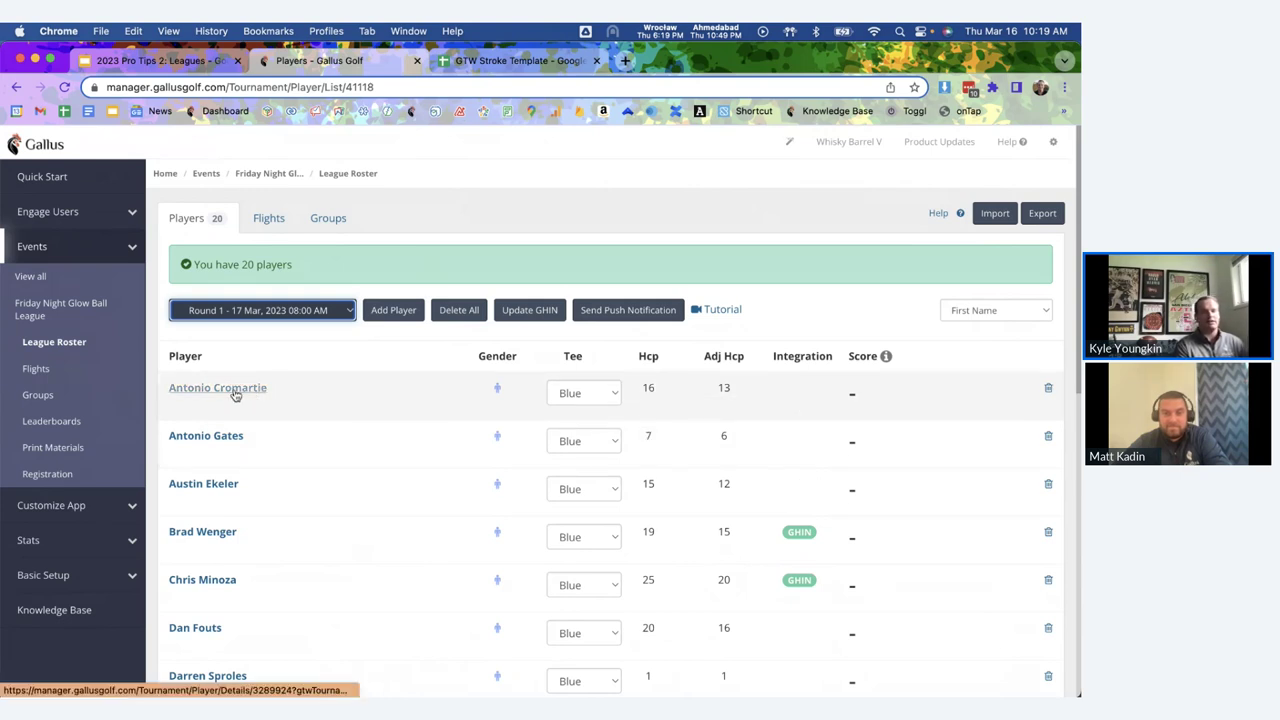
# Open the first roster player's Round 1 details and examine the profile, scorecard and scoring legend.
pyautogui.click(266, 394)
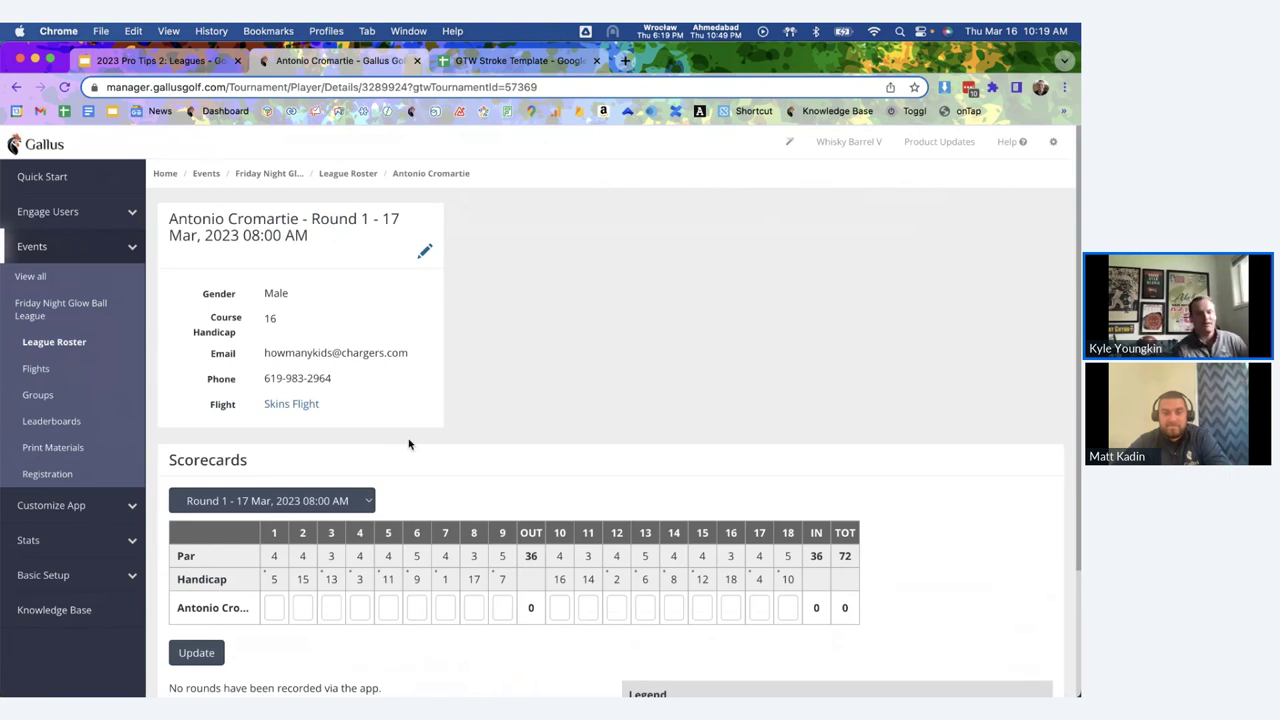
pyautogui.scroll(-3, 408, 443)
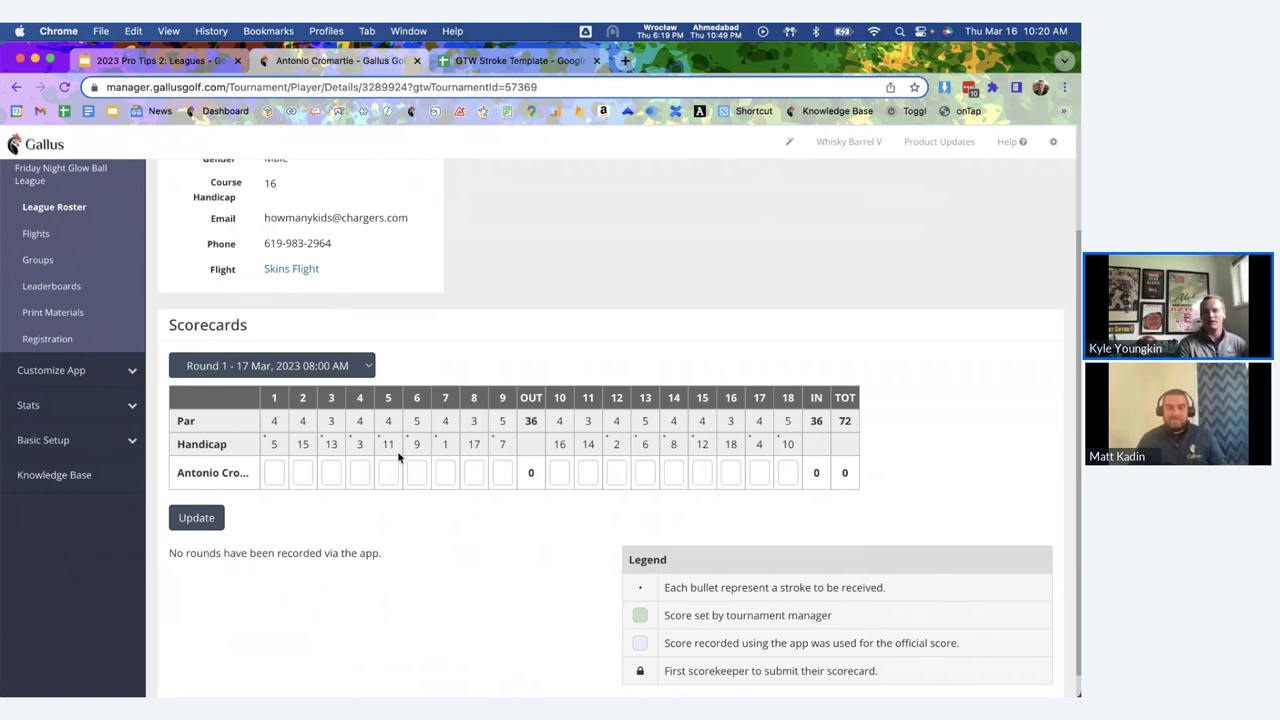
pyautogui.scroll(3, 766, 480)
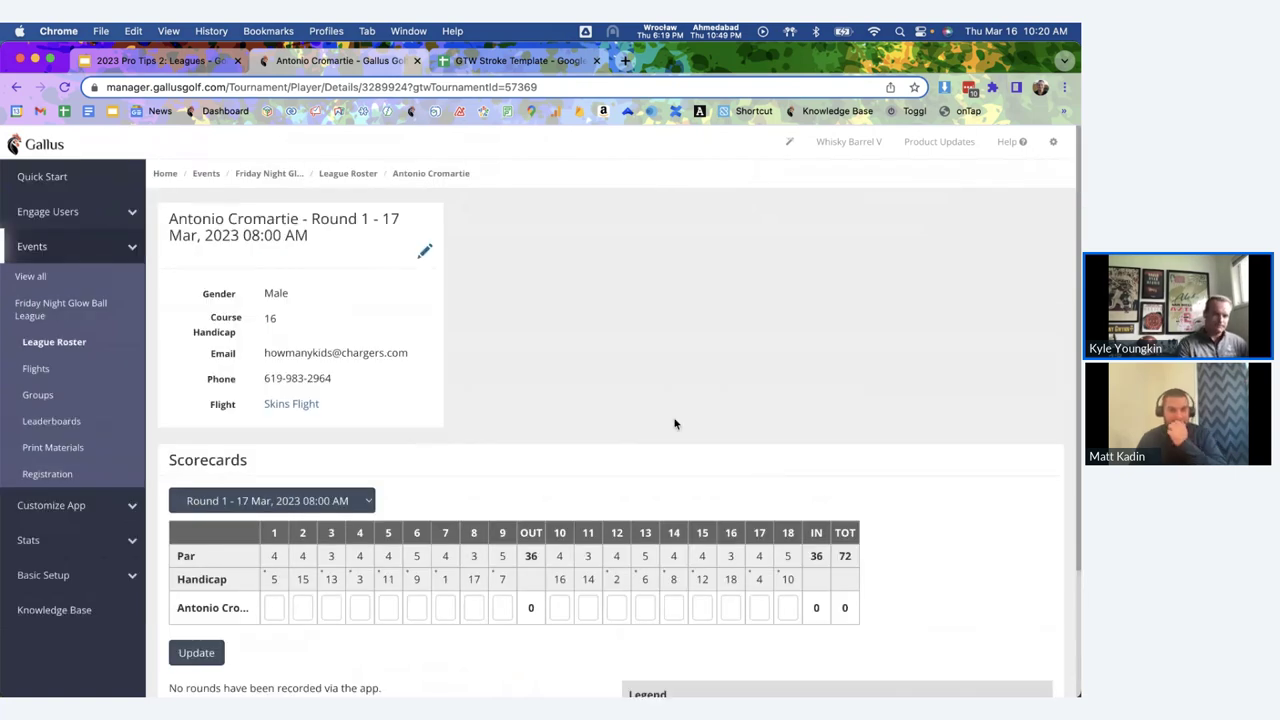
# Return to the League Roster and set the second listed player's tee to White.
pyautogui.click(340, 174)
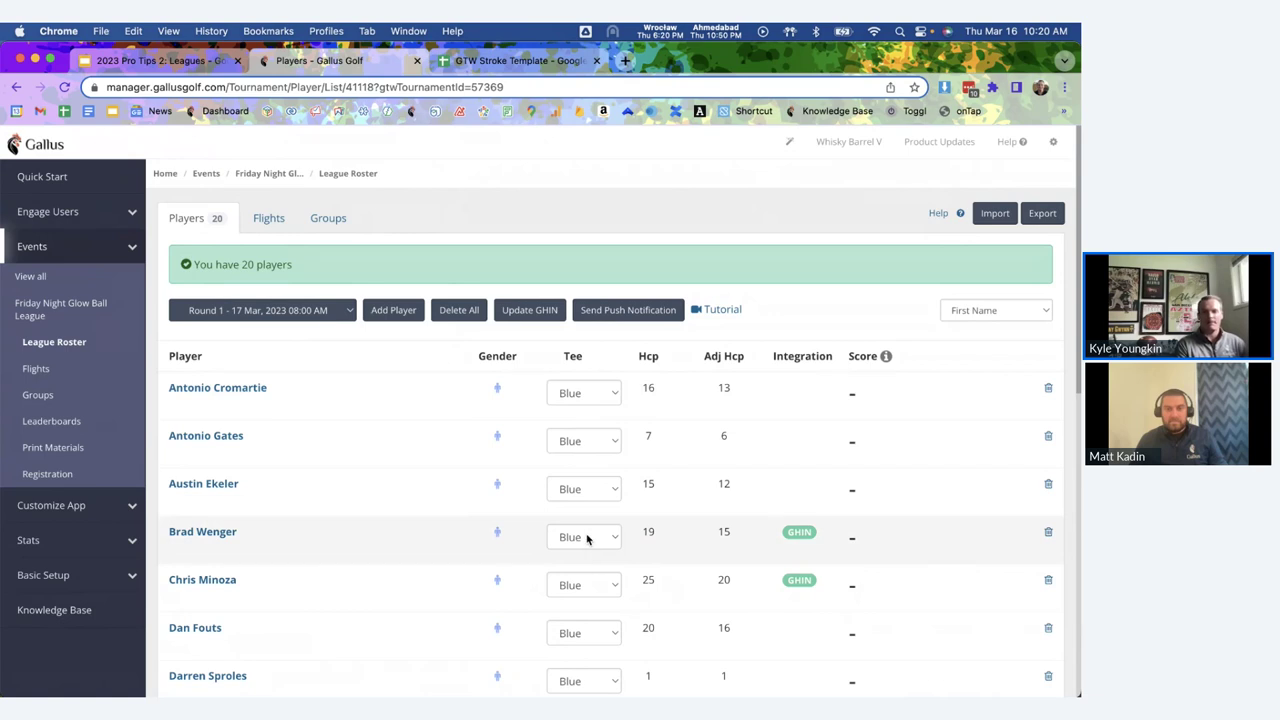
pyautogui.click(578, 441)
pyautogui.click(573, 462)
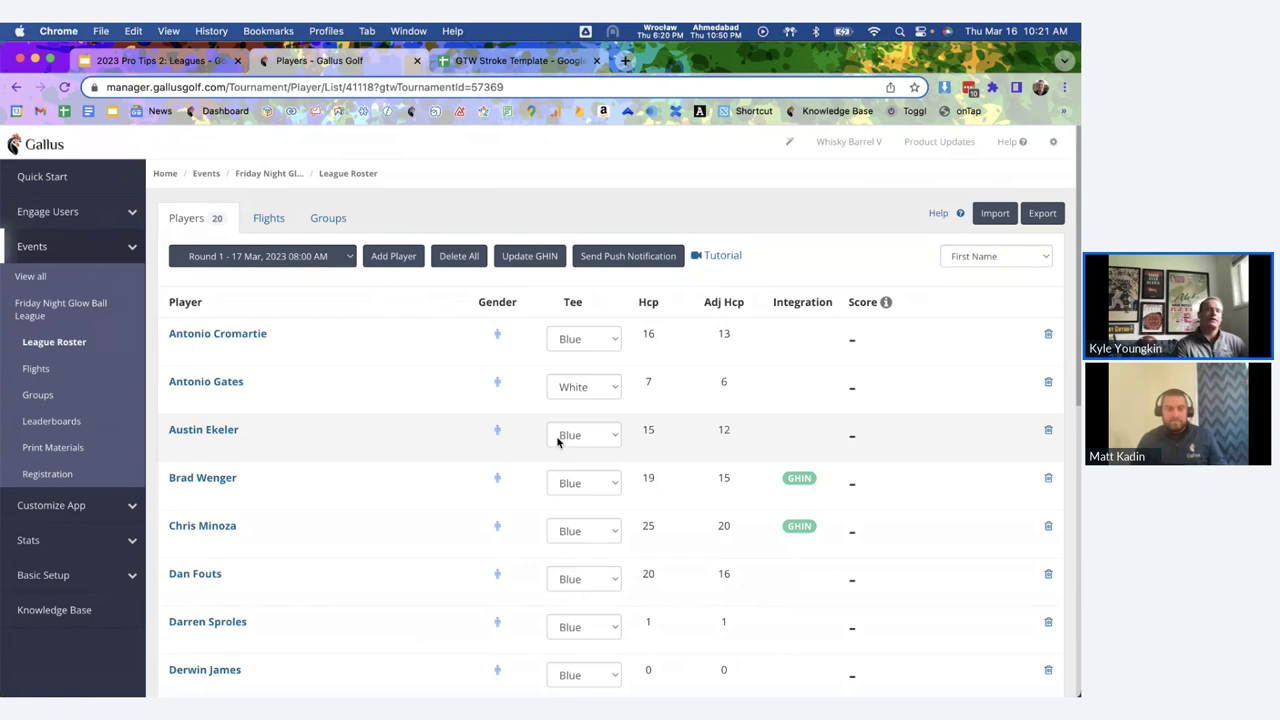
# Open the GHIN handicap update, dismiss it without updating, and examine which roster players have GHIN integration.
pyautogui.click(538, 258)
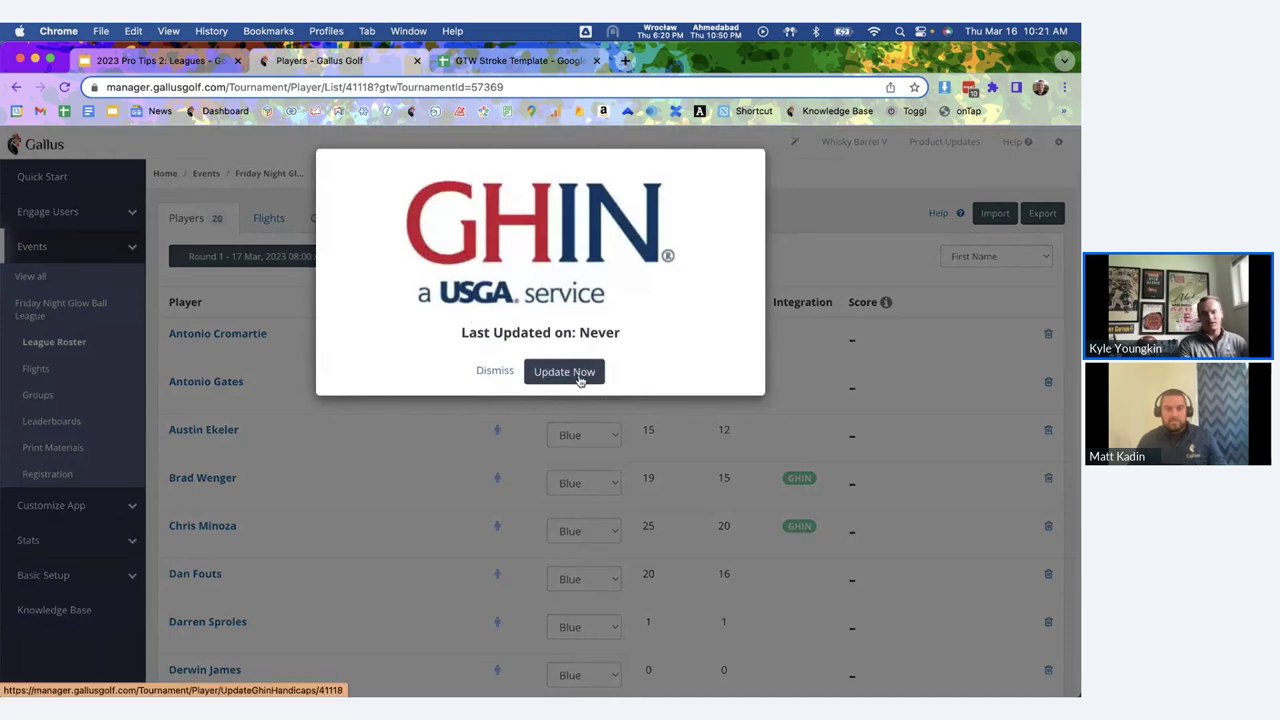
pyautogui.click(496, 374)
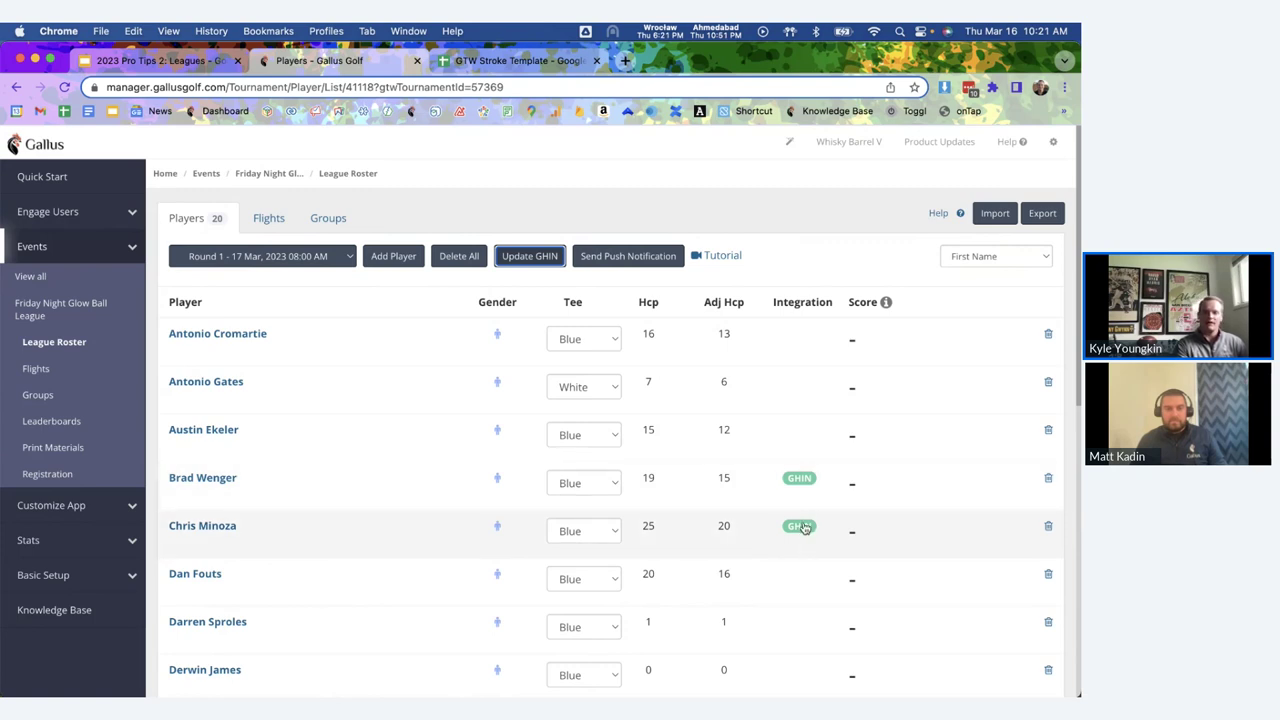
pyautogui.scroll(-1, 803, 528)
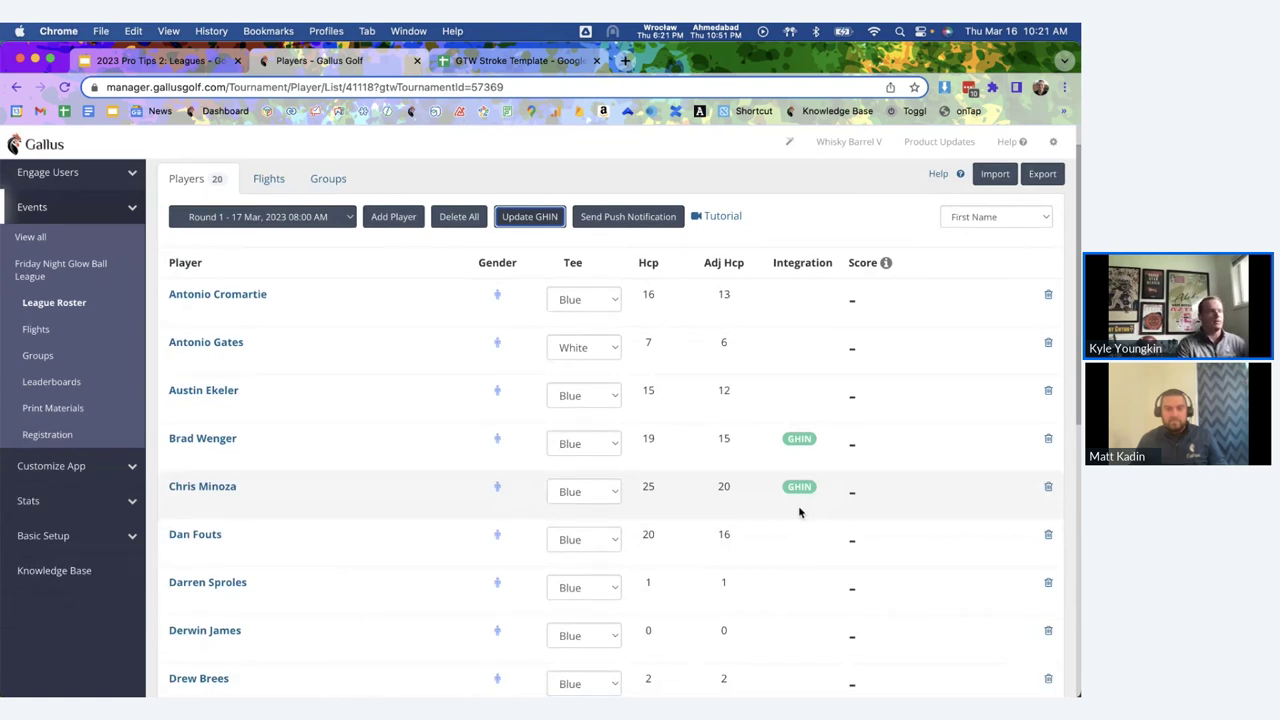
pyautogui.scroll(-1, 799, 511)
pyautogui.scroll(1, 799, 512)
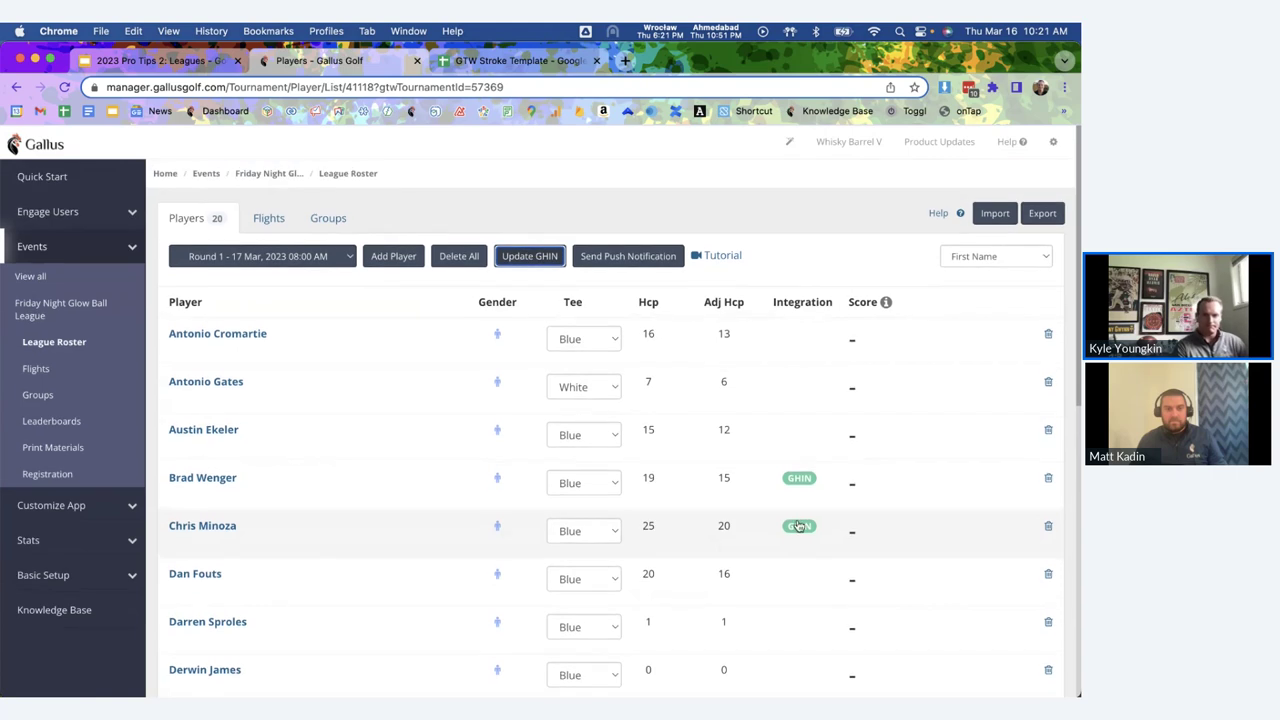
pyautogui.click(760, 240)
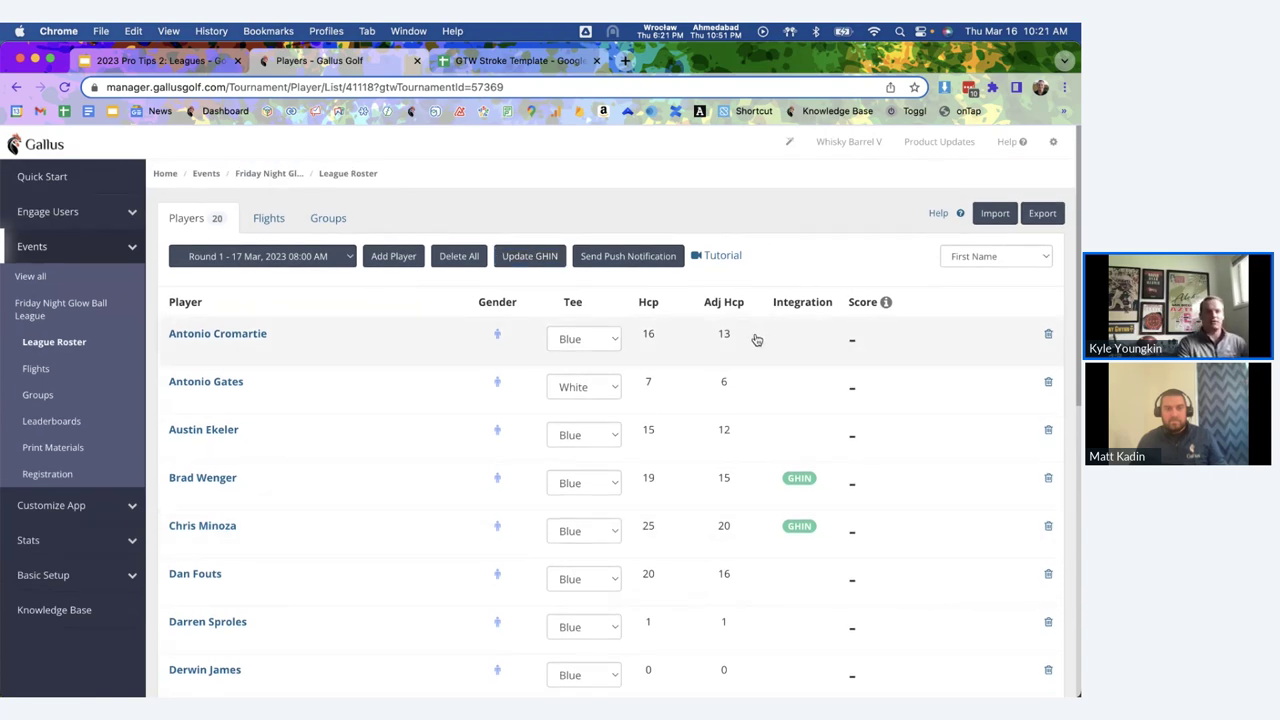
# Open the push notification composer for the roster and examine the targeted email list, message, action, device and scheduling settings.
pyautogui.click(610, 257)
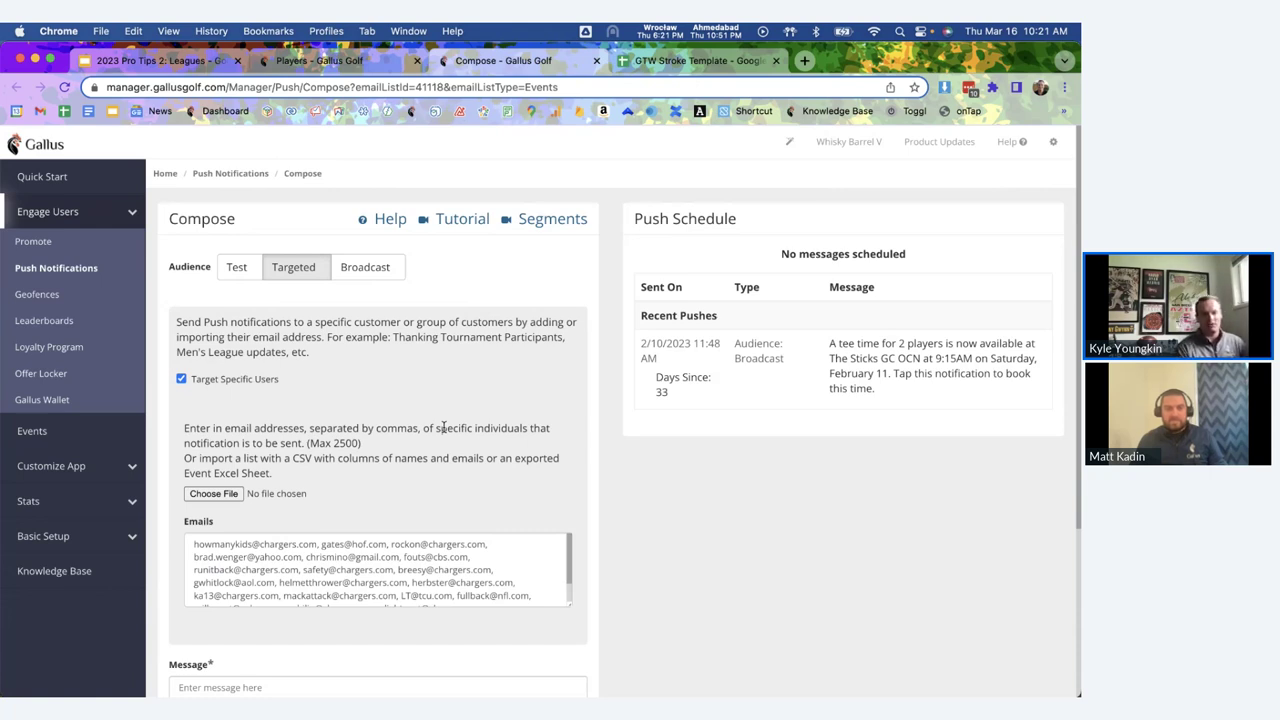
pyautogui.scroll(-3, 443, 428)
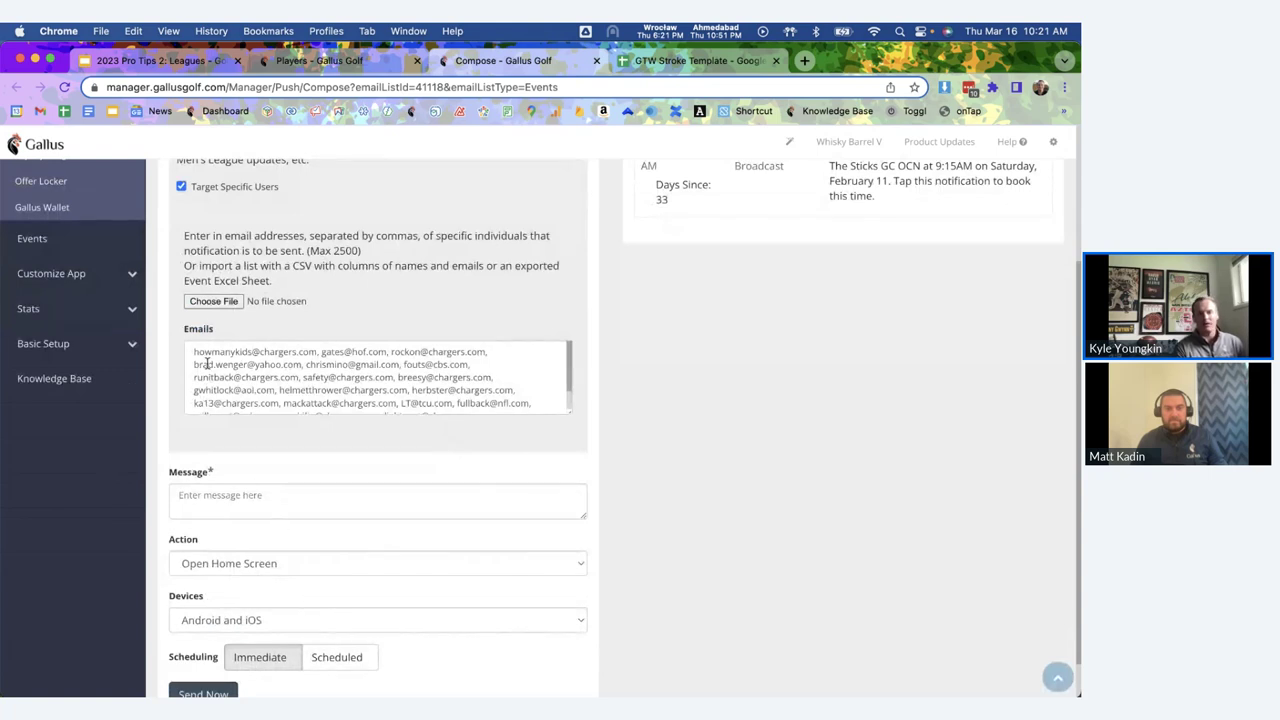
pyautogui.scroll(2, 205, 400)
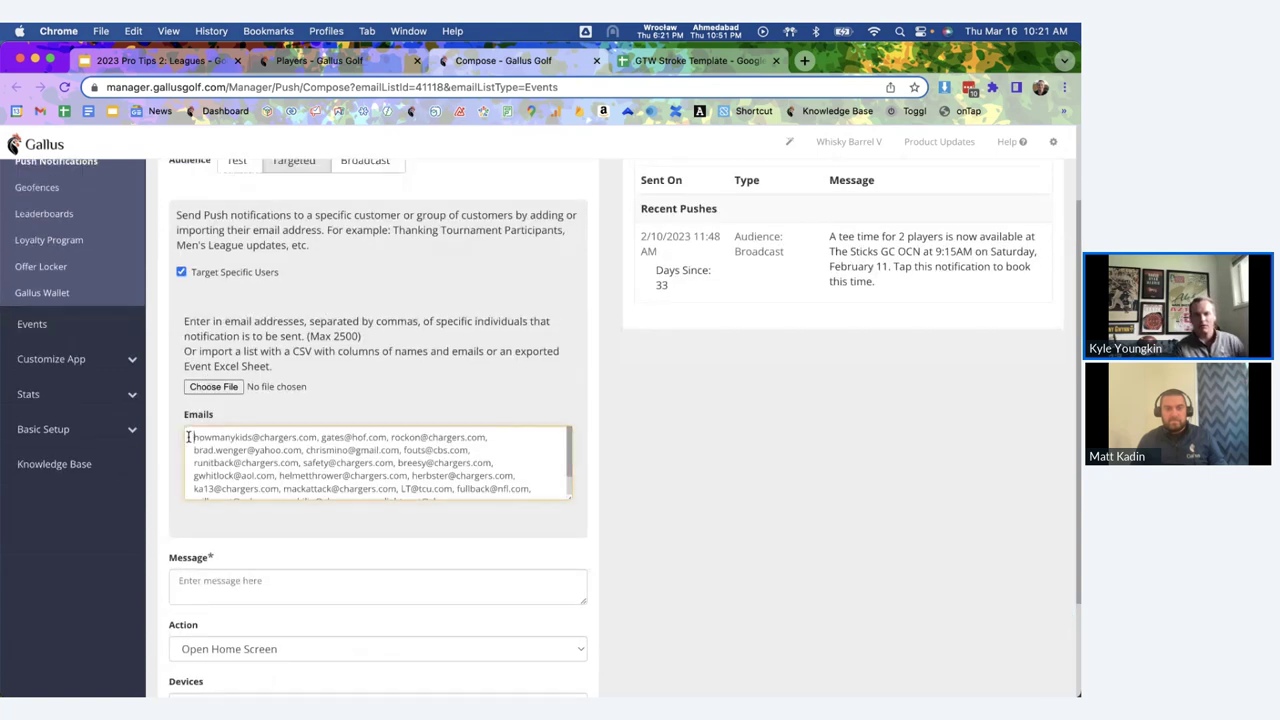
pyautogui.moveTo(194, 438); pyautogui.dragTo(423, 495)
pyautogui.click(375, 466)
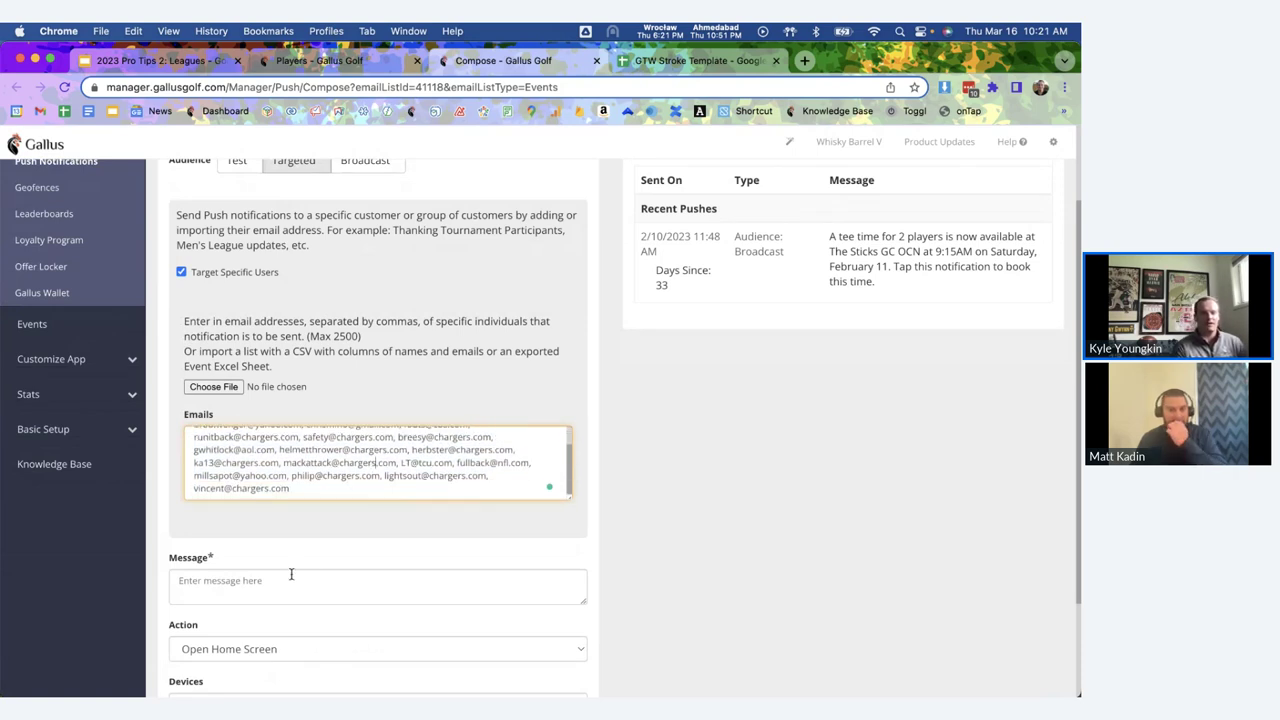
pyautogui.scroll(-2, 260, 570)
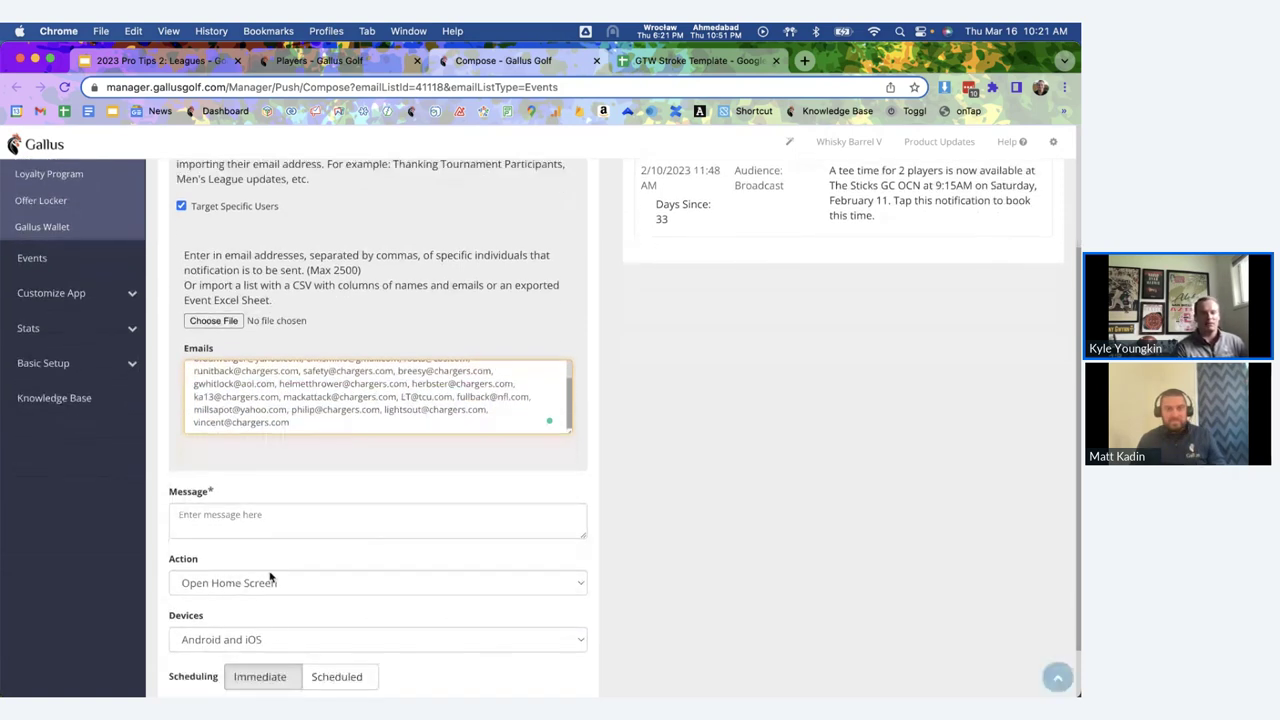
pyautogui.scroll(-2, 276, 630)
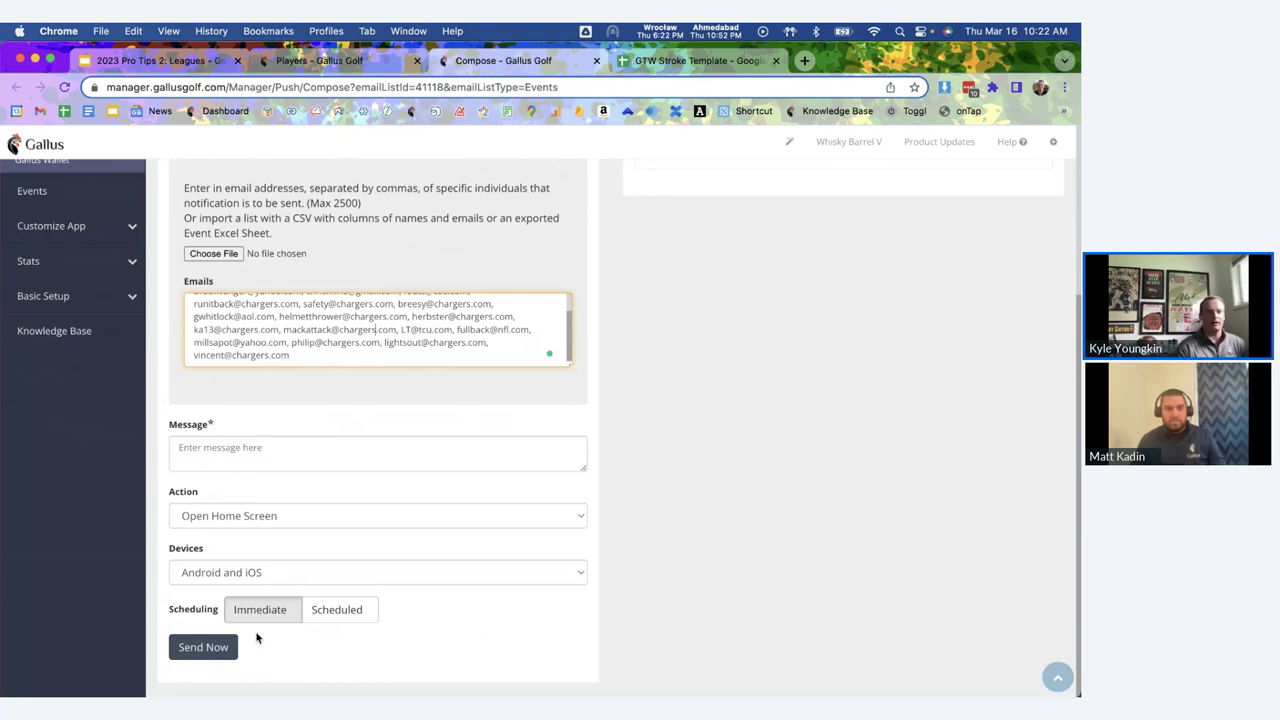
pyautogui.scroll(3, 250, 620)
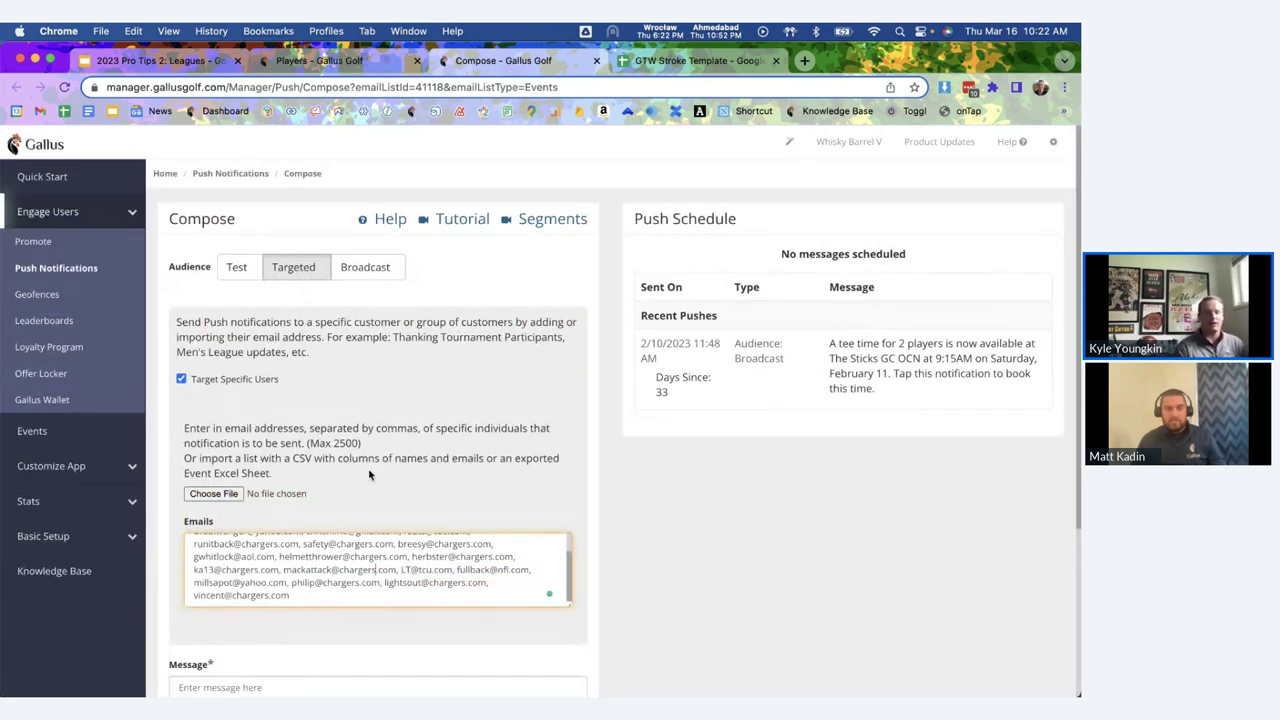
# Return to the Friday Night Glow Ball League dashboard and open its leaderboard management page, reloading it.
pyautogui.click(374, 70)
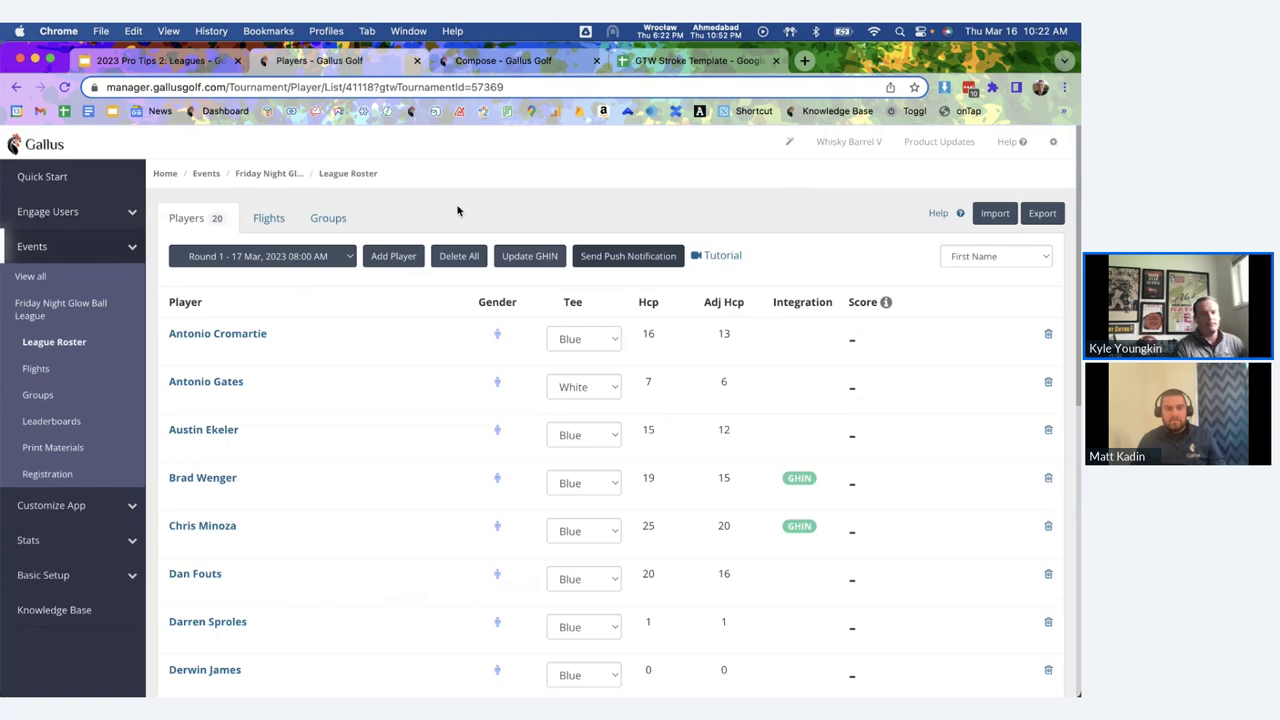
pyautogui.click(287, 173)
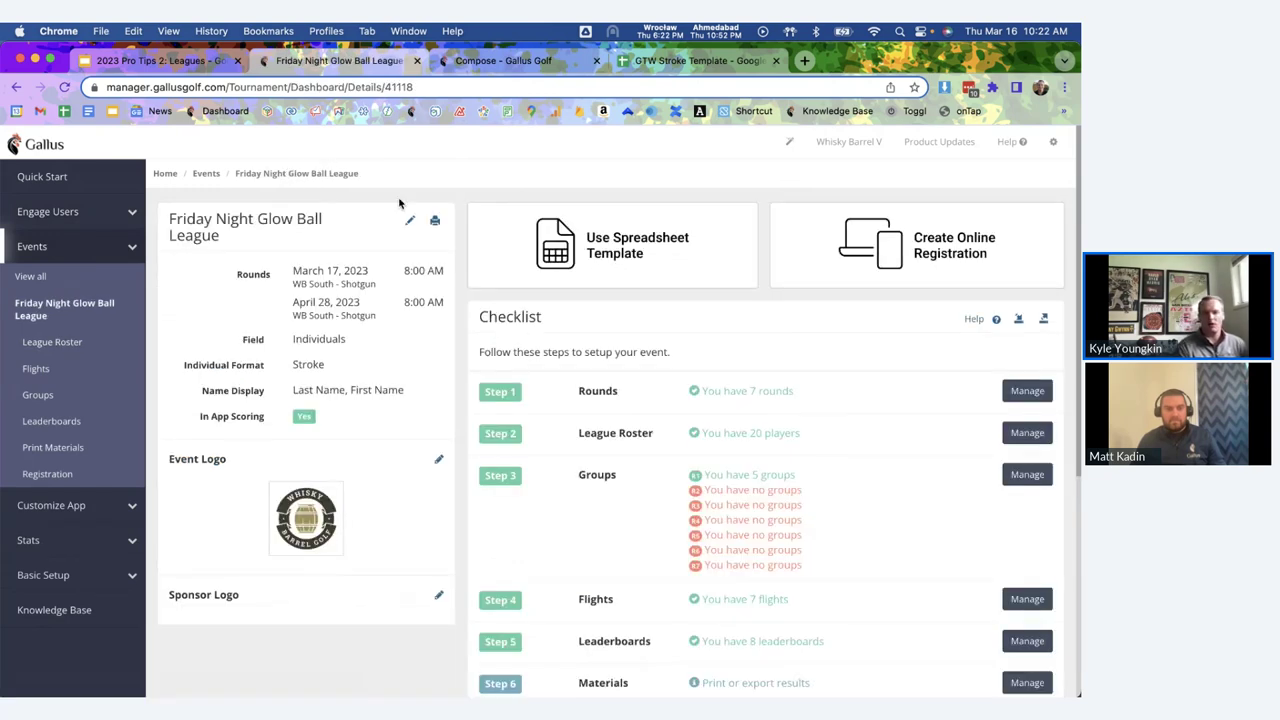
pyautogui.scroll(-3, 483, 563)
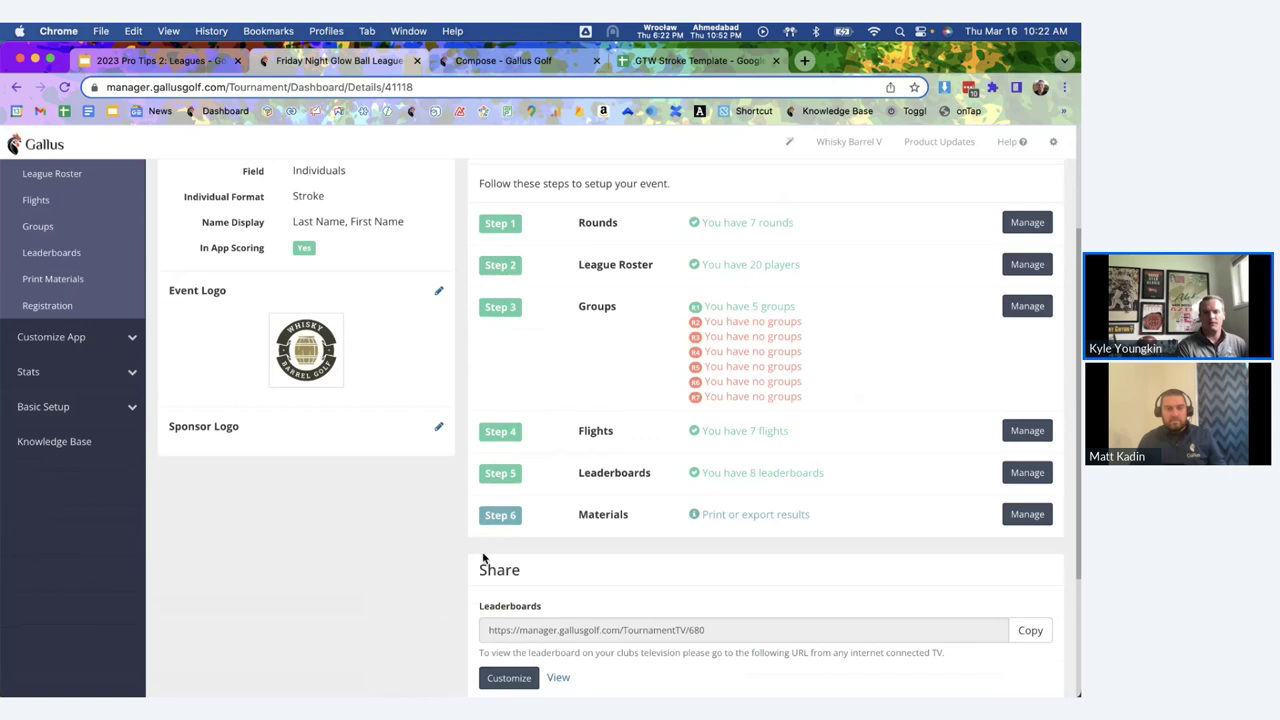
pyautogui.click(598, 478)
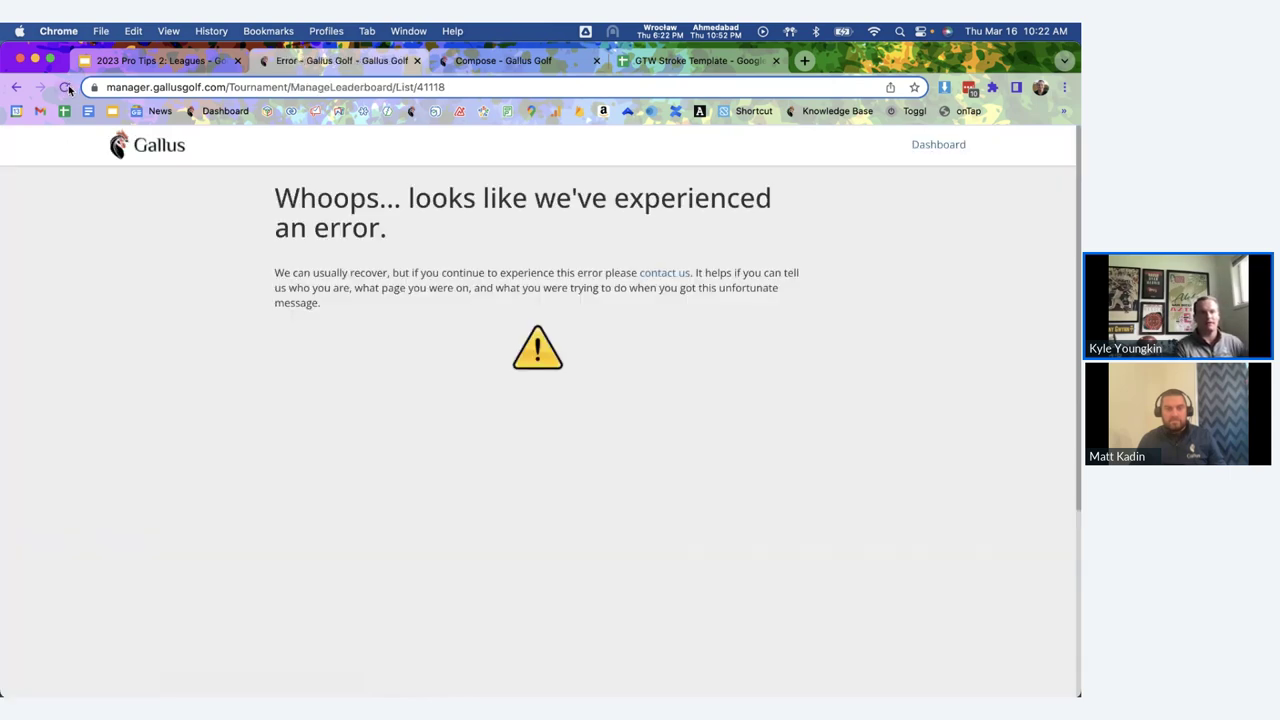
pyautogui.click(66, 88)
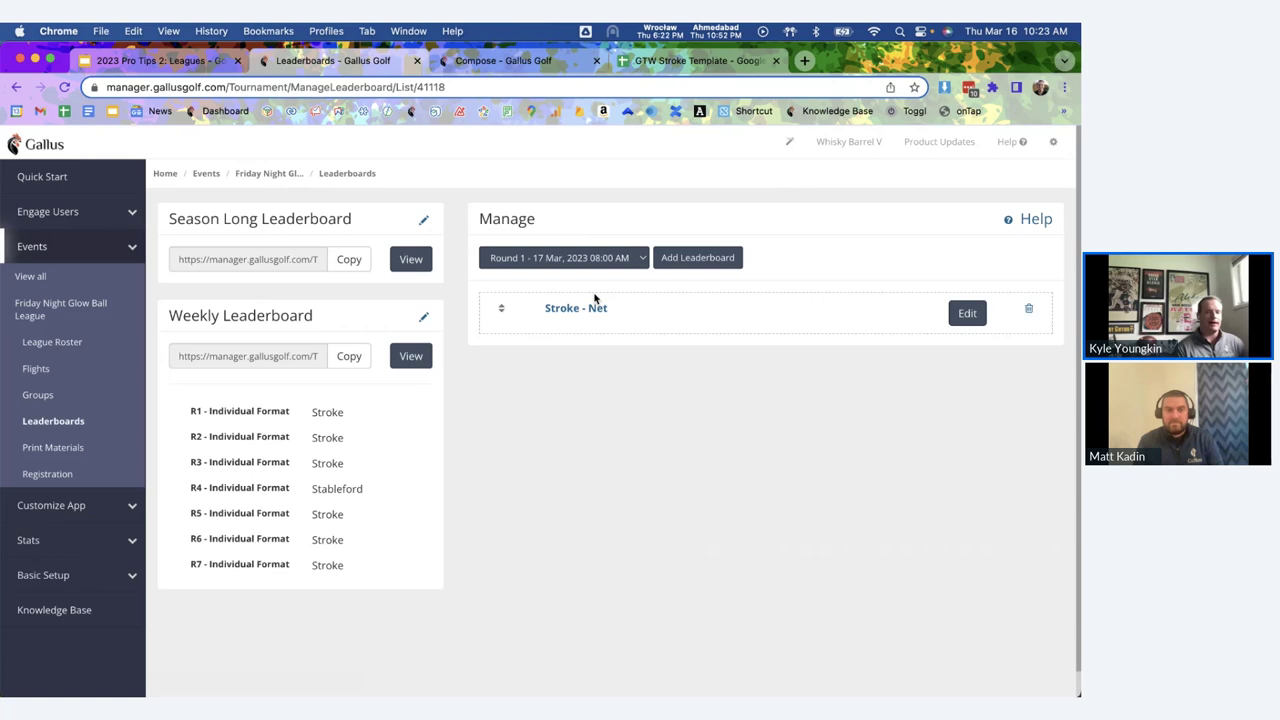
# Add a Skins by Hole - Gross @ Skins Flight leaderboard to Round 1 and check the selectable rounds.
pyautogui.click(685, 258)
pyautogui.click(647, 322)
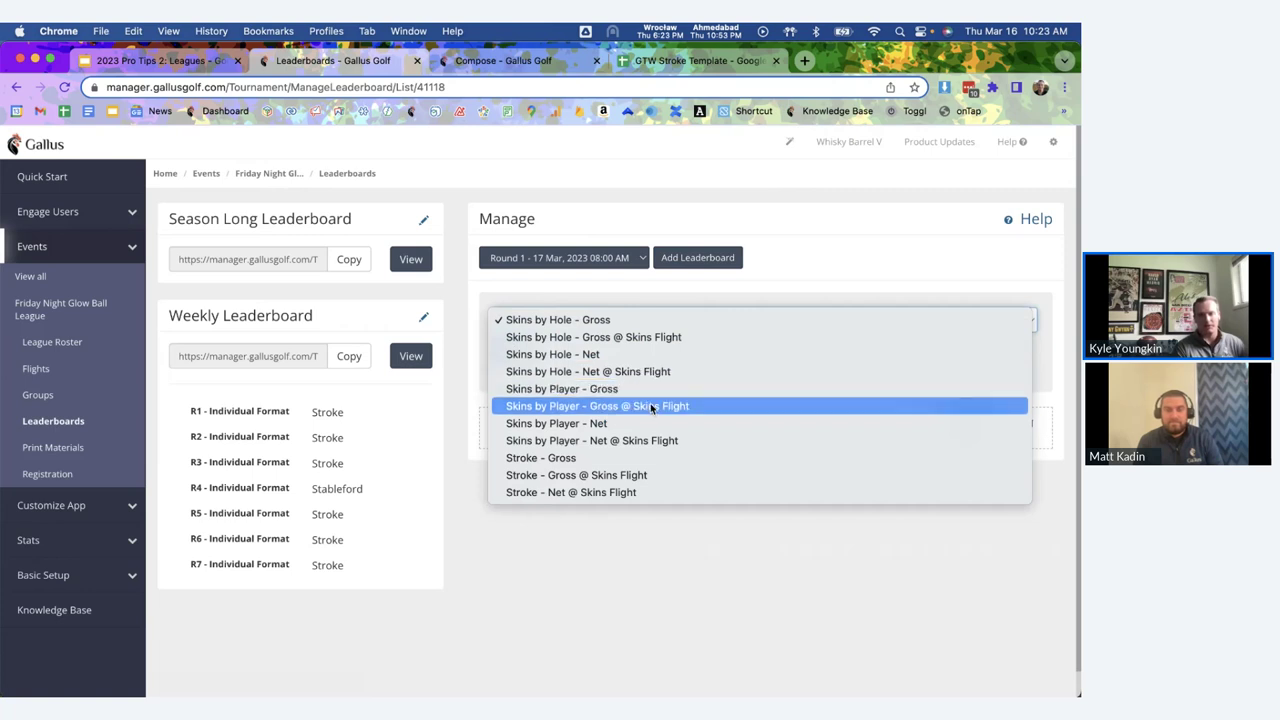
pyautogui.click(607, 233)
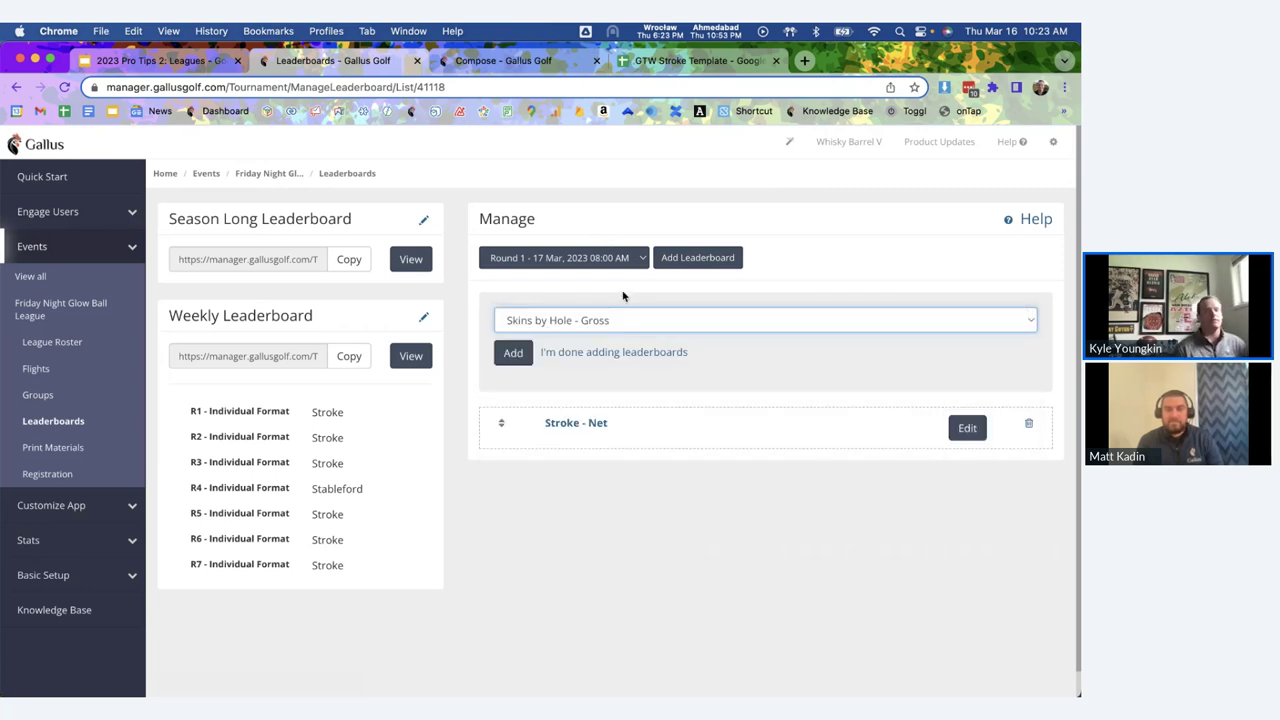
pyautogui.click(627, 333)
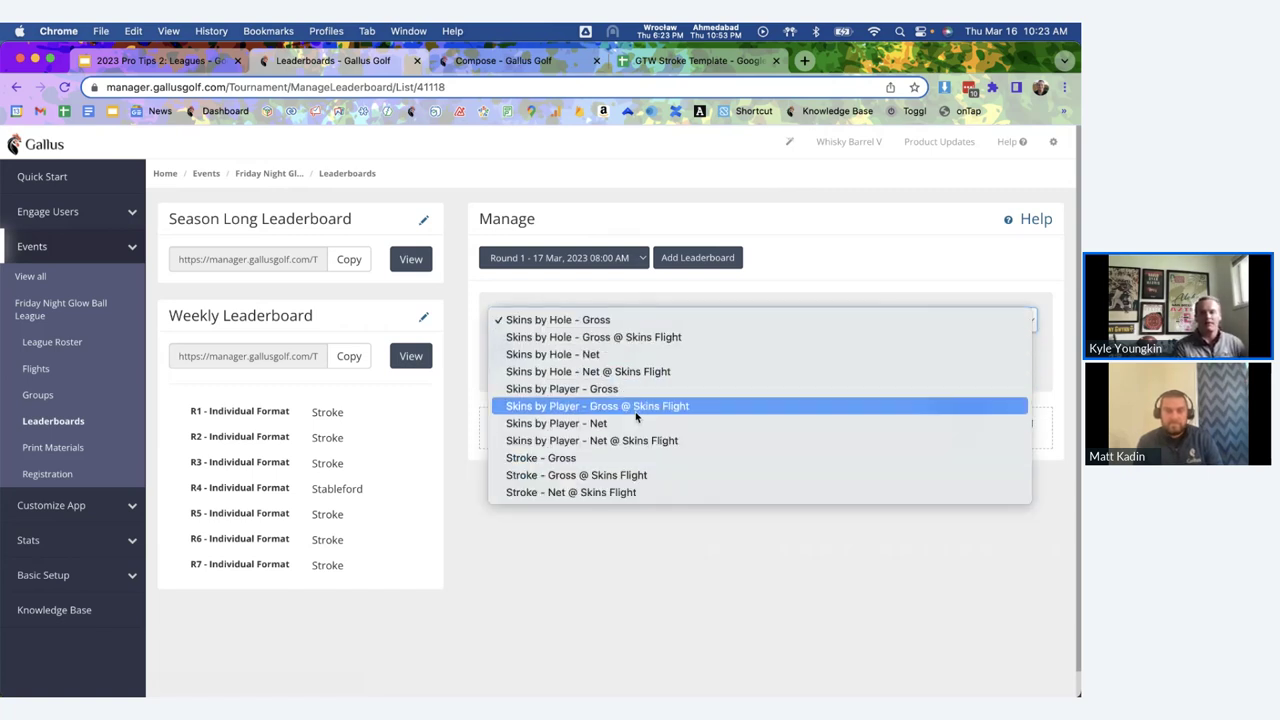
pyautogui.click(630, 338)
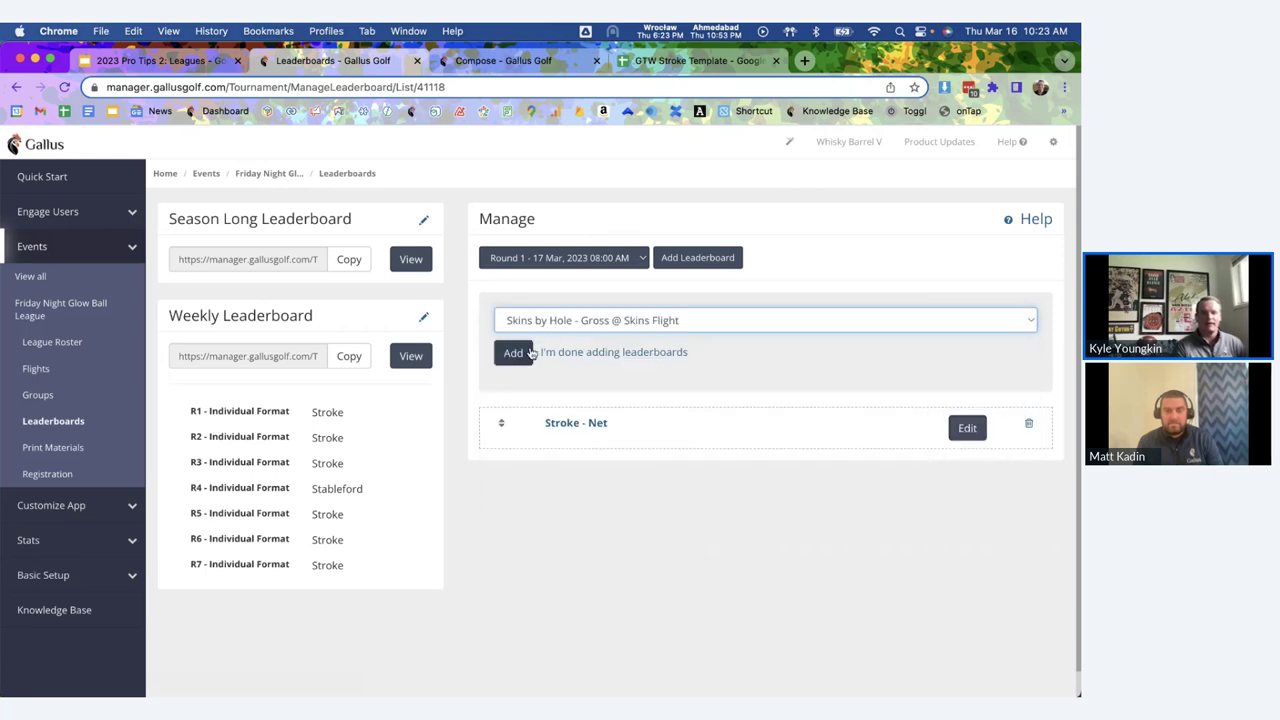
pyautogui.click(528, 352)
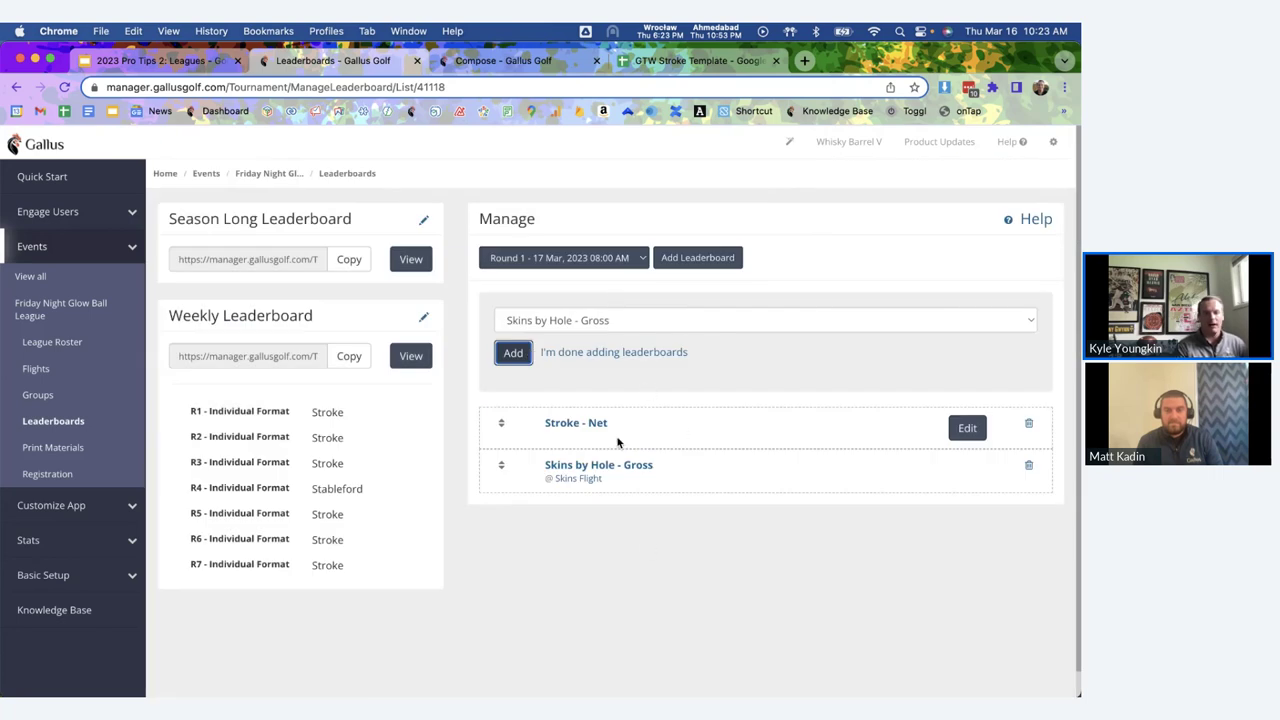
pyautogui.click(603, 262)
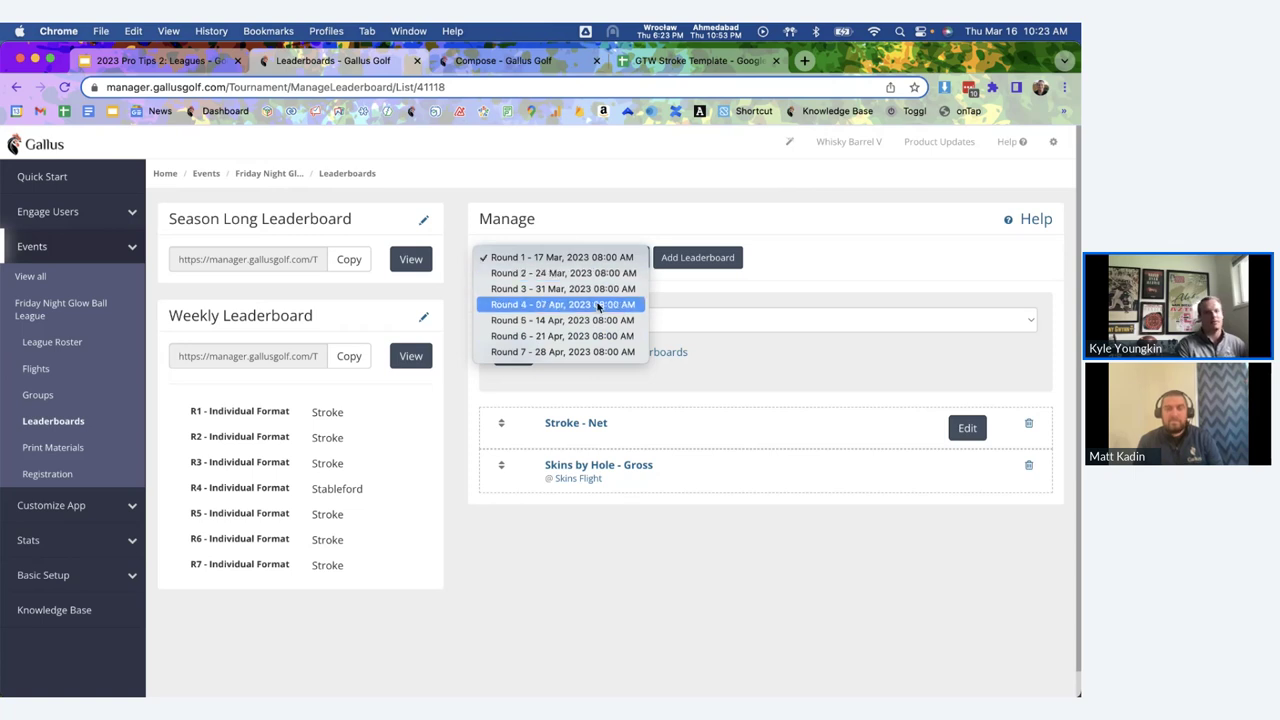
pyautogui.click(762, 332)
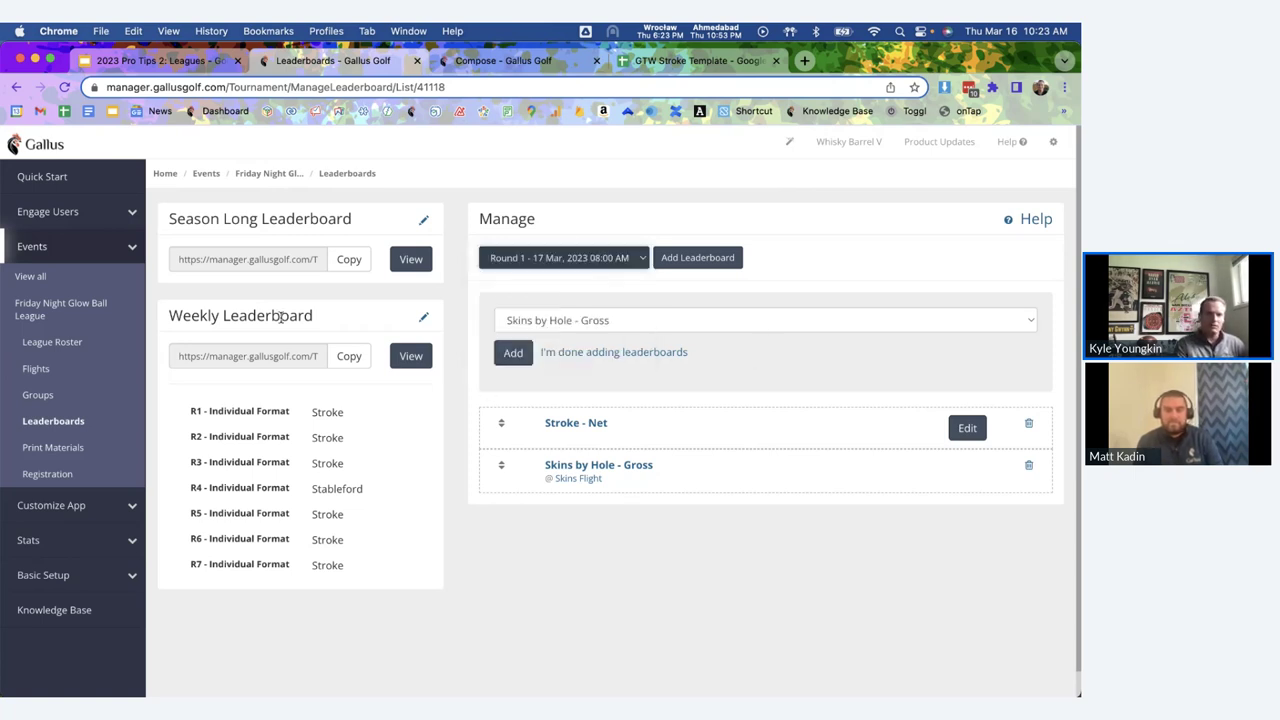
# View the weekly leaderboard and examine the Round 1 Stroke - Net standings and the third-ranked player's scorecard.
pyautogui.click(411, 357)
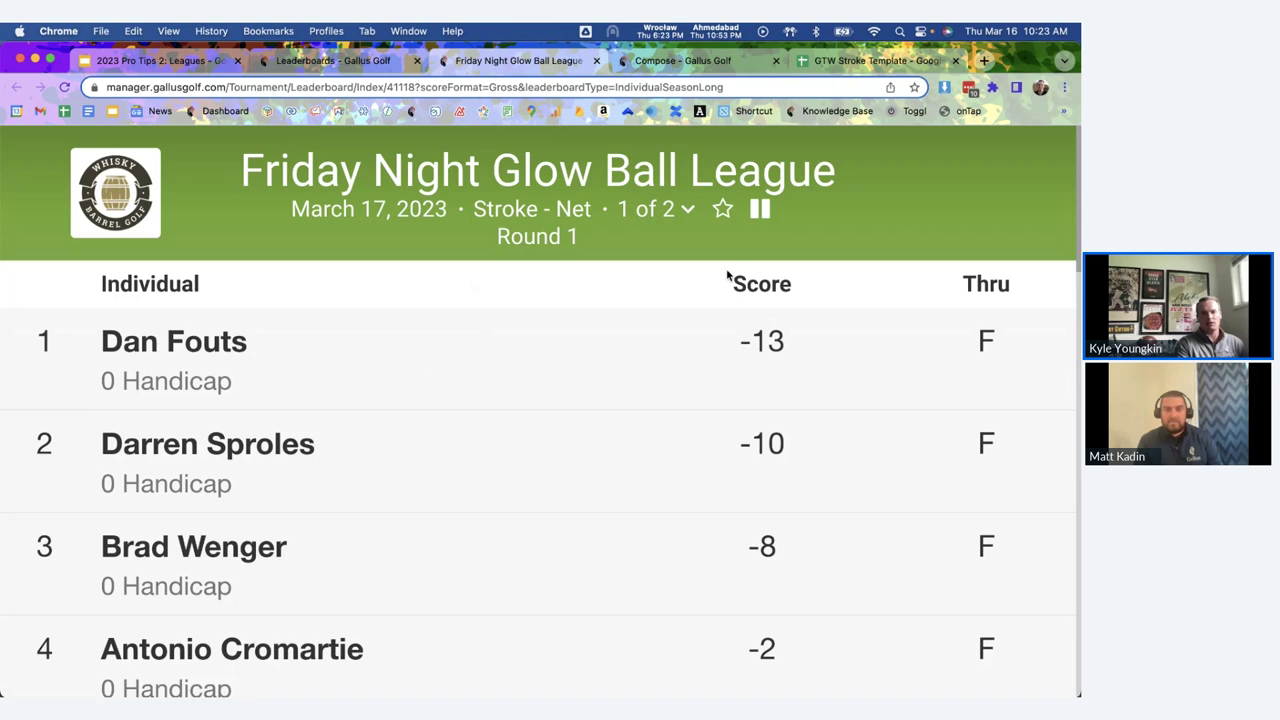
pyautogui.click(17, 87)
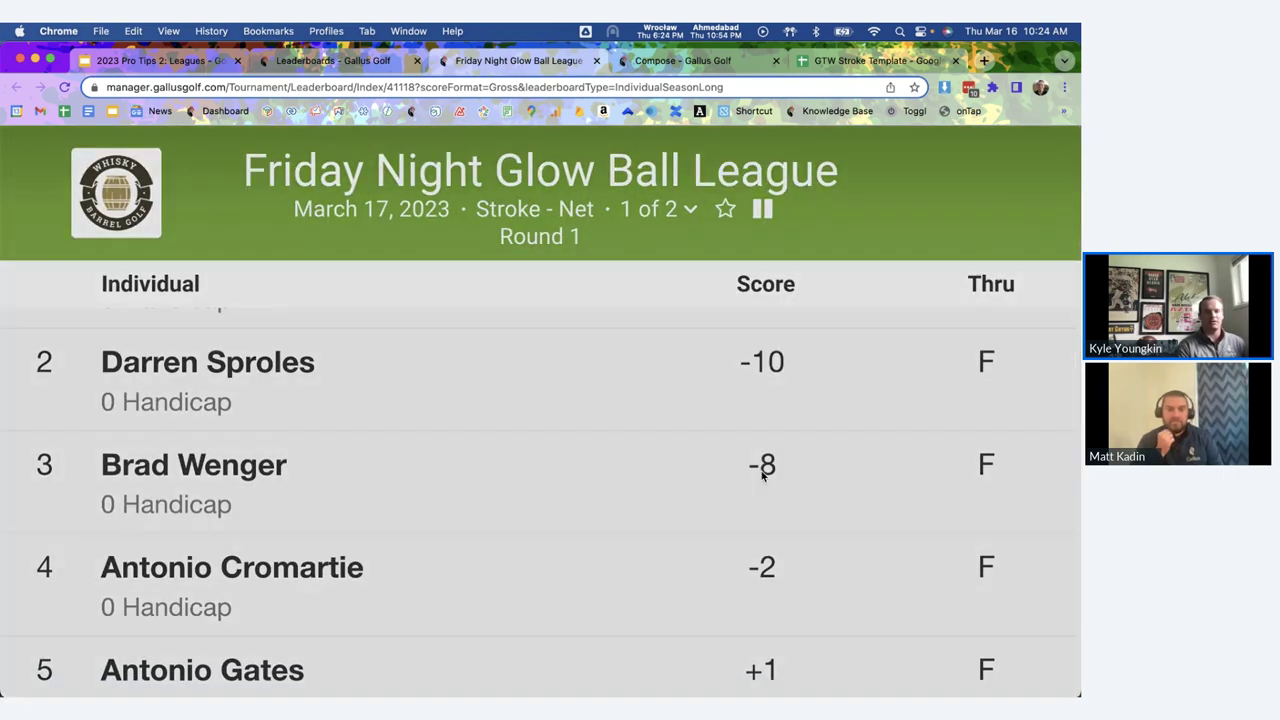
pyautogui.click(762, 475)
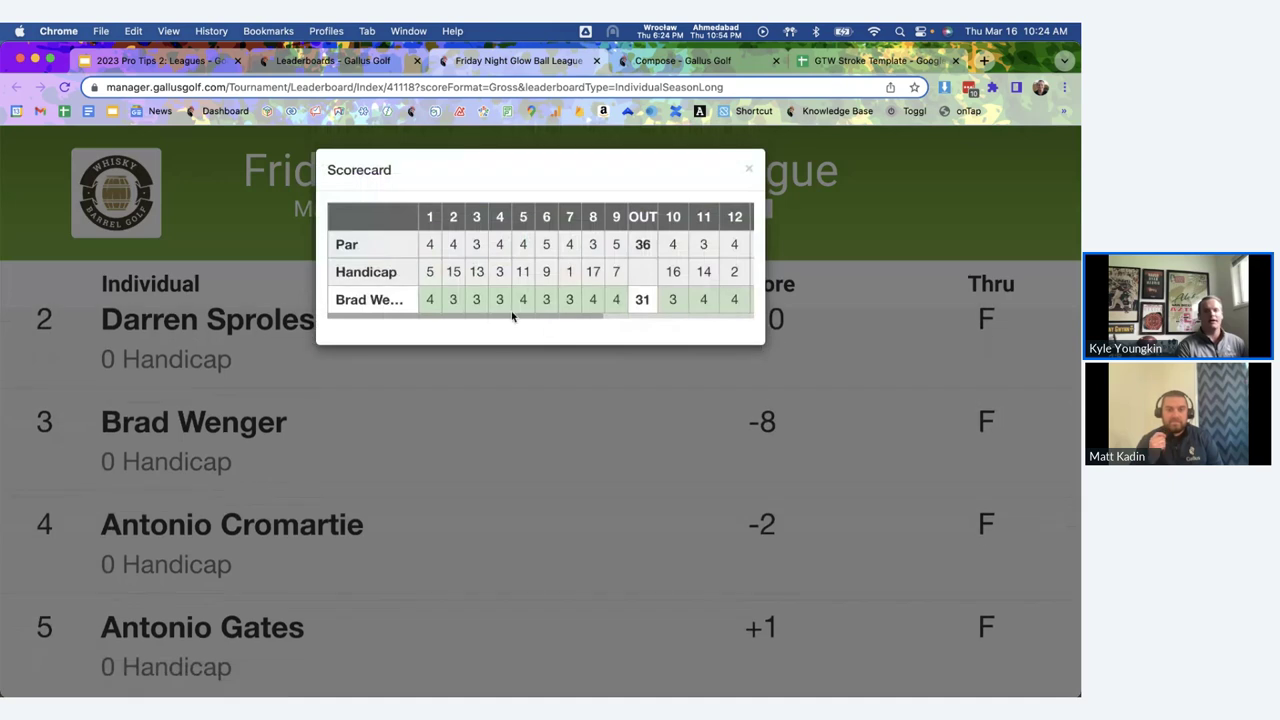
pyautogui.moveTo(509, 314)
pyautogui.mouseDown()
pyautogui.moveTo(663, 314)
pyautogui.moveTo(492, 307)
pyautogui.mouseUp()
pyautogui.click(483, 379)
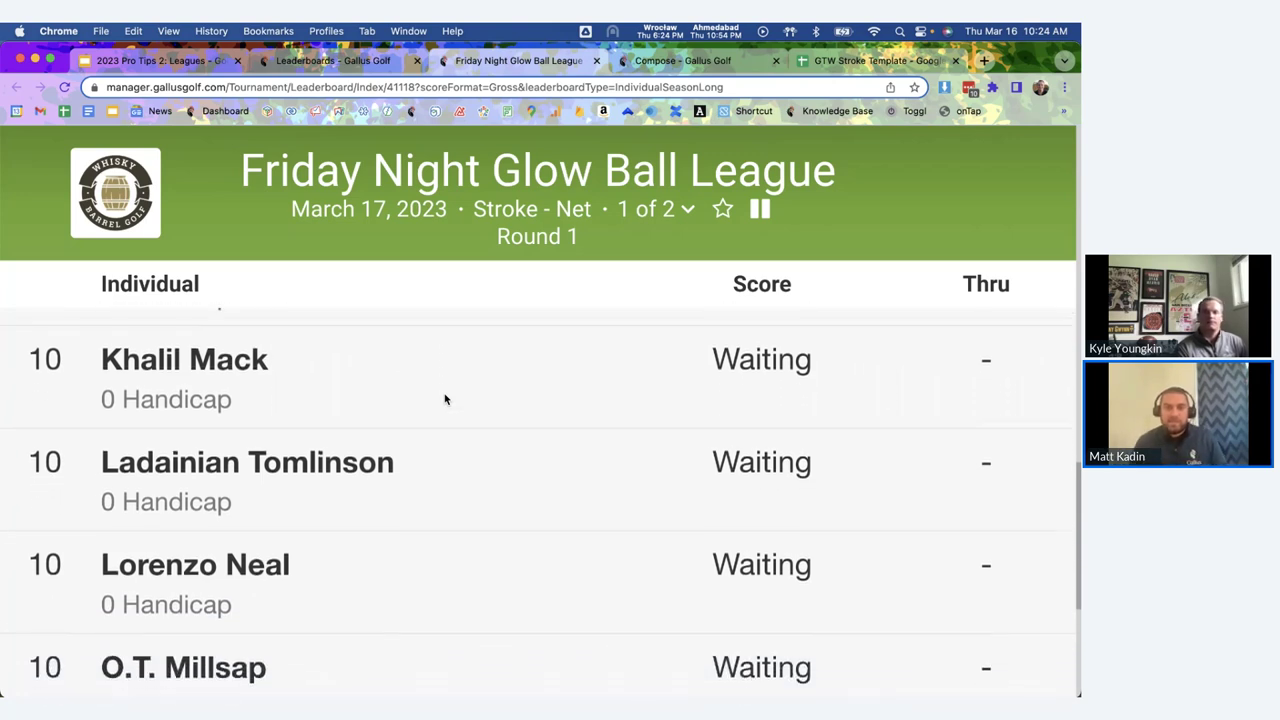
# Examine which weekly rounds the leaderboard can display, close the selection unchanged, and return to leaderboard management.
pyautogui.click(362, 228)
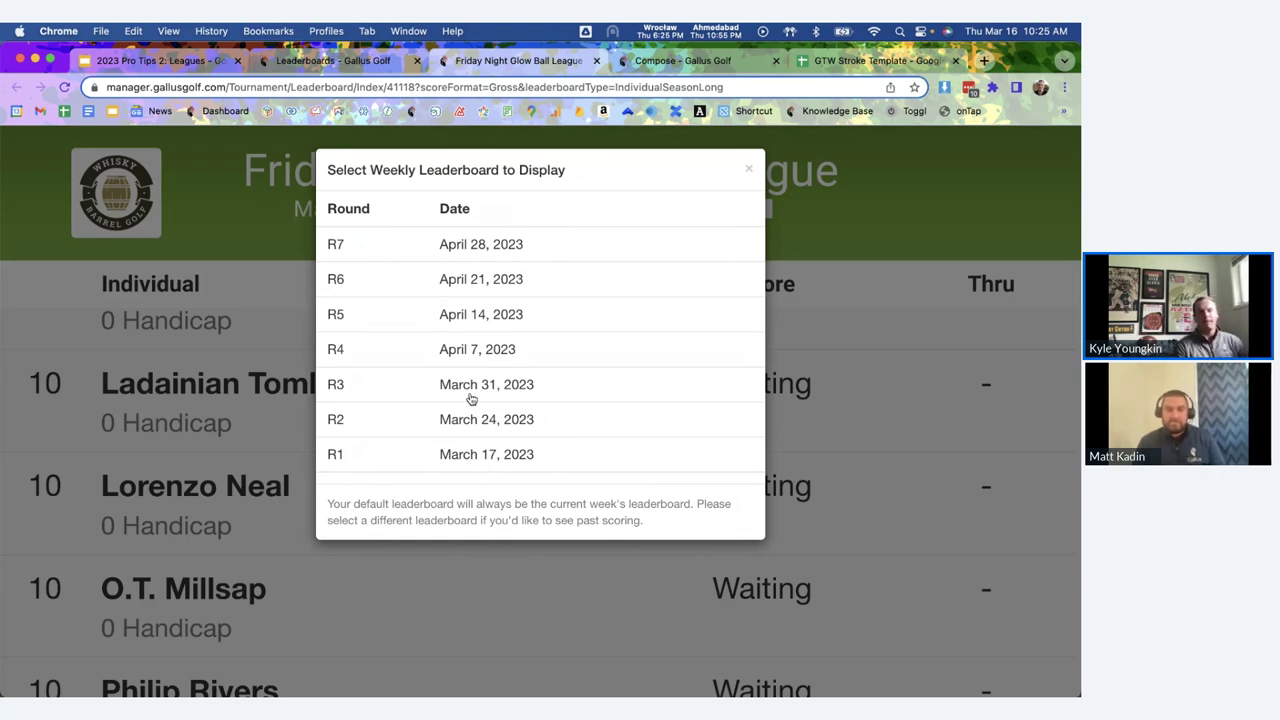
pyautogui.click(749, 172)
pyautogui.scroll(-1, 540, 400)
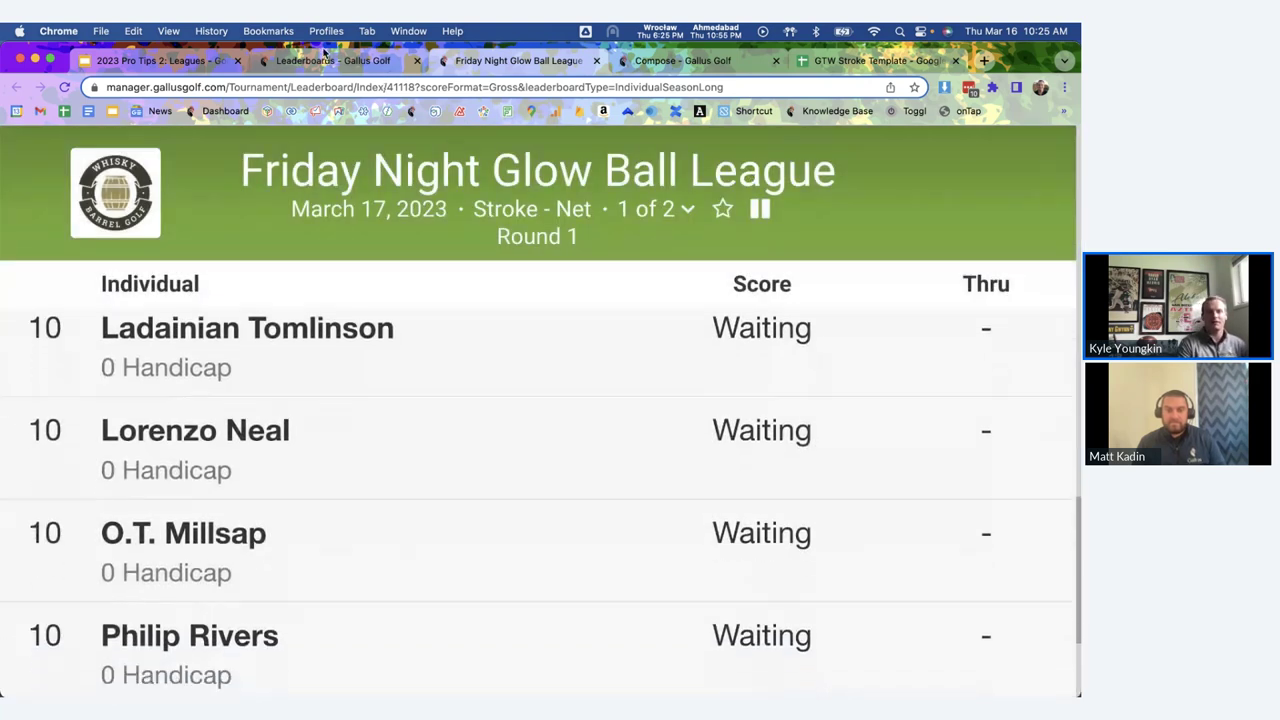
pyautogui.click(324, 56)
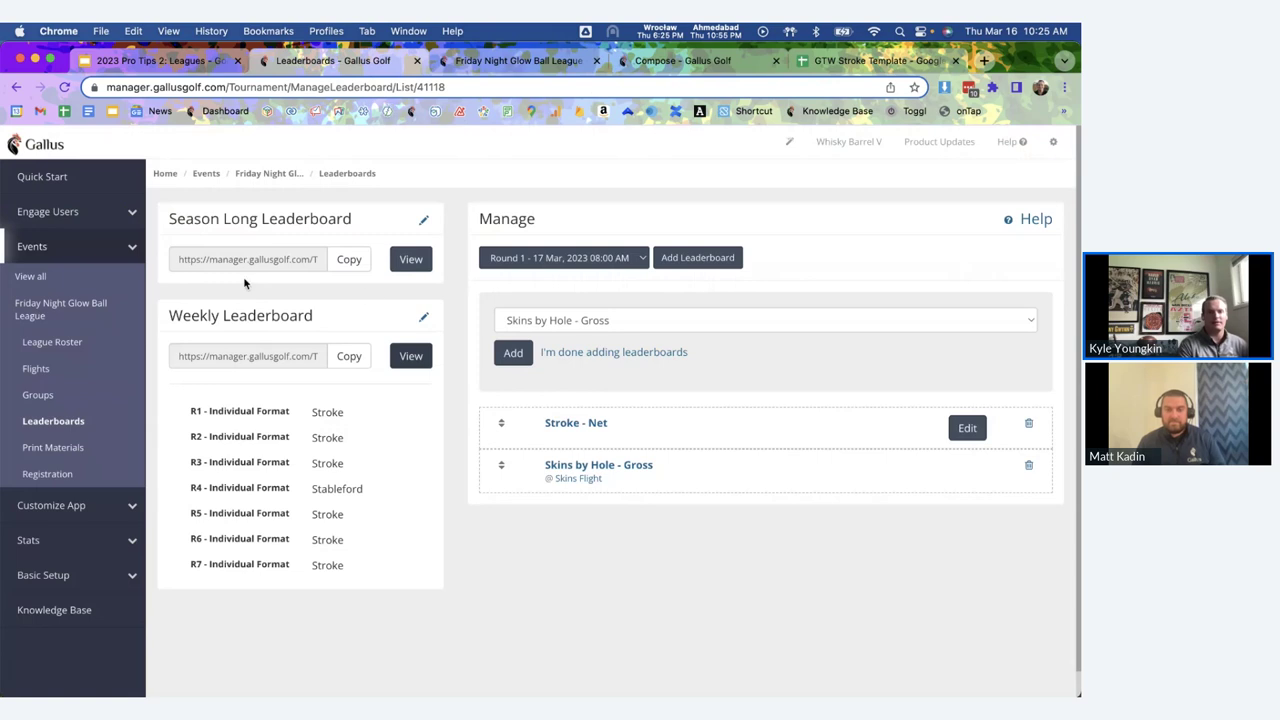
pyautogui.click(346, 256)
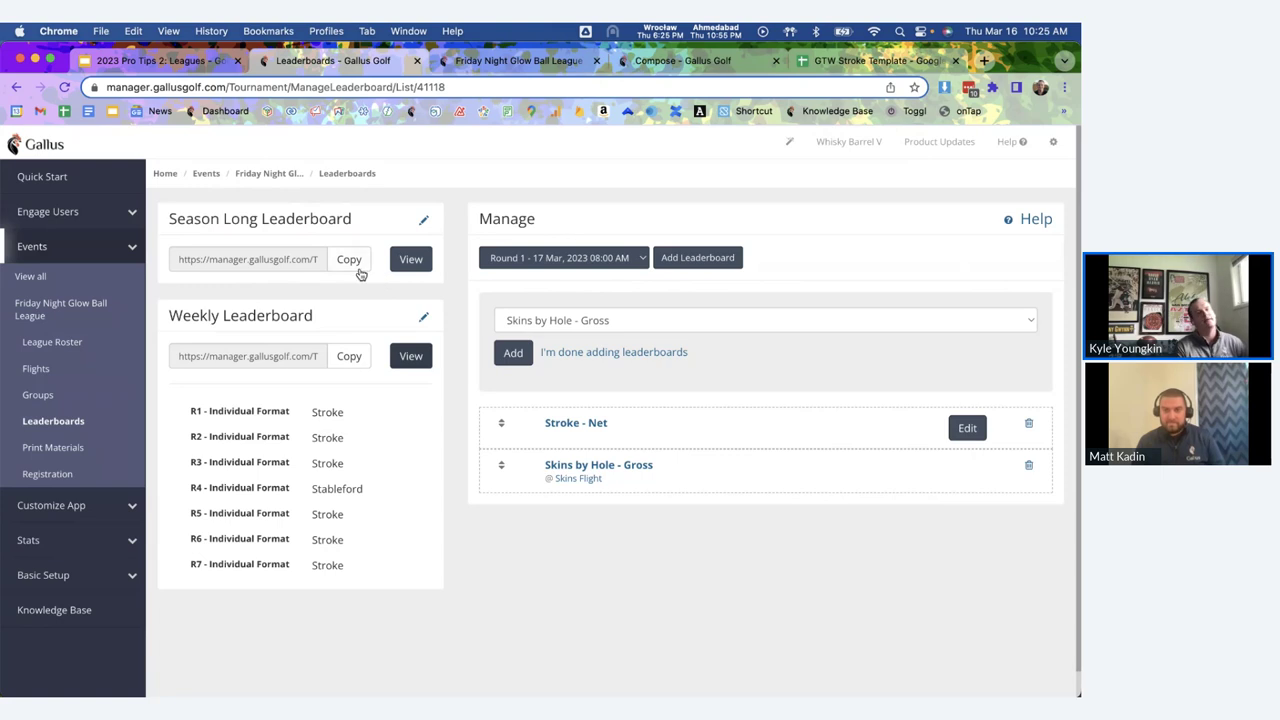
# Switch to the Google Slides deck, present the Season Leaderboards slide with its standings and weekly points, and exit the slideshow.
pyautogui.click(165, 60)
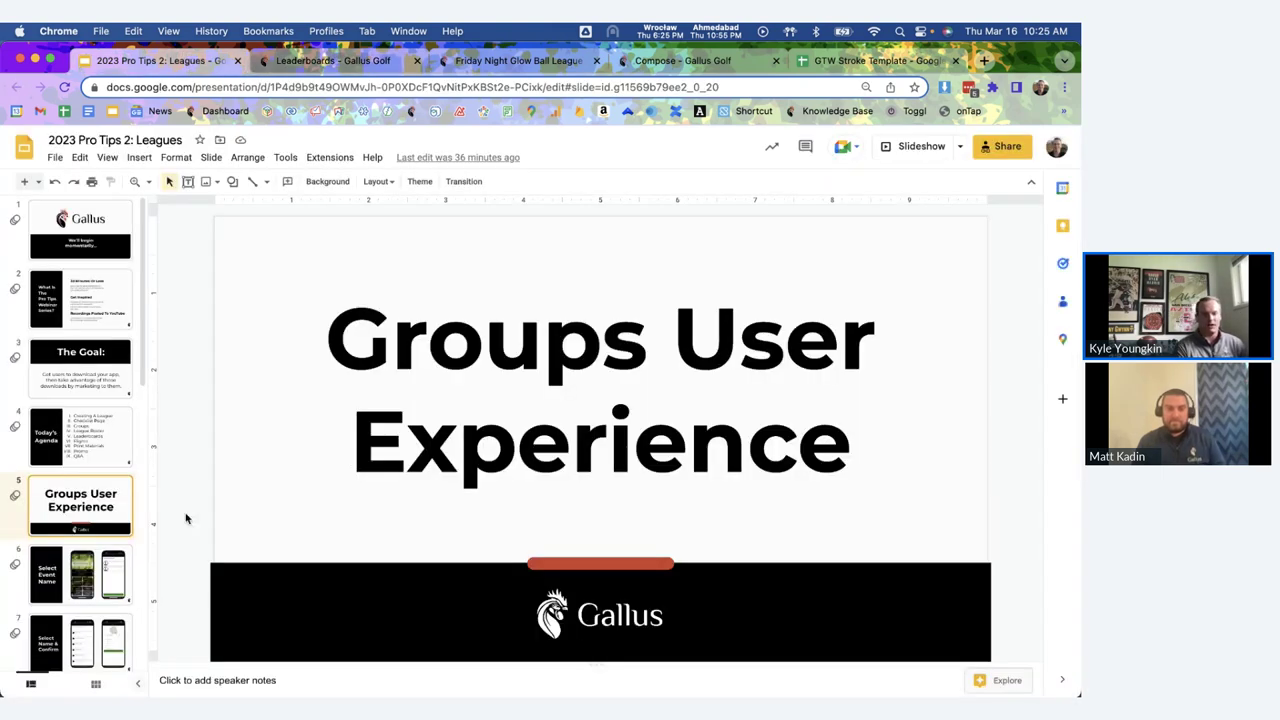
pyautogui.scroll(-10, 78, 540)
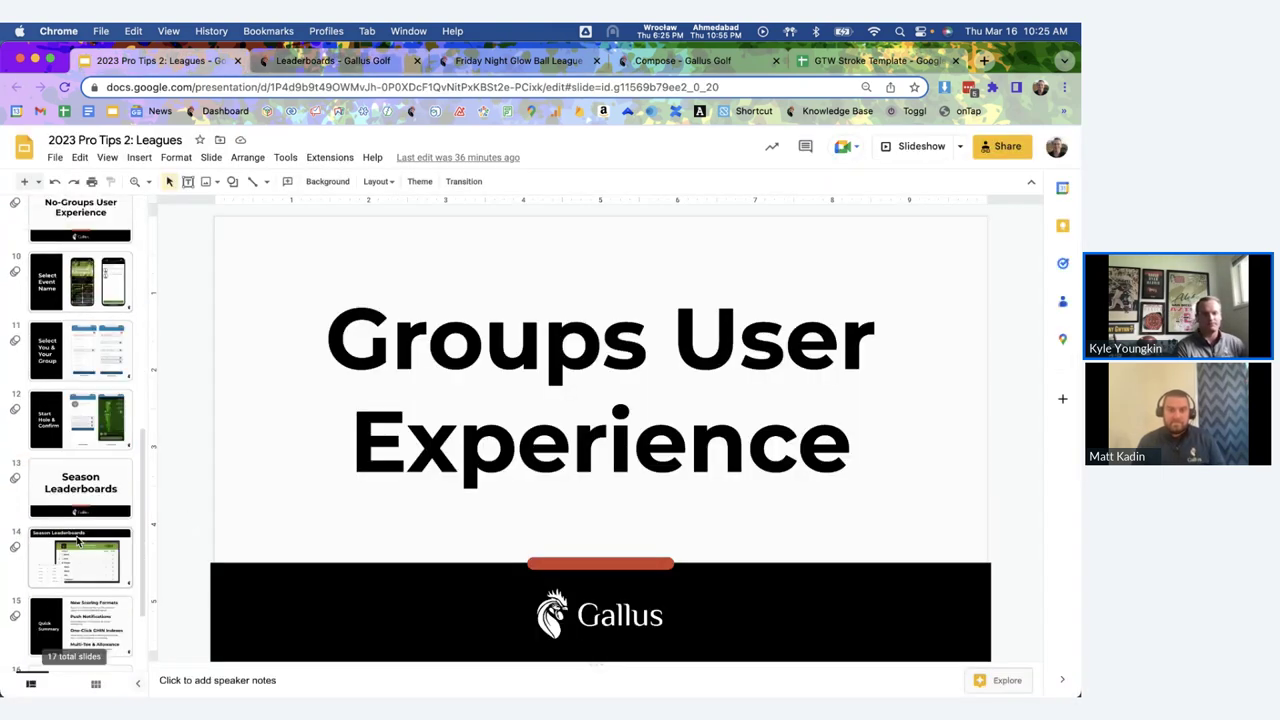
pyautogui.click(78, 540)
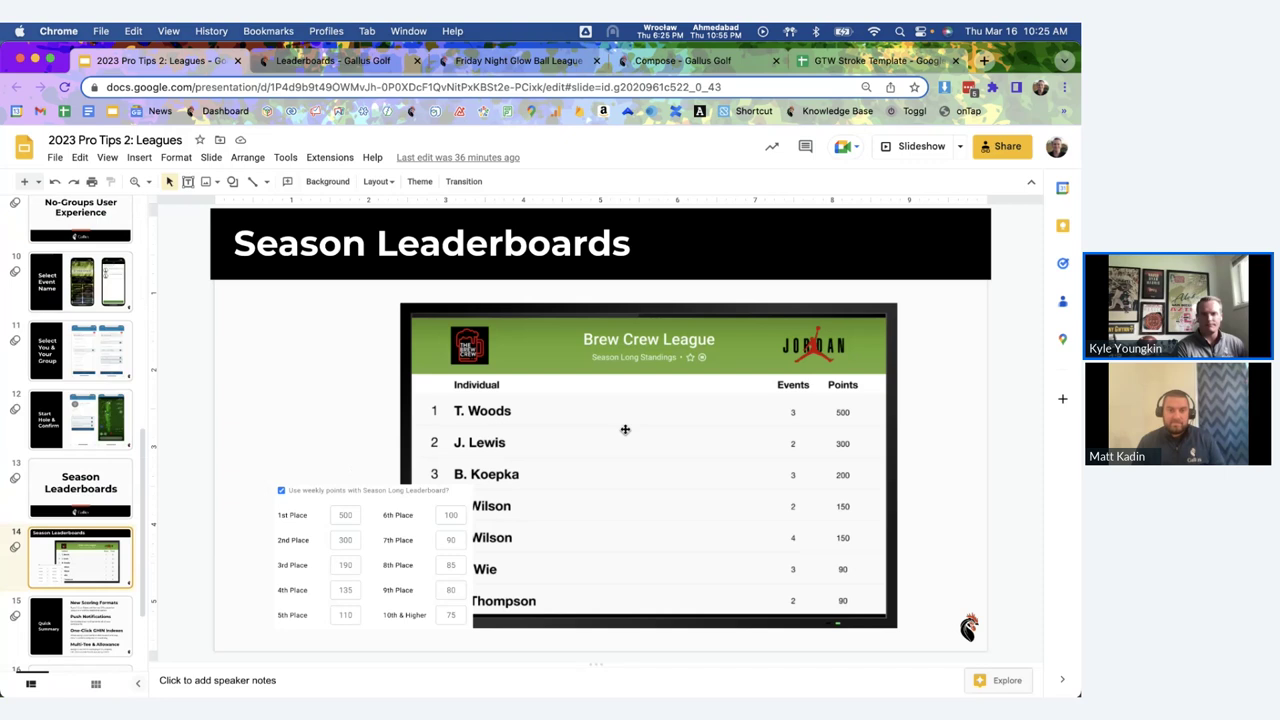
pyautogui.click(909, 153)
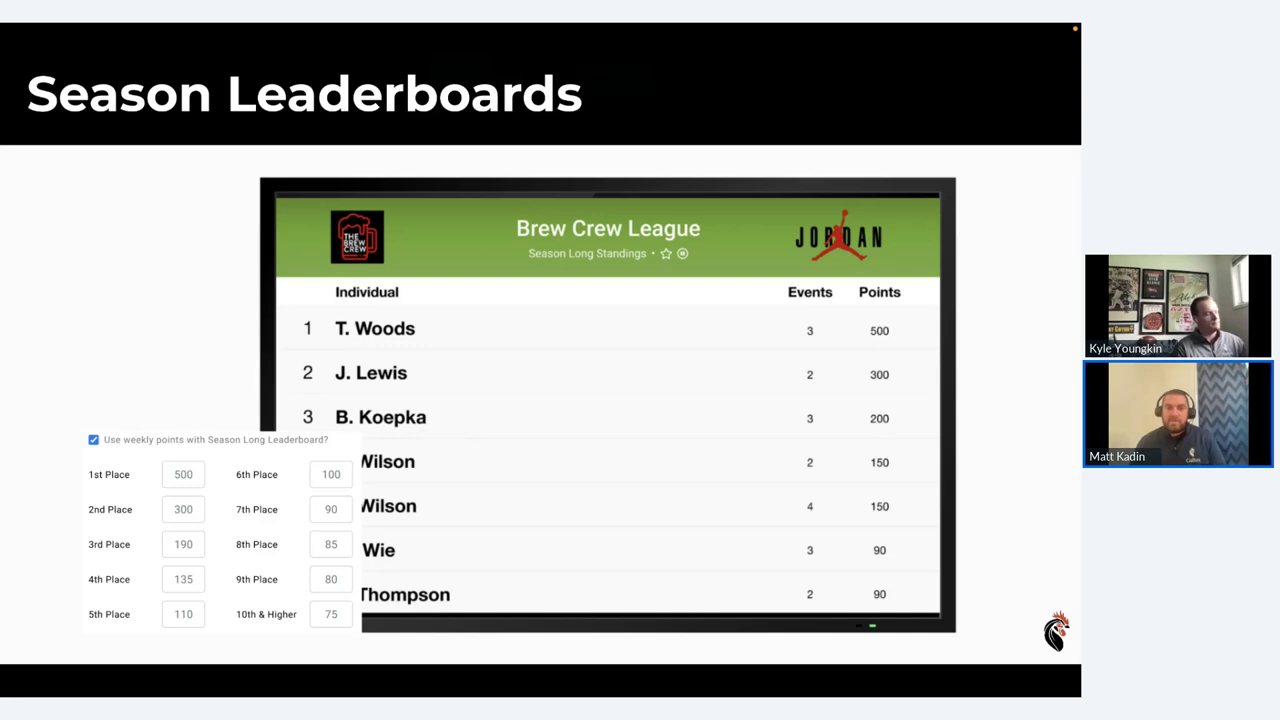
pyautogui.press('Escape')
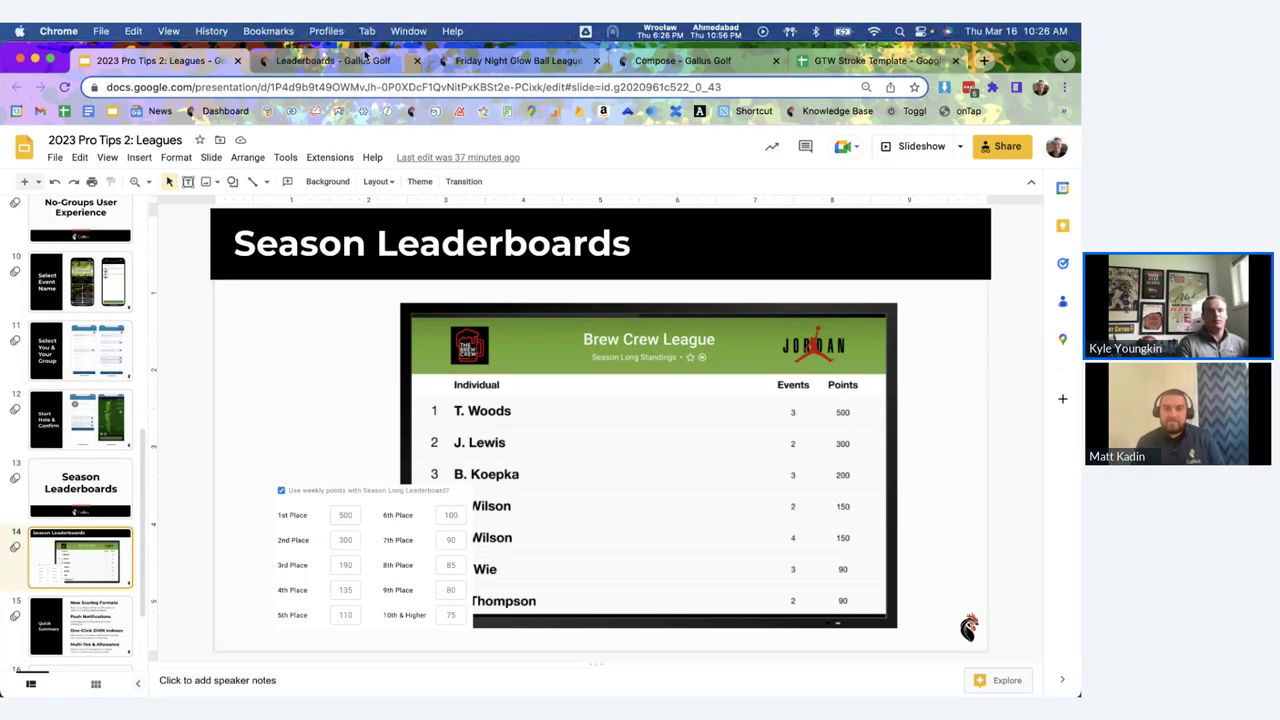
# Return to Gallus leaderboard management, add a Stroke - Gross leaderboard to Round 1, and place Stroke - Net above it.
pyautogui.click(335, 60)
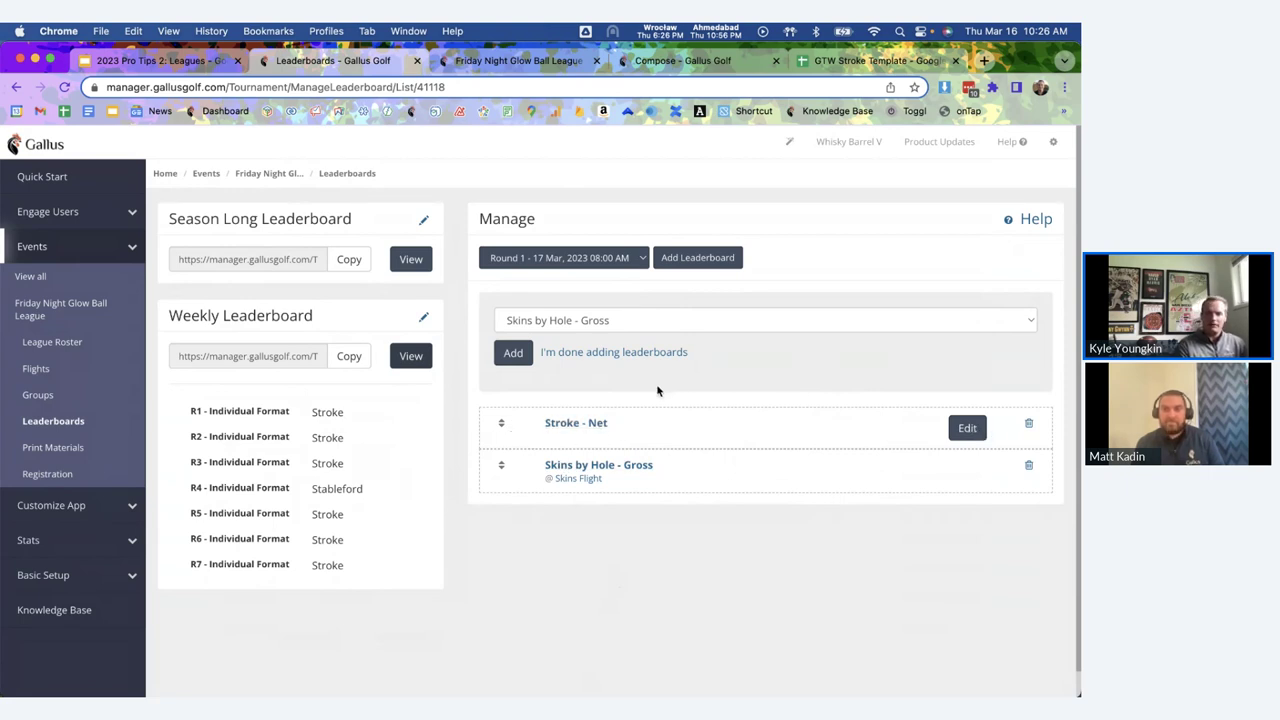
pyautogui.click(601, 328)
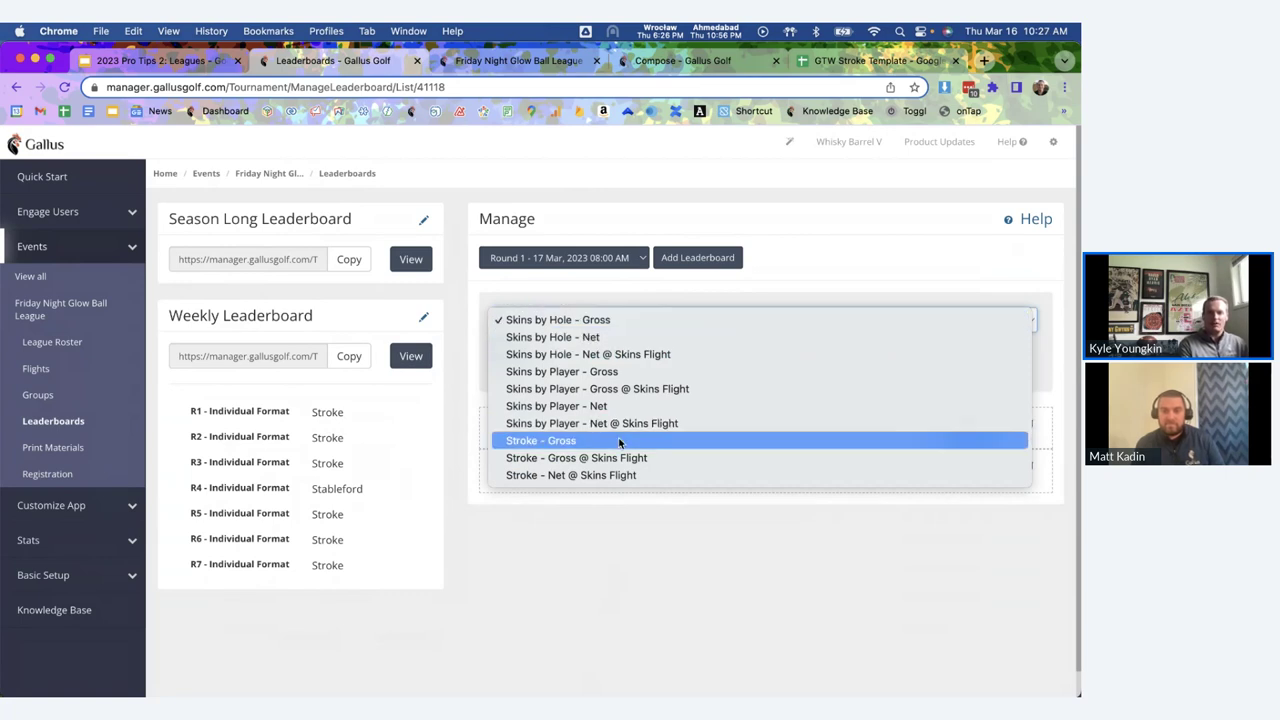
pyautogui.click(545, 440)
pyautogui.click(521, 352)
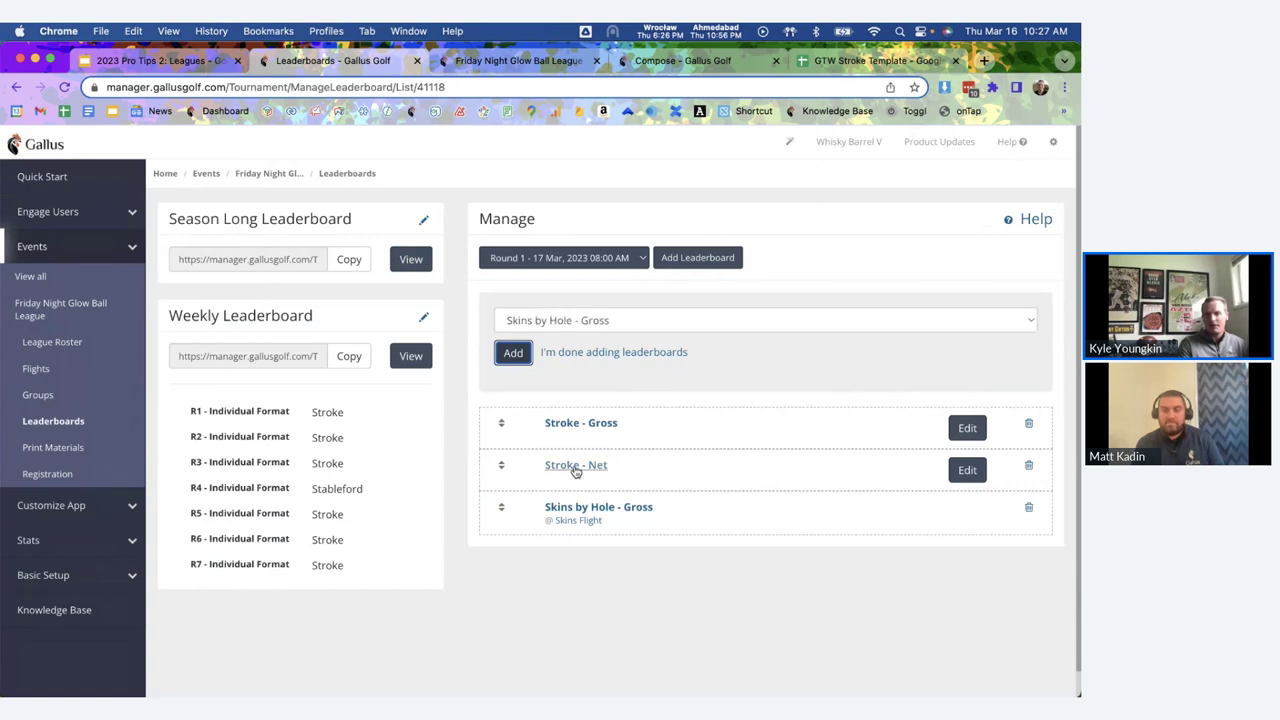
pyautogui.moveTo(502, 464)
pyautogui.mouseDown()
pyautogui.moveTo(520, 431)
pyautogui.moveTo(510, 421)
pyautogui.mouseUp()
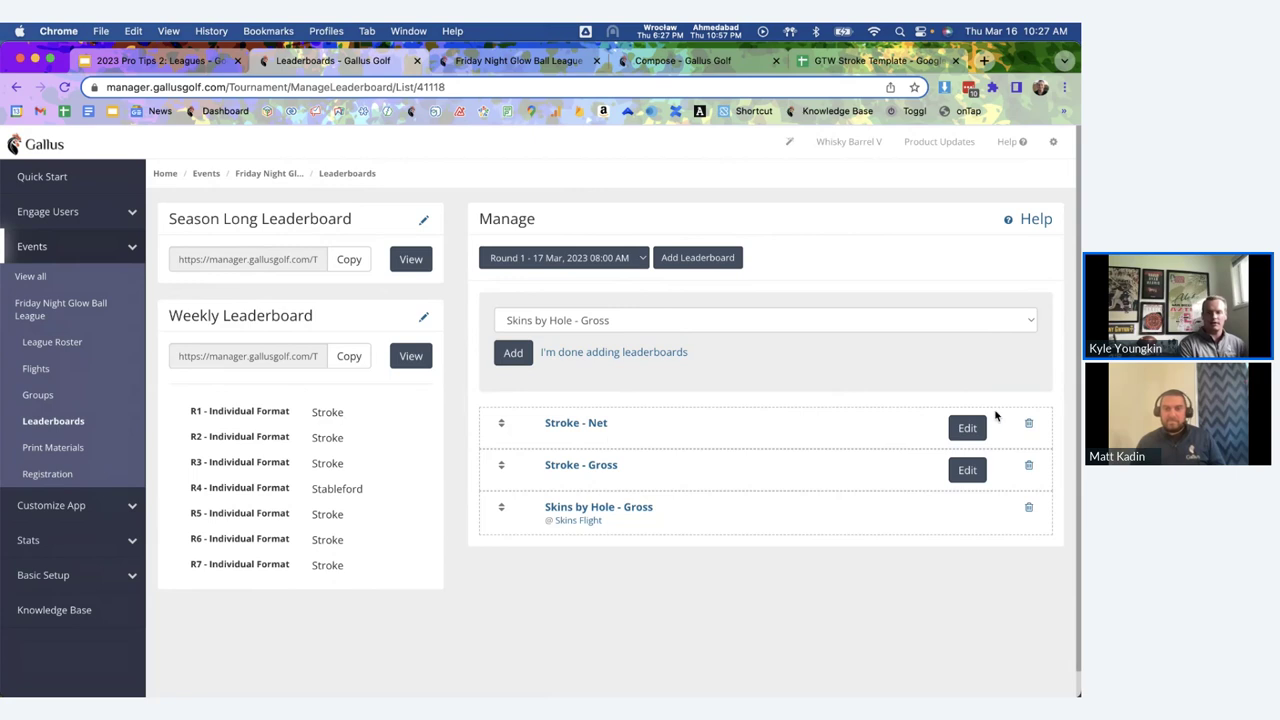
# Open the Round 1 Stroke - Net leaderboard for editing and examine its player rankings, totals and reordering options.
pyautogui.click(967, 428)
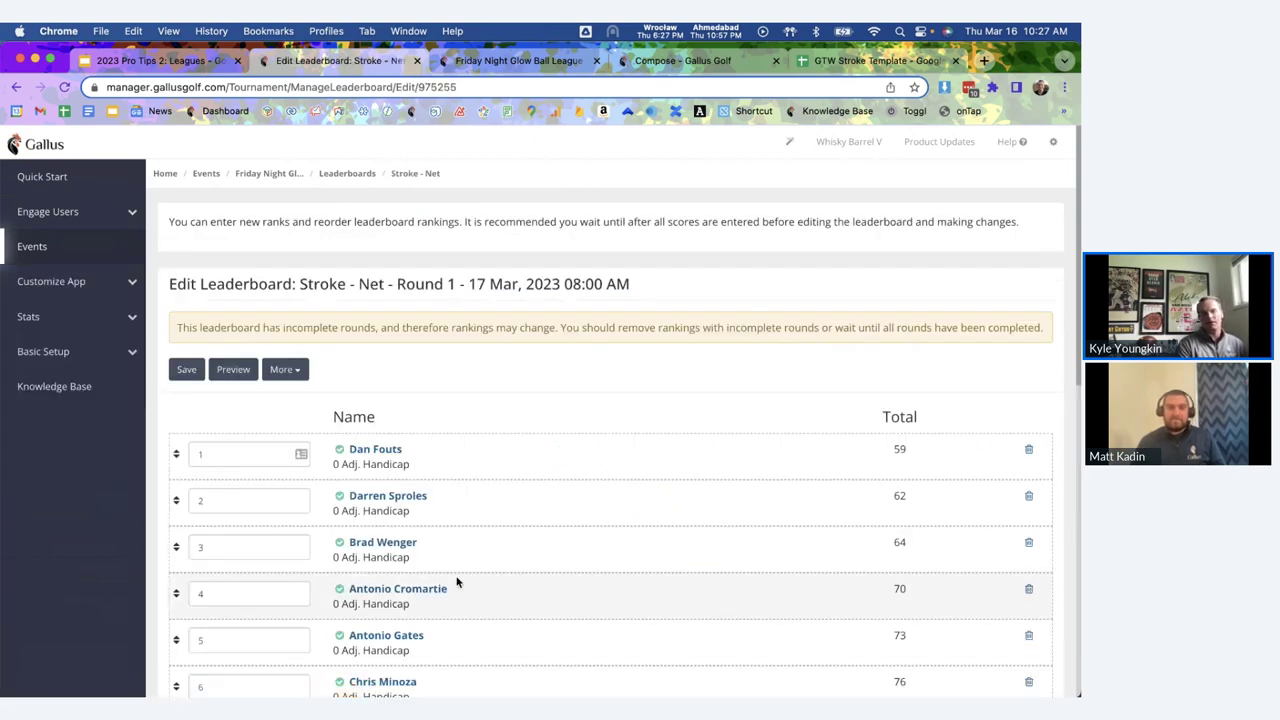
pyautogui.scroll(-5, 314, 554)
pyautogui.scroll(4, 283, 473)
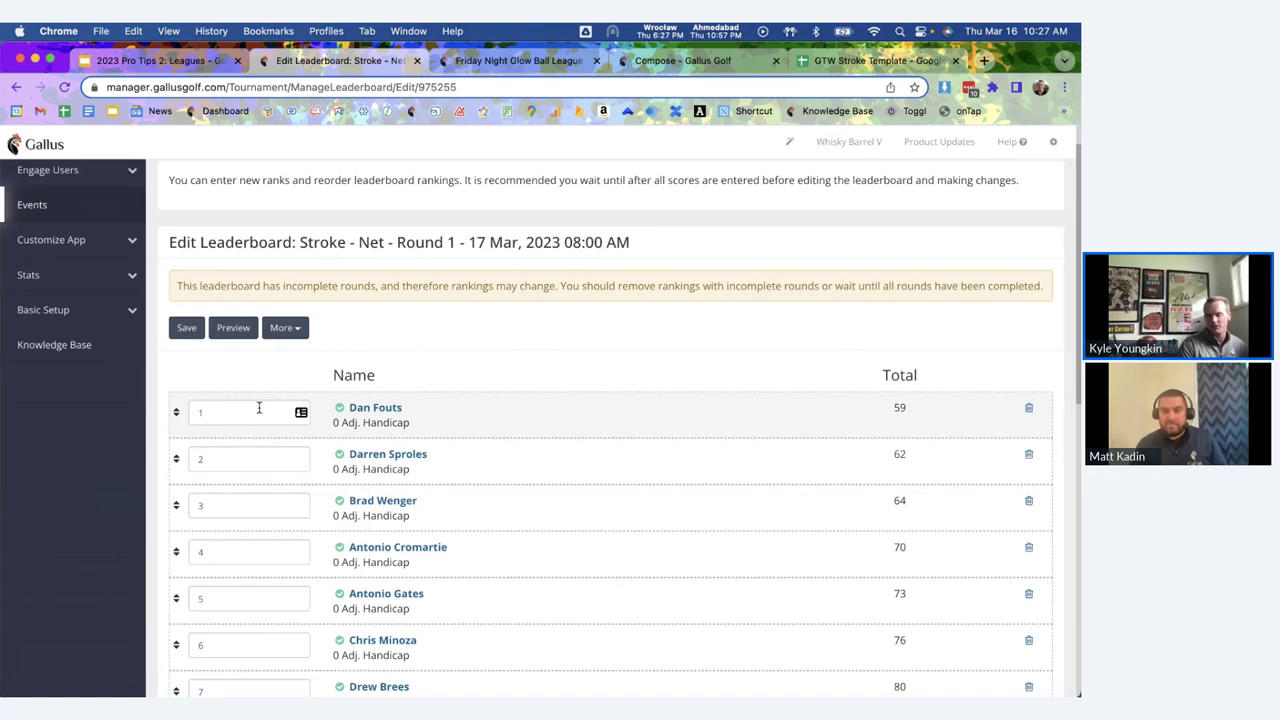
pyautogui.scroll(1, 259, 408)
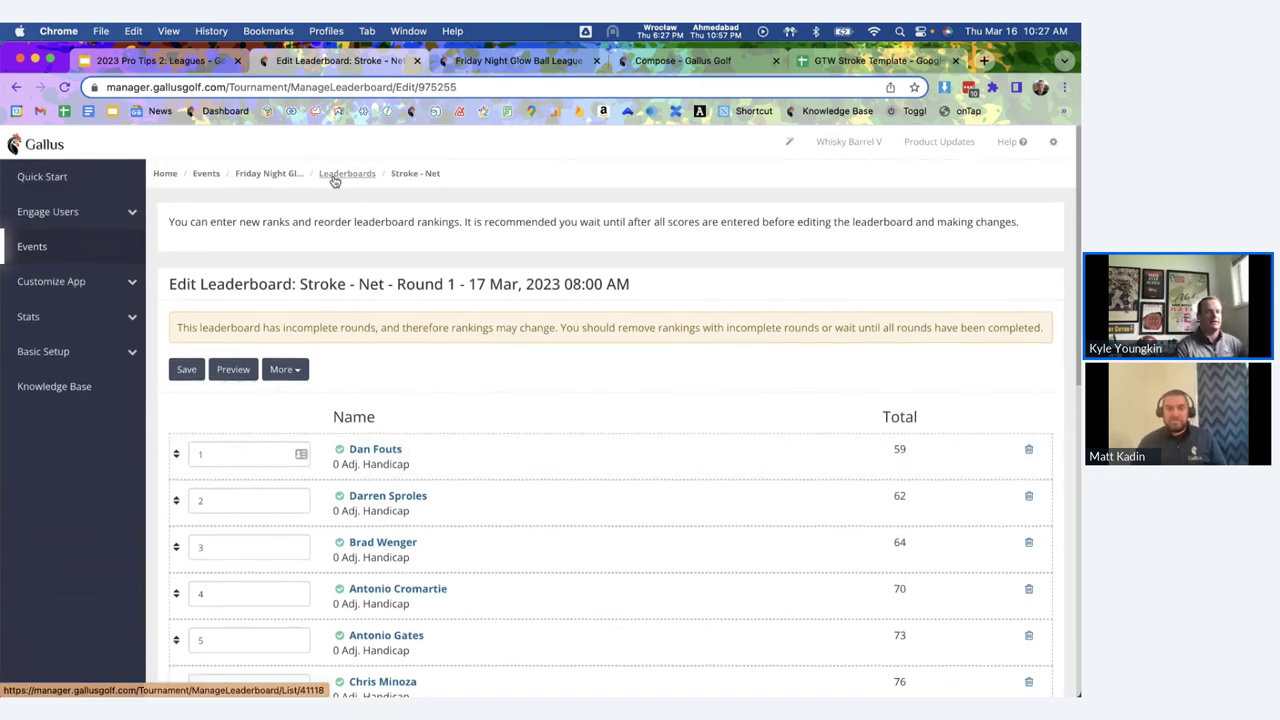
# Leave the leaderboard editor for the league dashboard, then present the Google Slides deck from No-Groups User Experience to Start Hole & Confirm and exit.
pyautogui.click(273, 173)
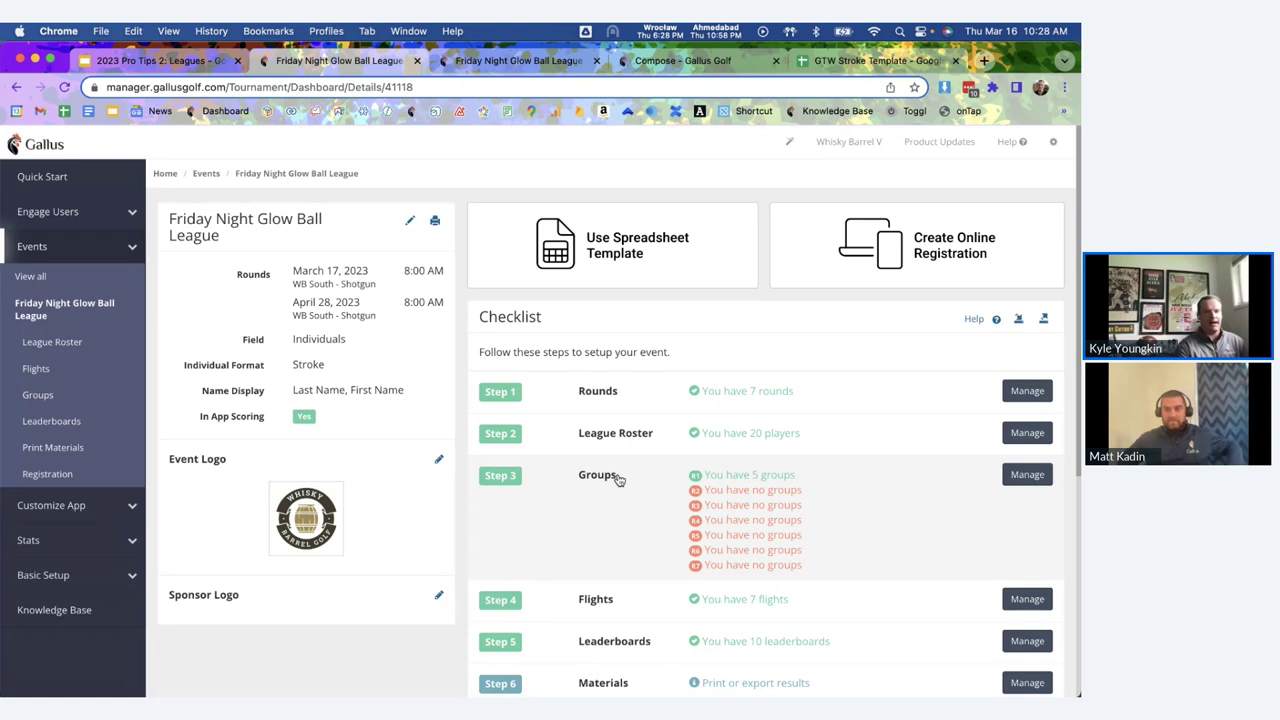
pyautogui.click(172, 60)
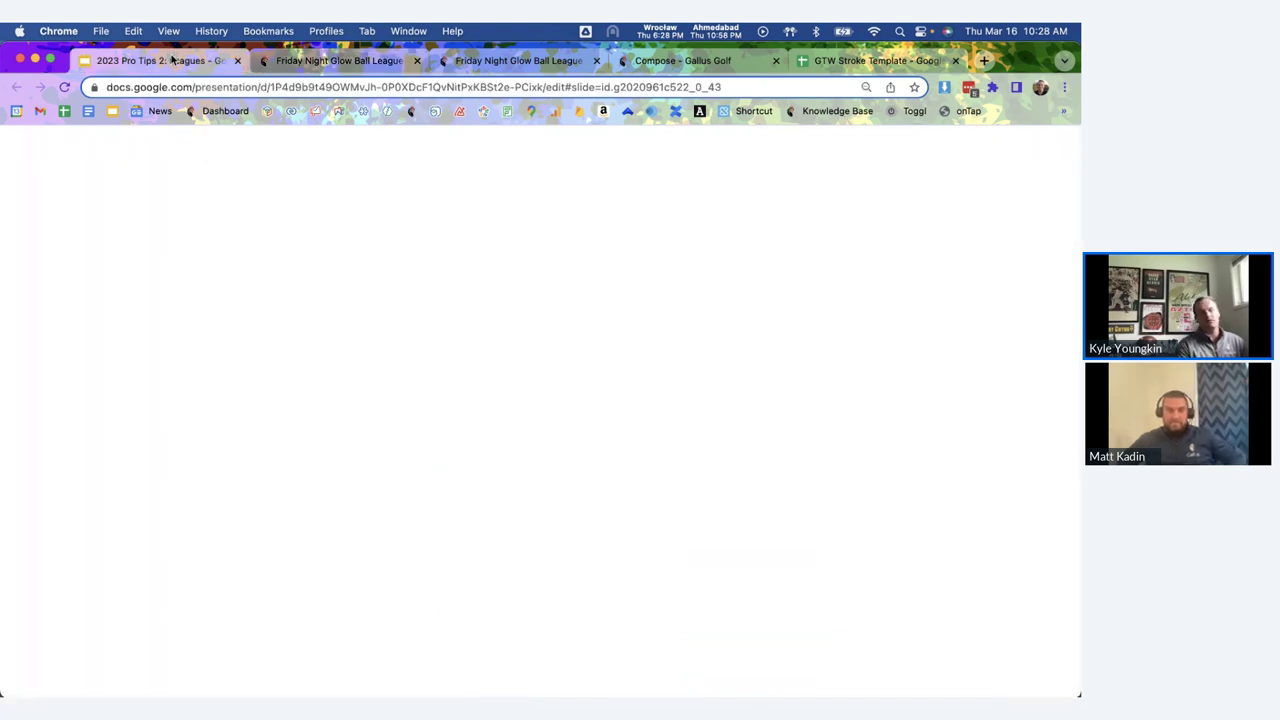
pyautogui.scroll(2, 90, 370)
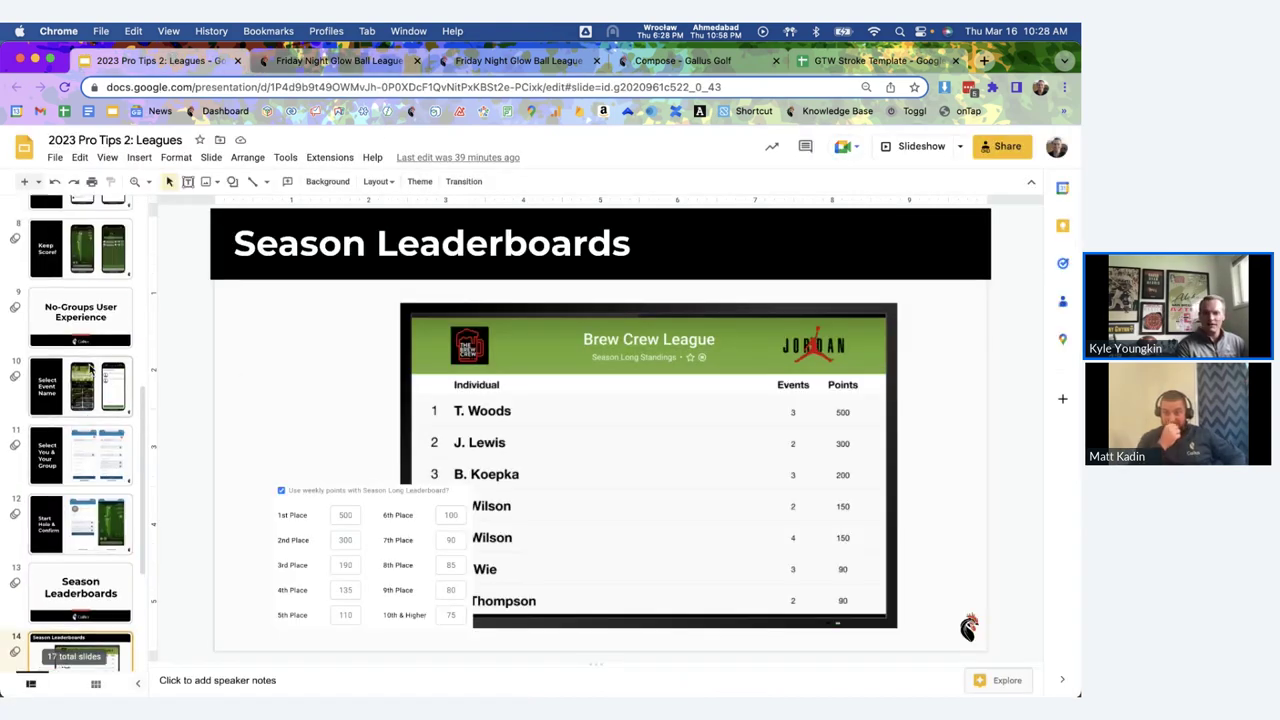
pyautogui.click(110, 325)
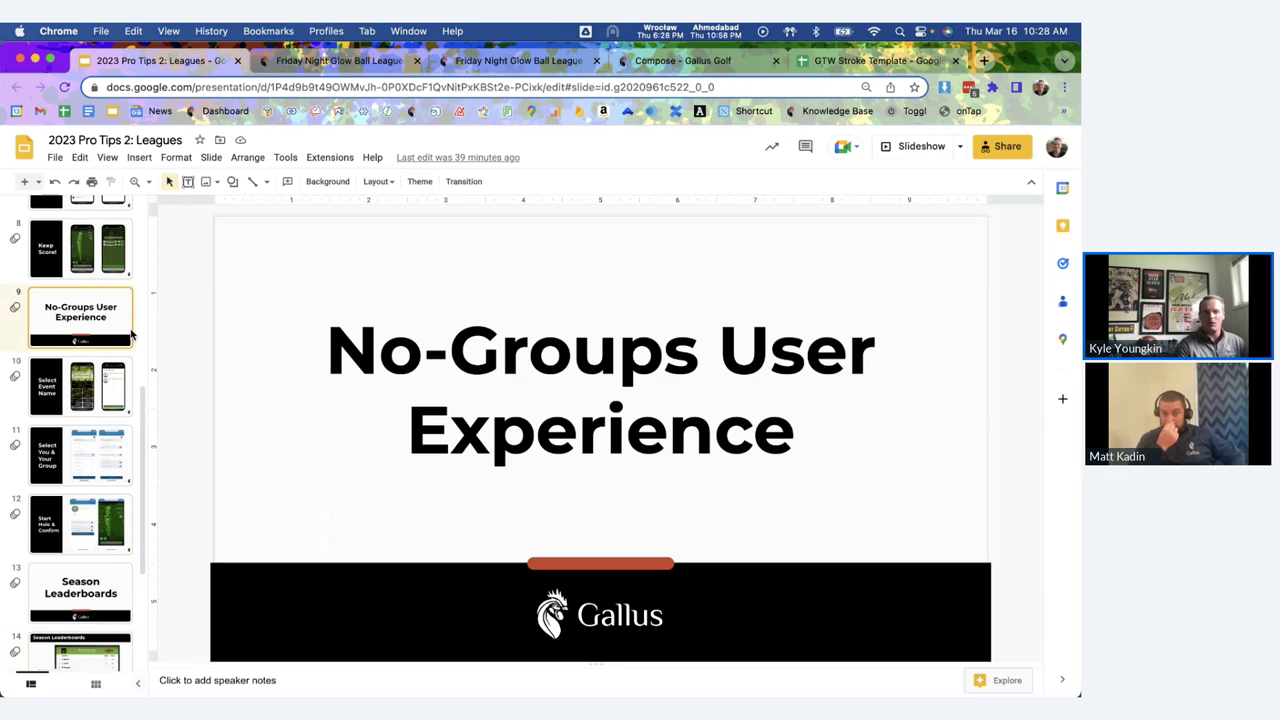
pyautogui.click(910, 150)
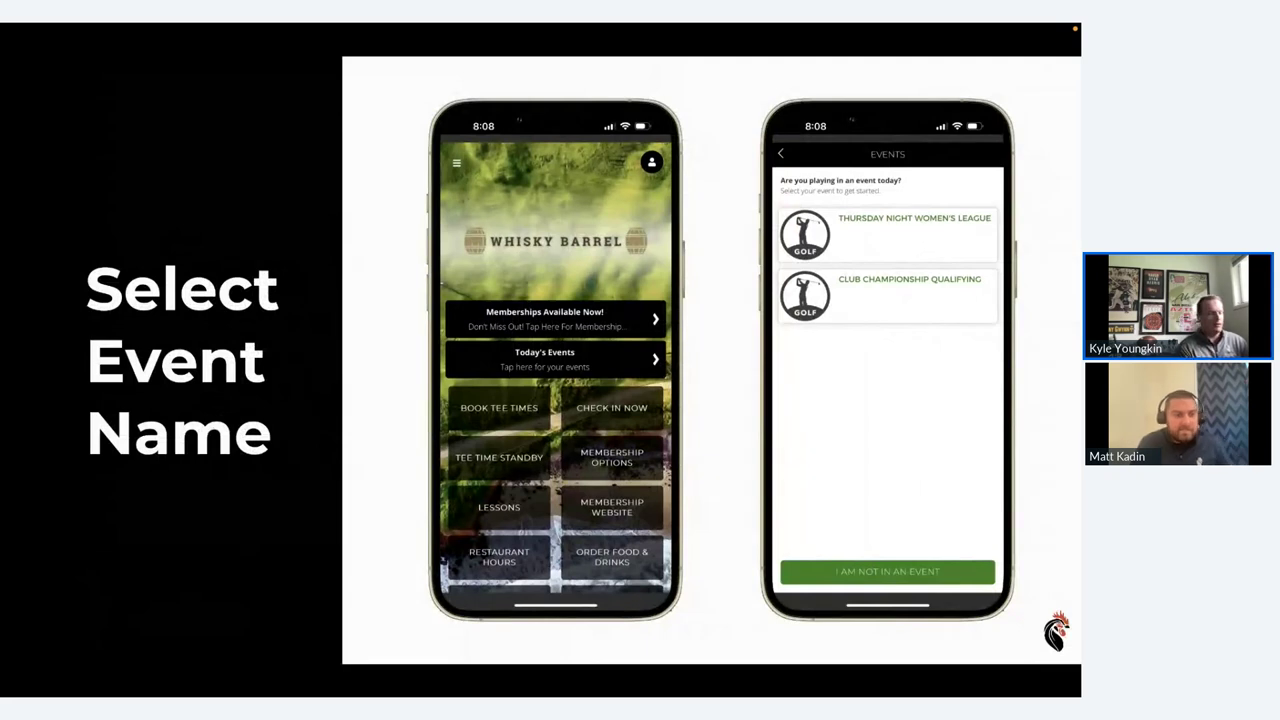
pyautogui.press('Right')
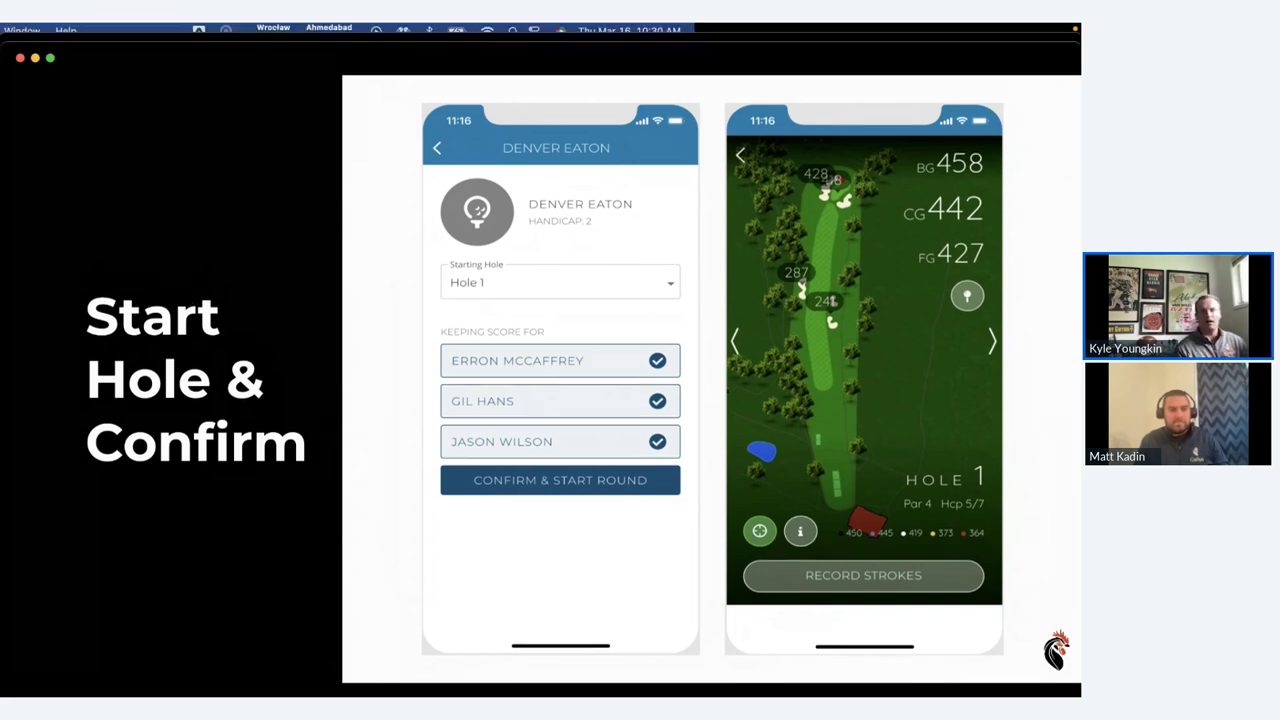
pyautogui.press('Escape')
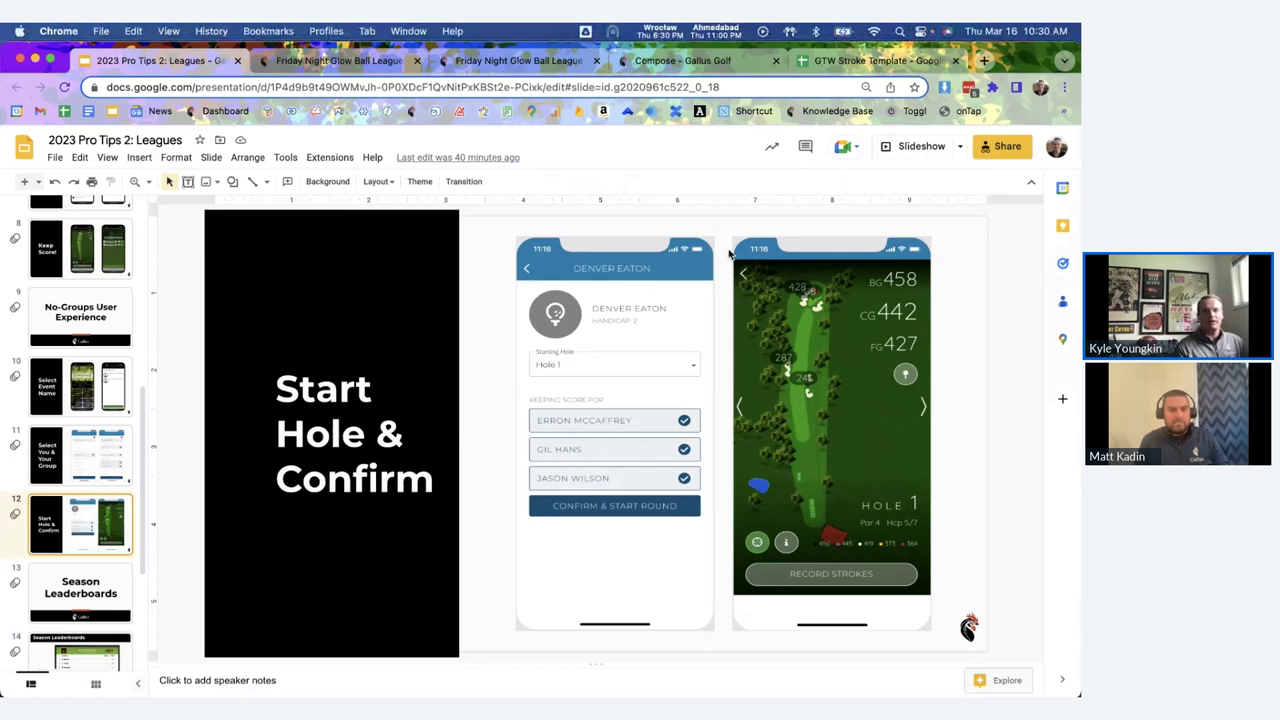
# Switch back to Gallus, open the league's print materials, and examine which rounds can be selected, keeping Round 1.
pyautogui.hotkey('ctrl', 'Tab')
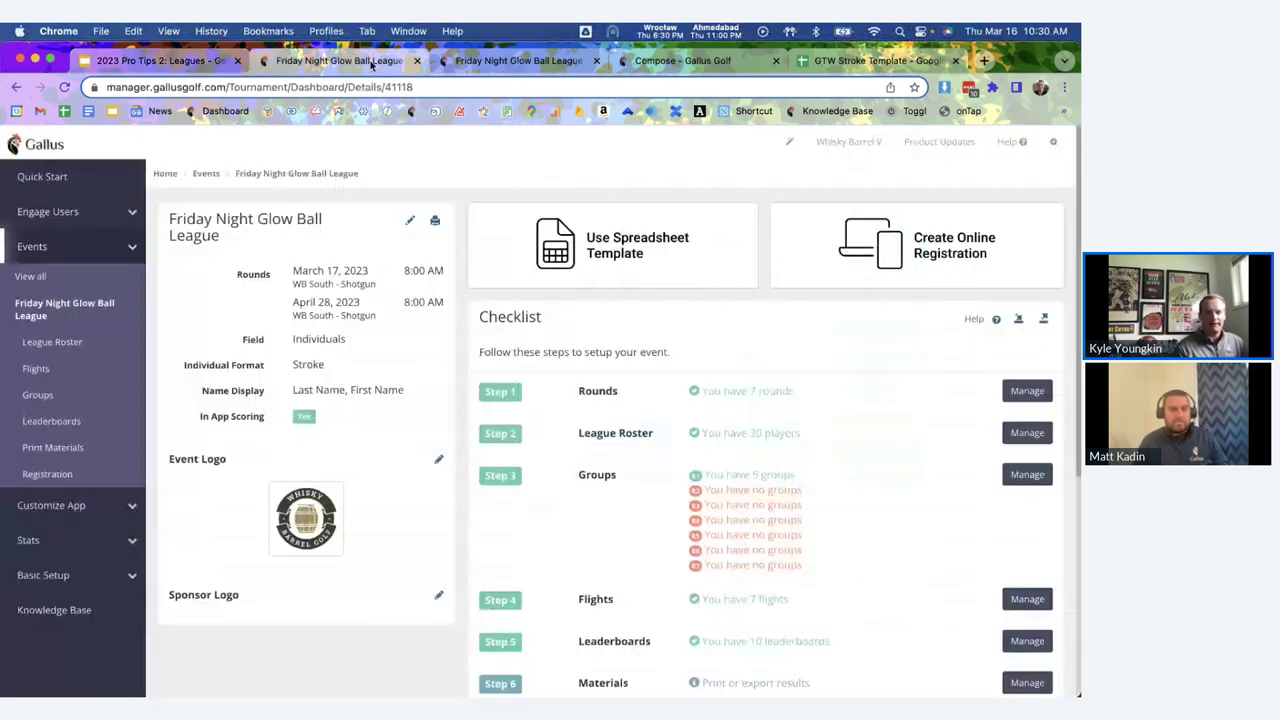
pyautogui.scroll(-3, 610, 610)
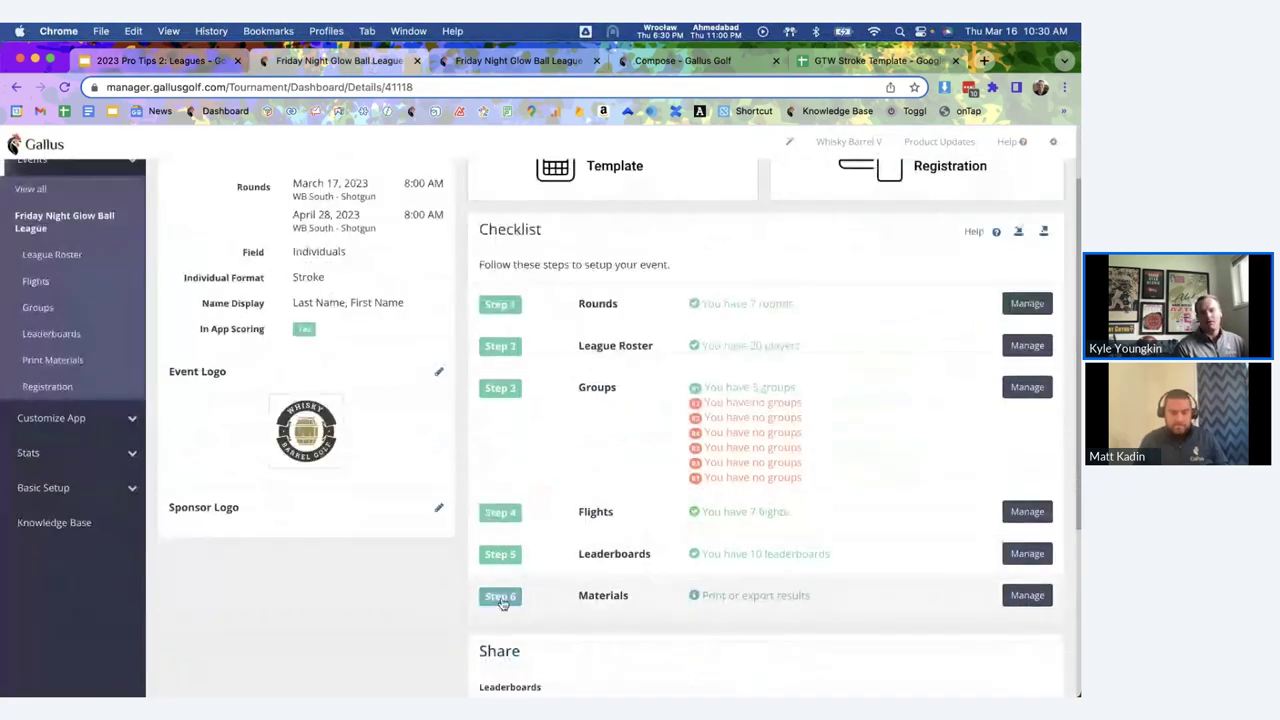
pyautogui.click(963, 598)
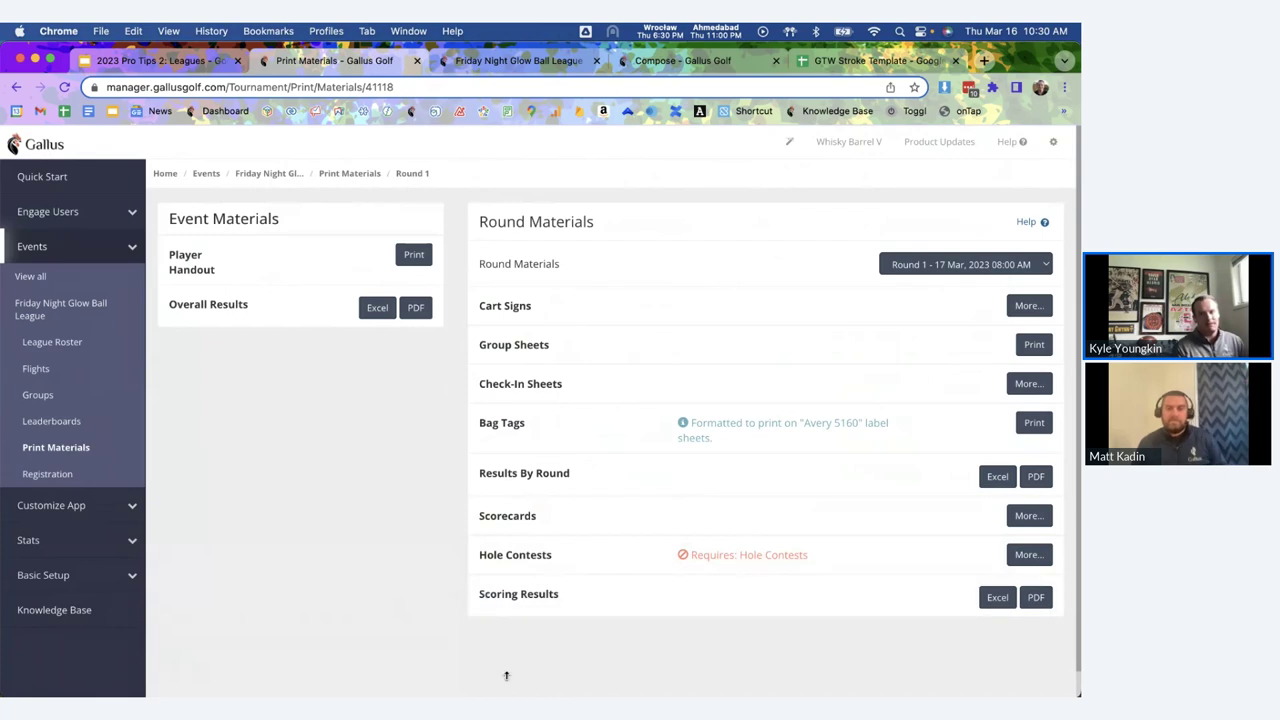
pyautogui.click(910, 264)
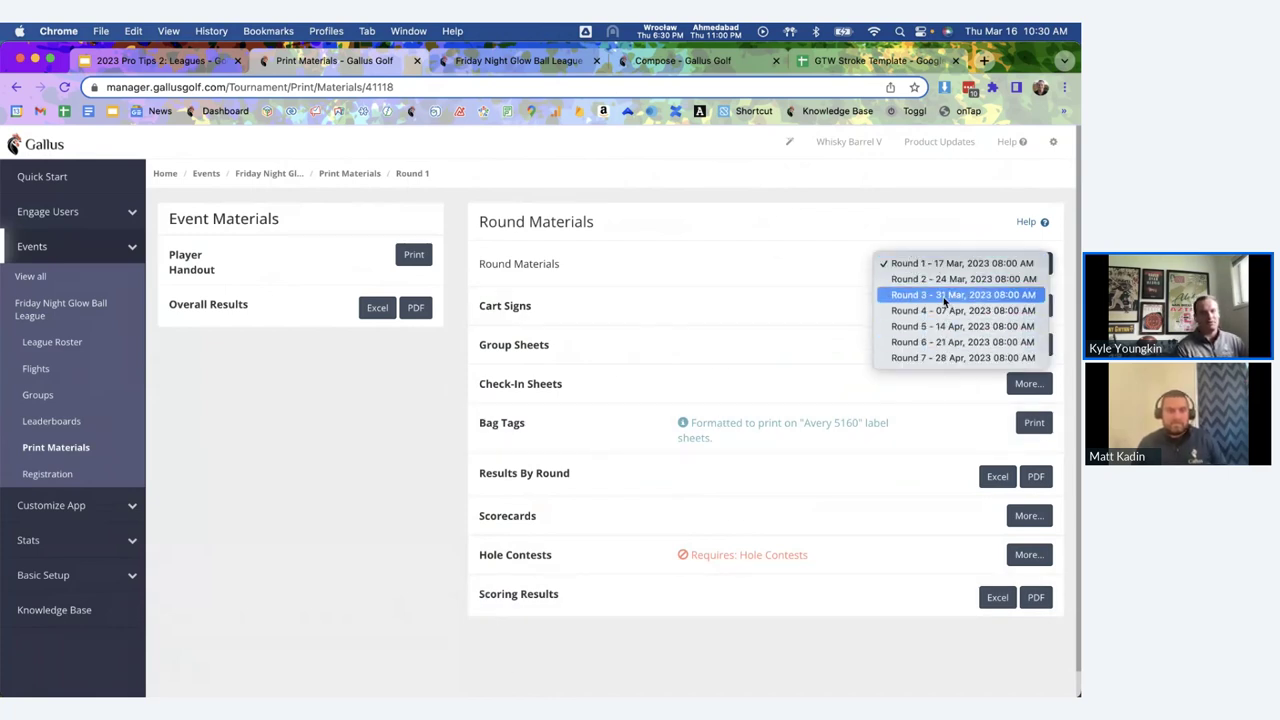
pyautogui.click(833, 231)
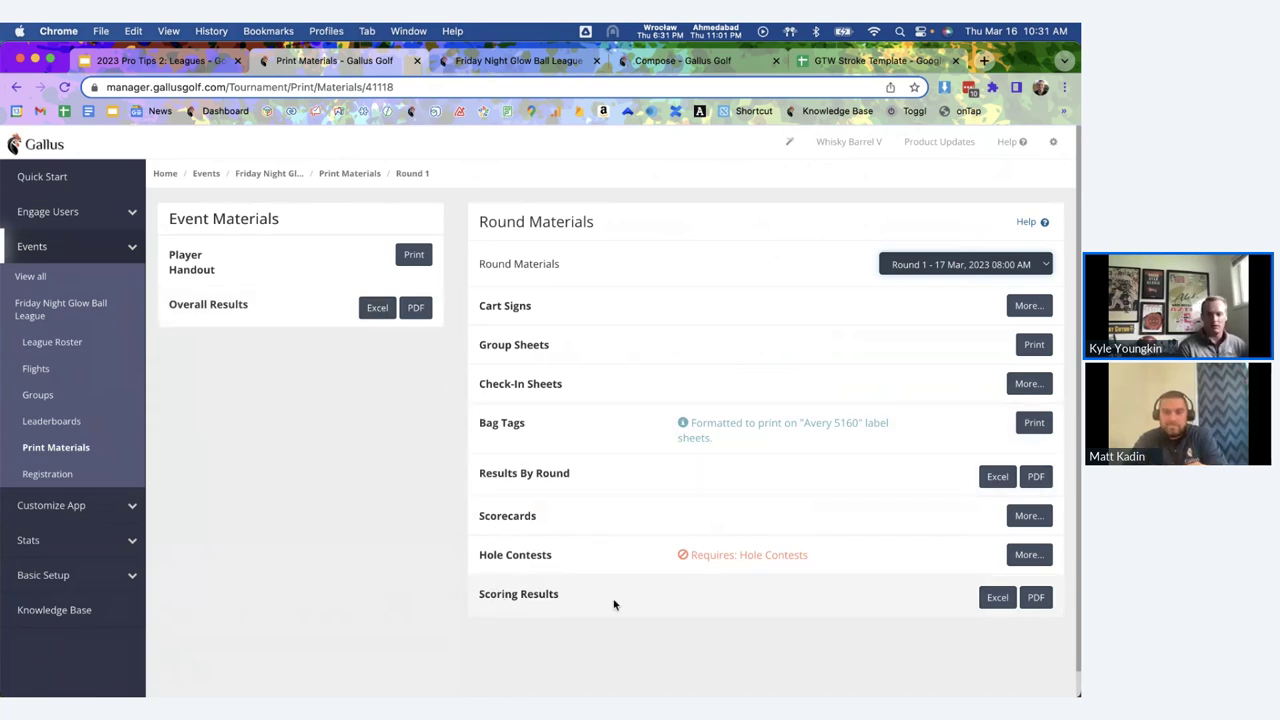
# Export the Round 1 Scoring Results as a PDF, open the file, and examine the players' hole-by-hole scores.
pyautogui.click(1036, 597)
pyautogui.click(42, 680)
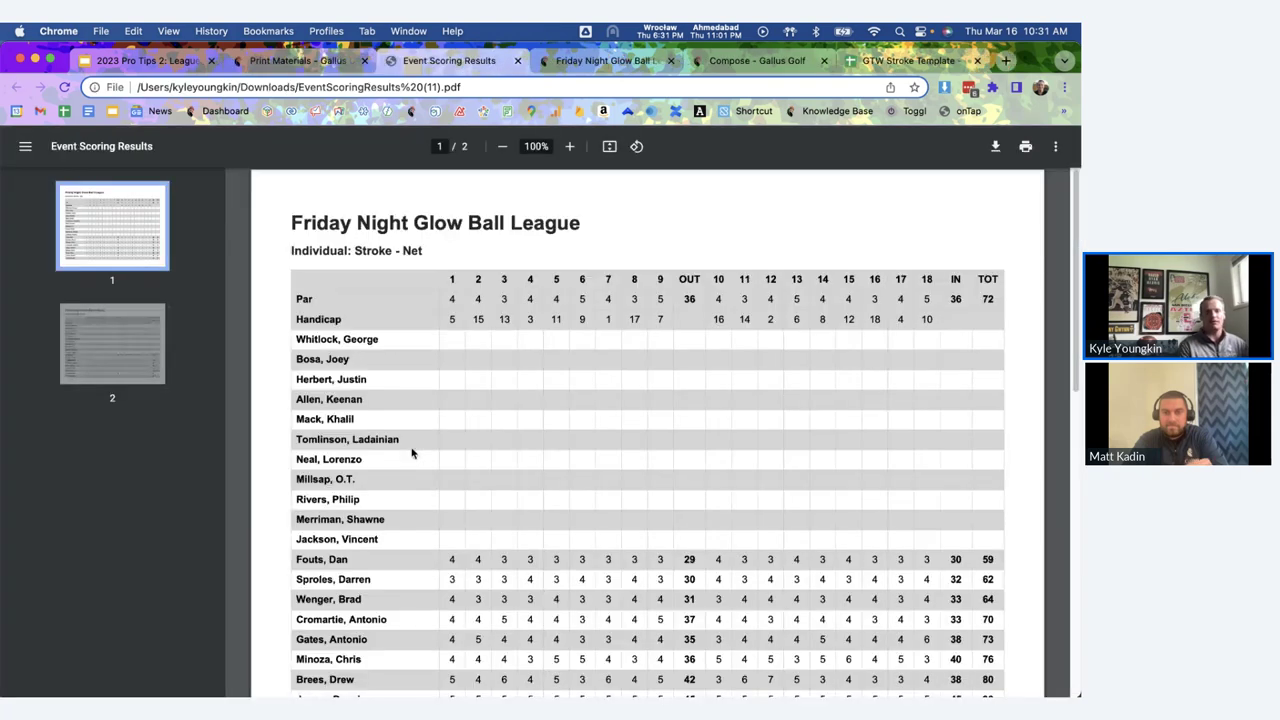
pyautogui.scroll(-5, 411, 453)
pyautogui.scroll(5, 411, 453)
pyautogui.scroll(-2, 411, 453)
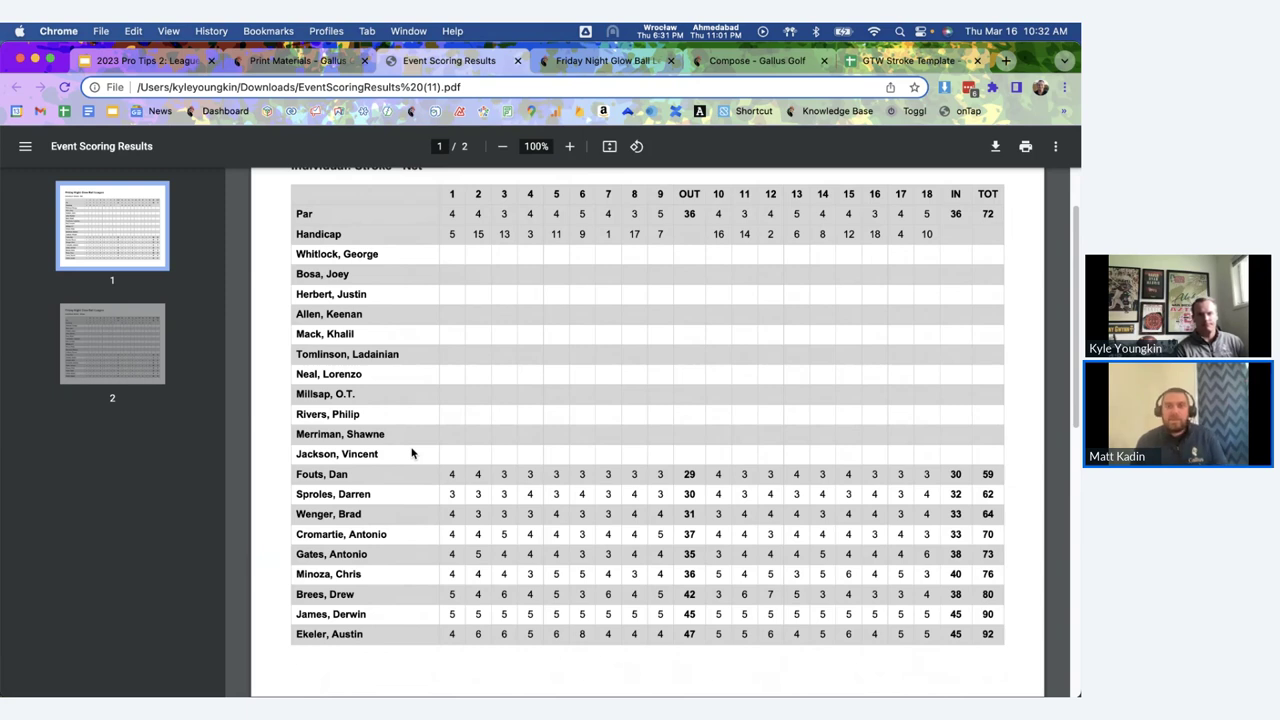
# Close the extra Friday Night Glow Ball League and Compose browser tabs, and return to the league's dashboard from the print materials.
pyautogui.click(671, 61)
pyautogui.click(671, 61)
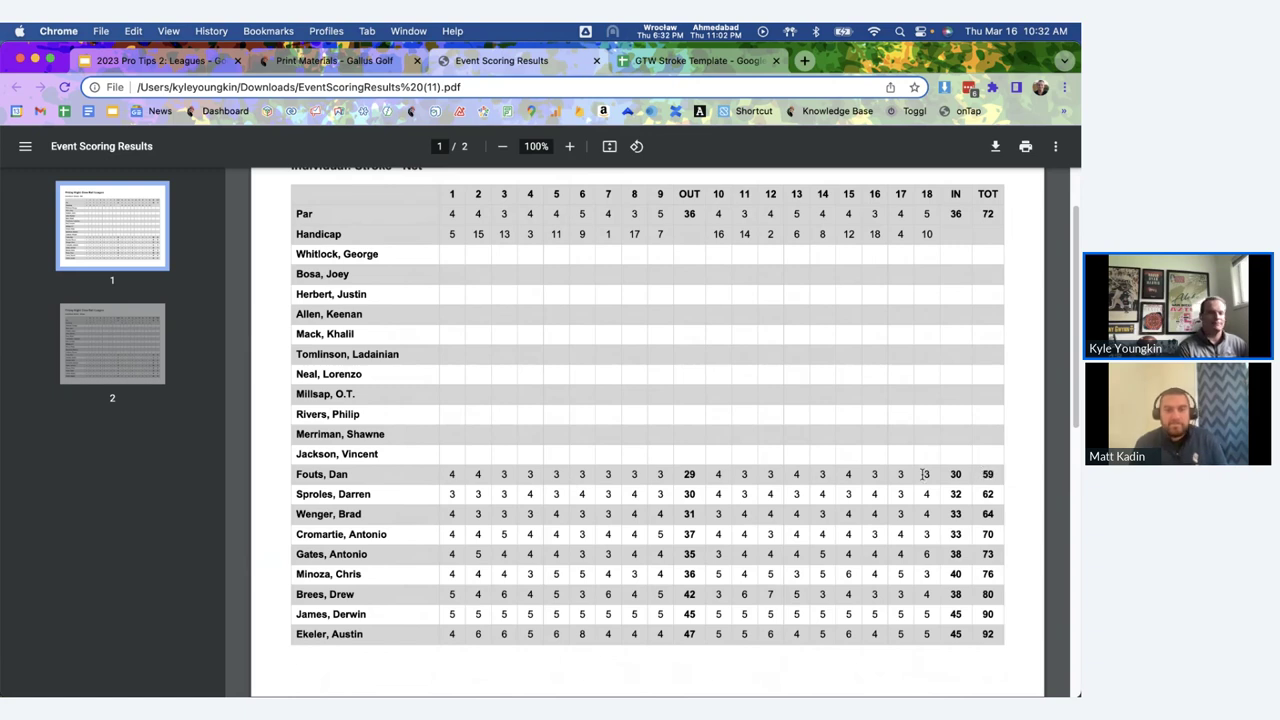
pyautogui.click(299, 66)
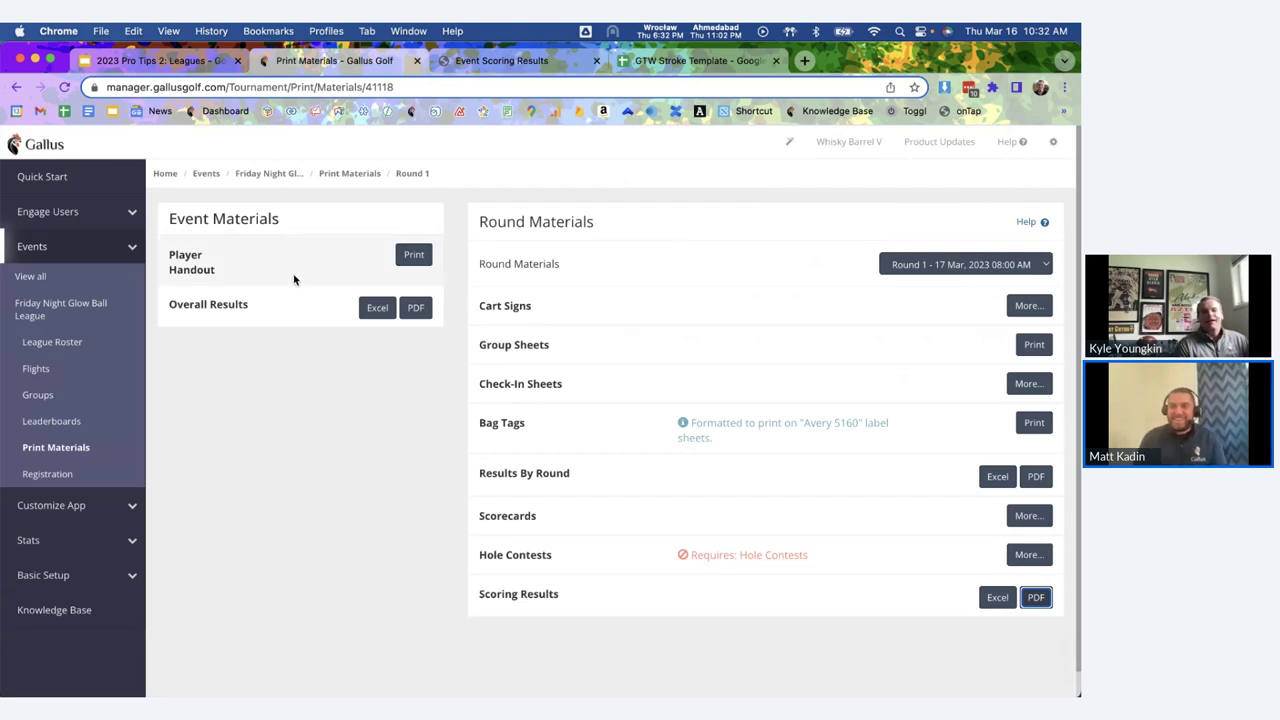
pyautogui.click(295, 175)
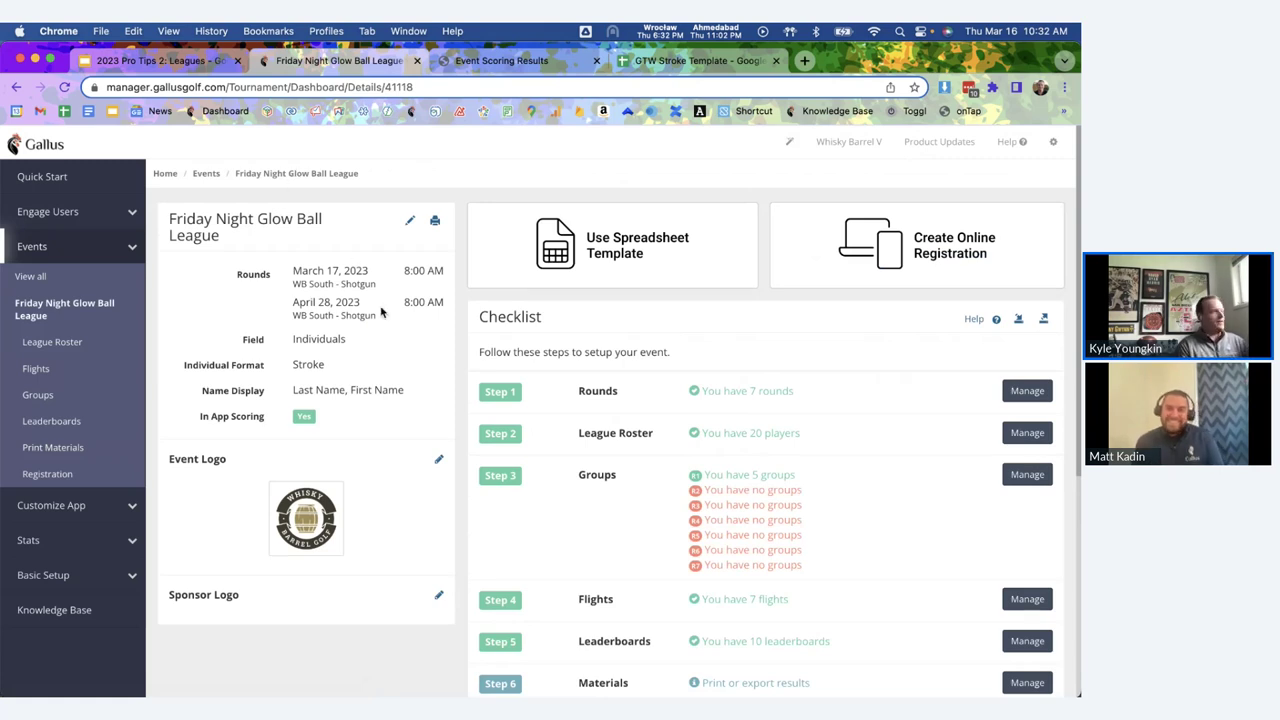
# Examine the league dashboard's setup checklist and its Share section, including the TV leaderboard link and the host access link.
pyautogui.scroll(-2, 390, 315)
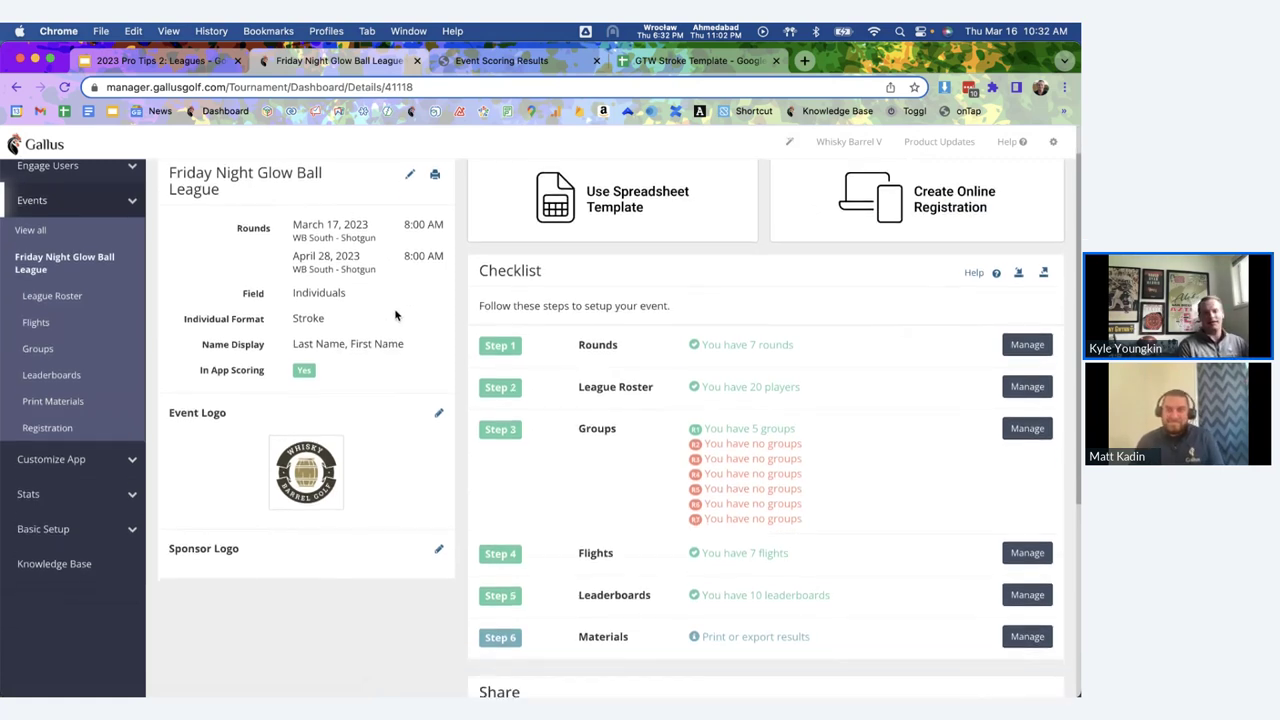
pyautogui.scroll(-5, 395, 315)
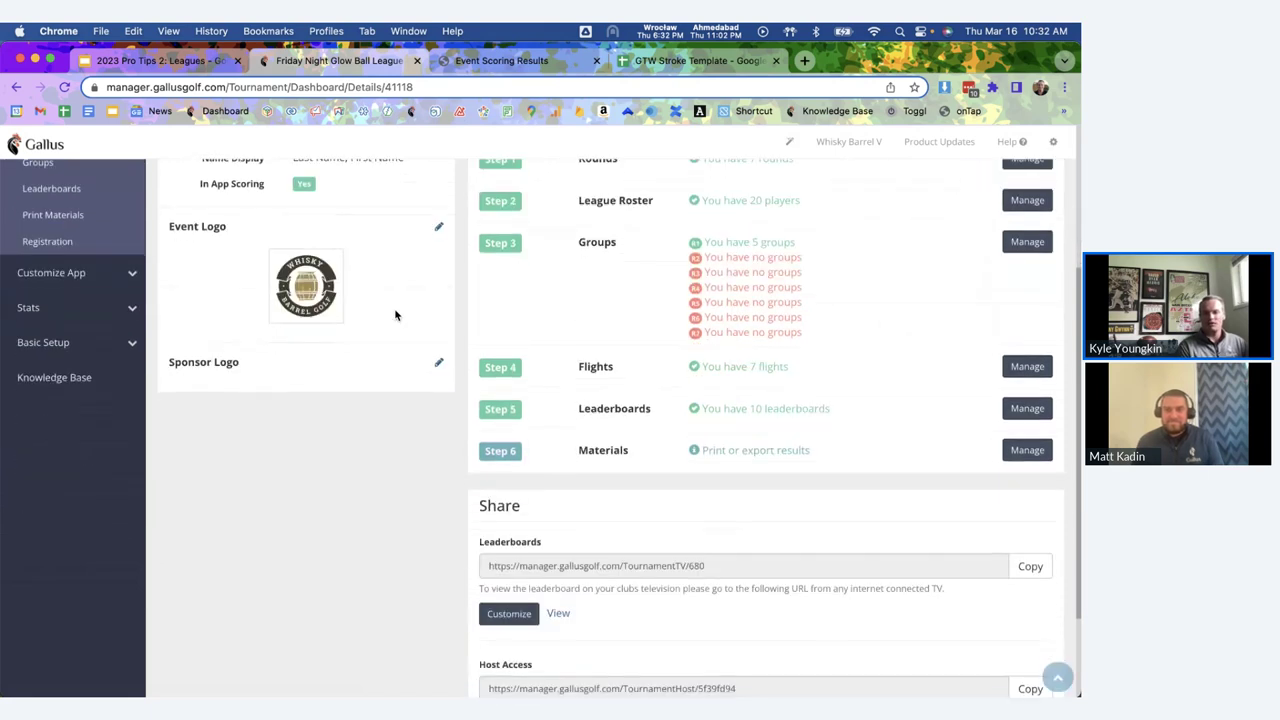
pyautogui.scroll(-3, 395, 315)
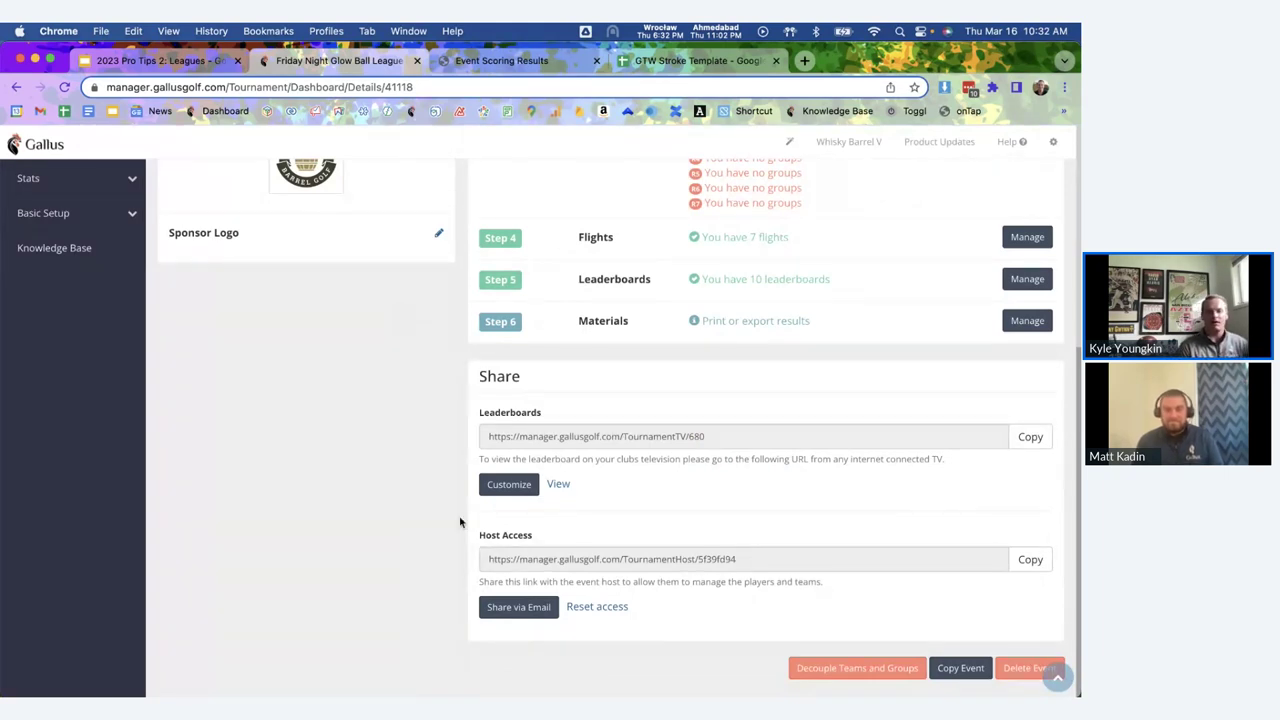
pyautogui.moveTo(491, 565); pyautogui.dragTo(743, 575)
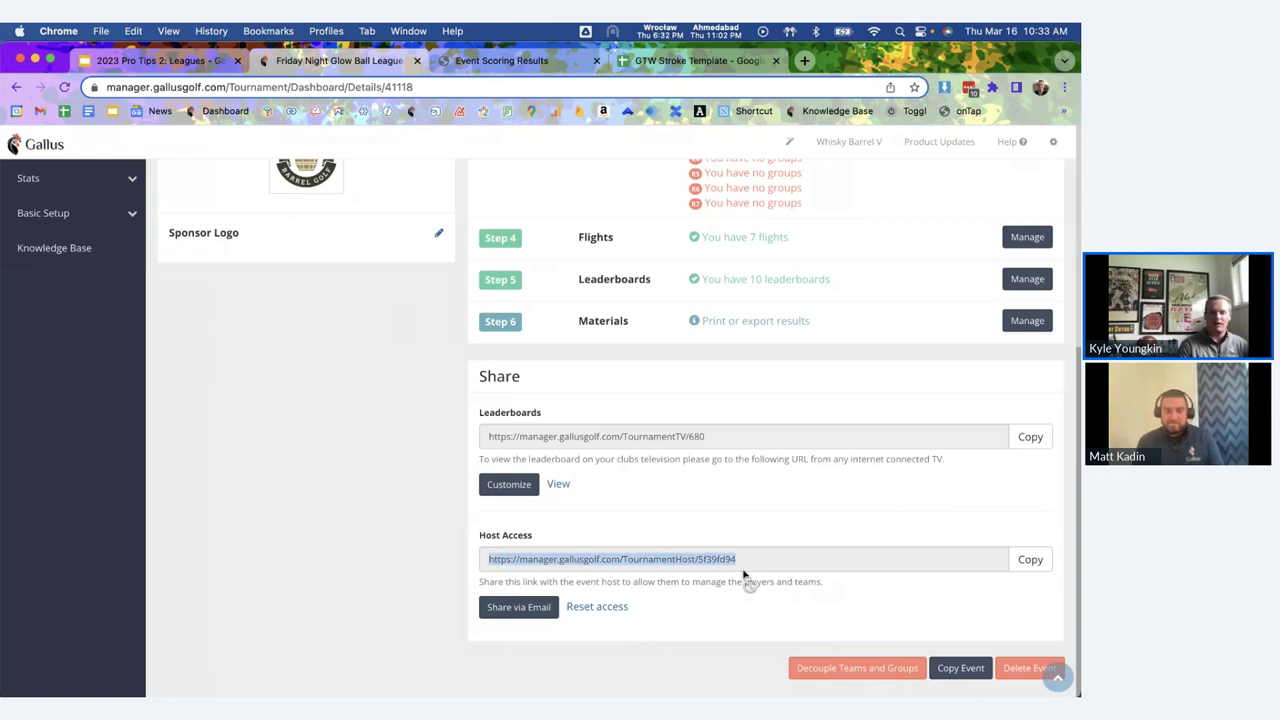
pyautogui.click(733, 570)
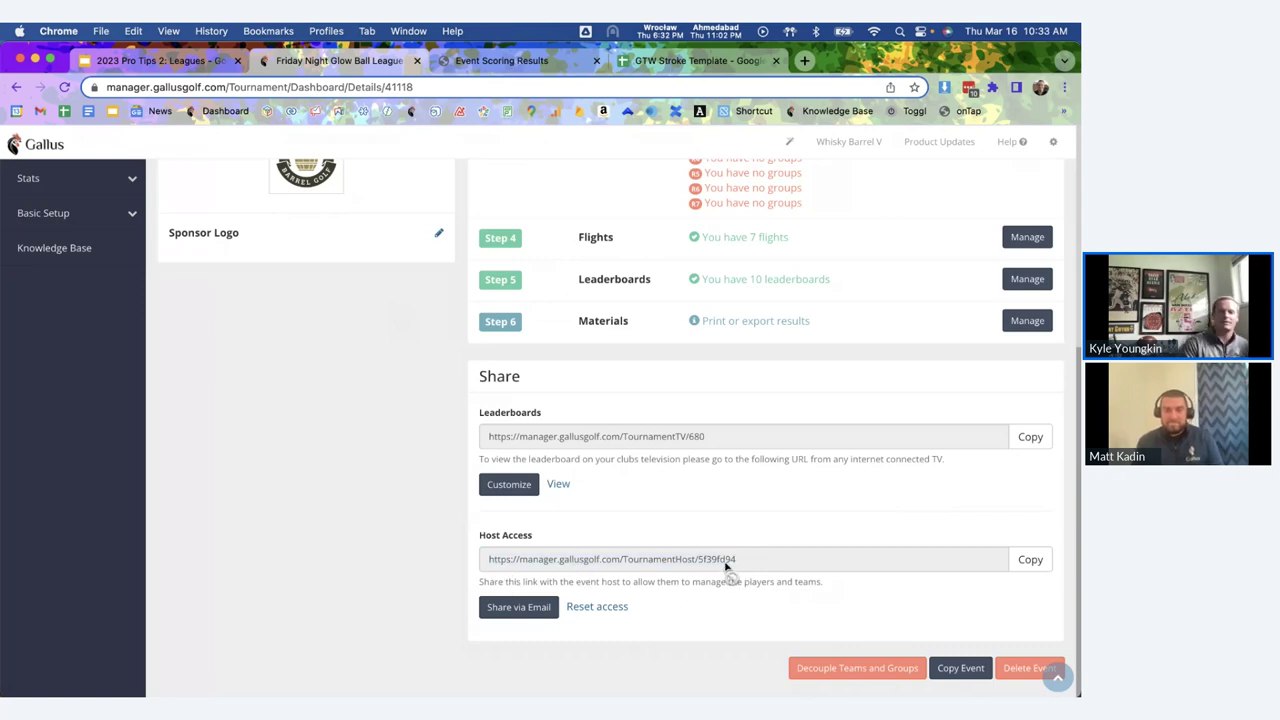
pyautogui.scroll(1, 726, 568)
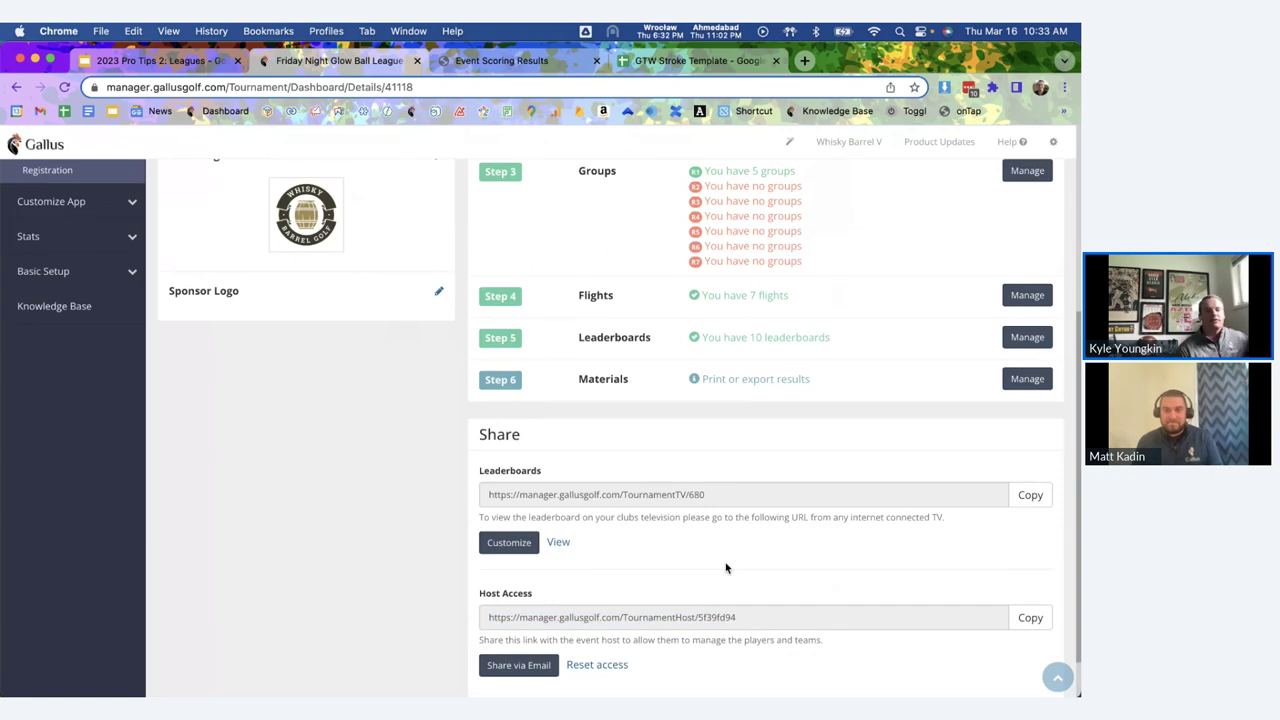
pyautogui.scroll(5, 726, 568)
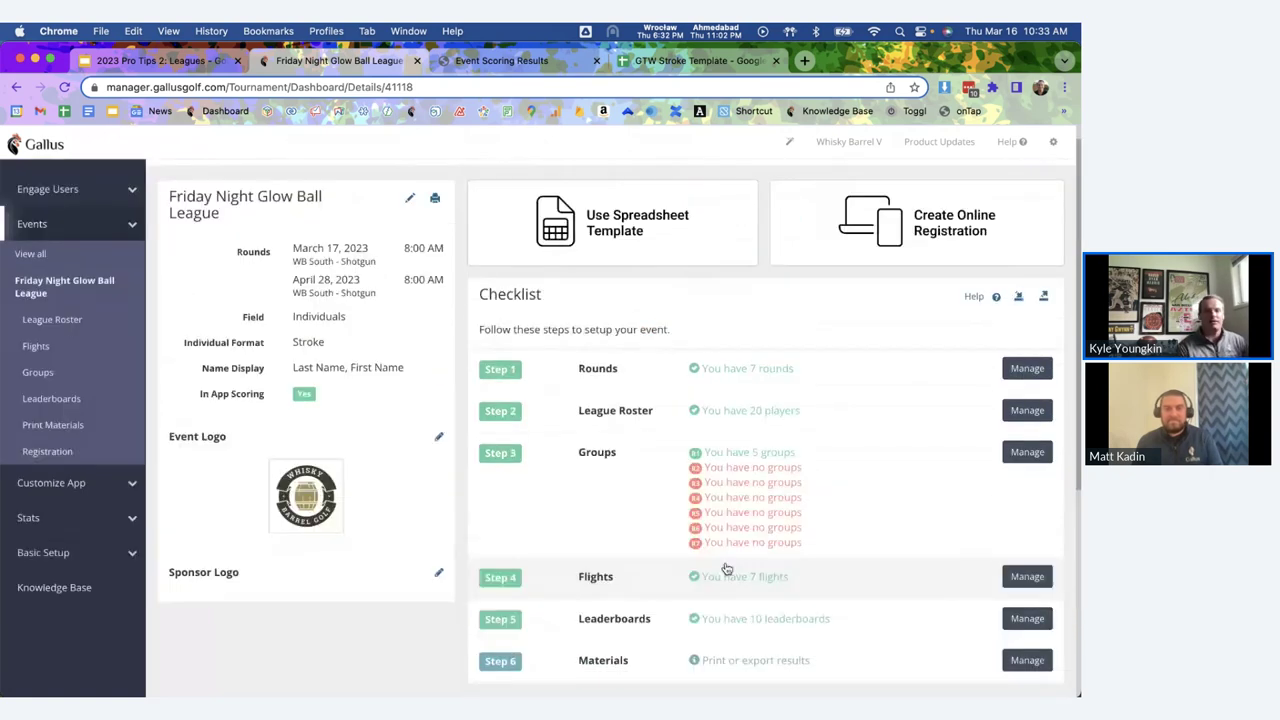
pyautogui.scroll(1, 104, 418)
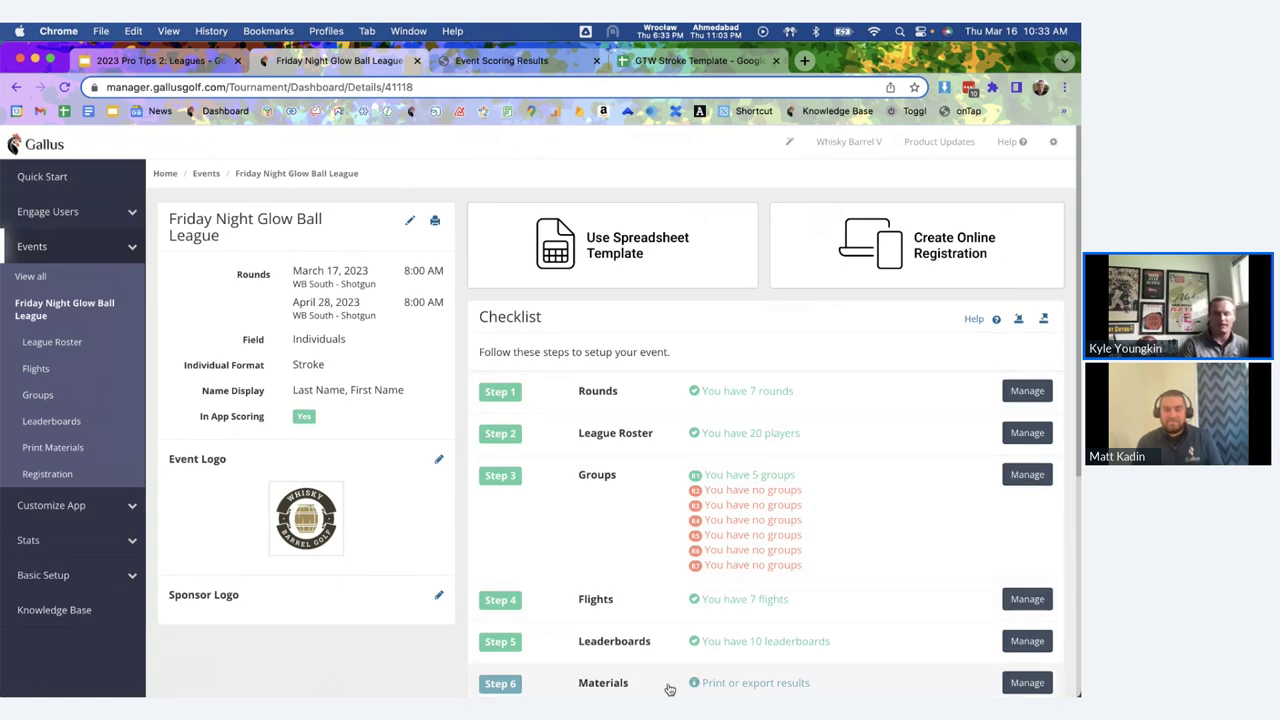
pyautogui.scroll(-5, 667, 587)
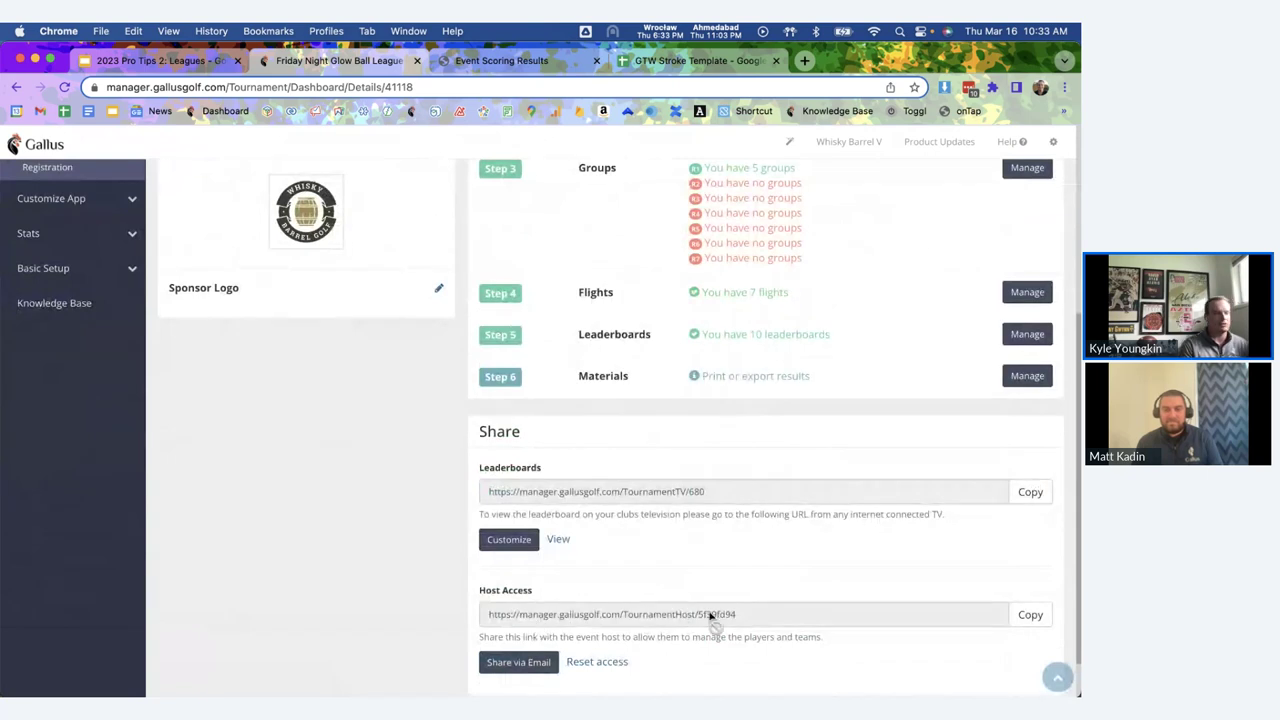
pyautogui.scroll(2, 710, 617)
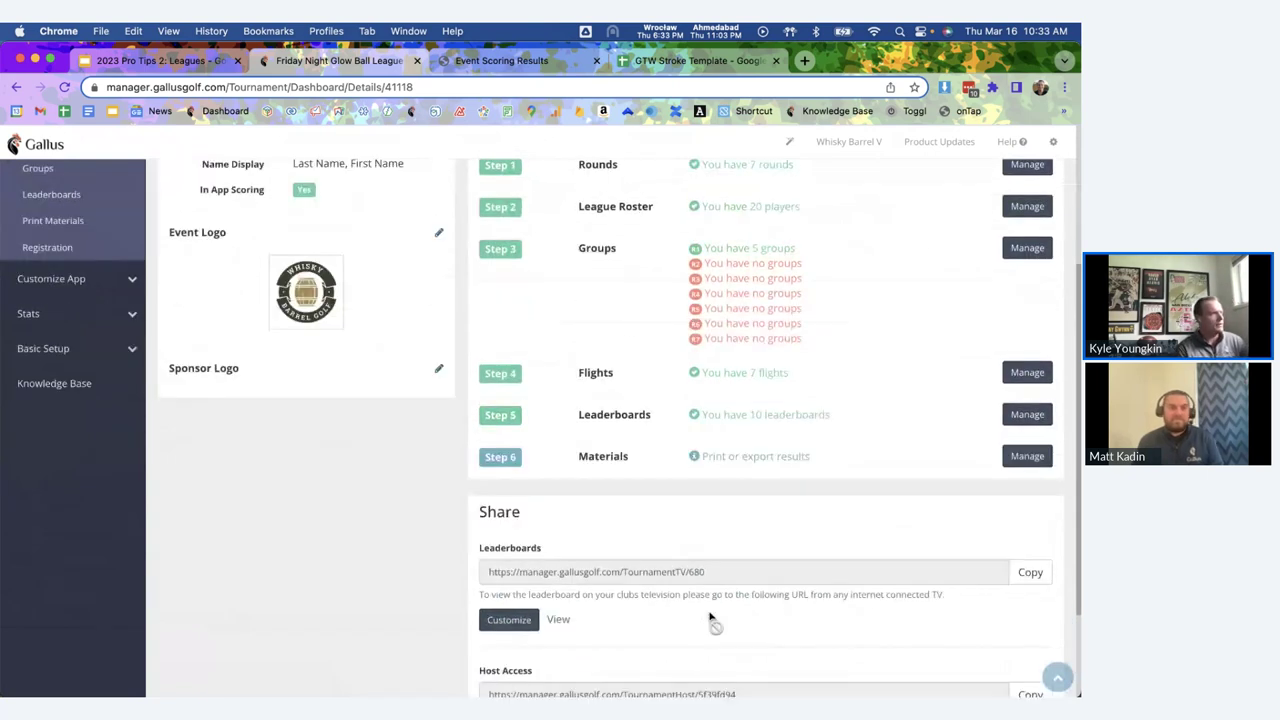
pyautogui.scroll(4, 710, 617)
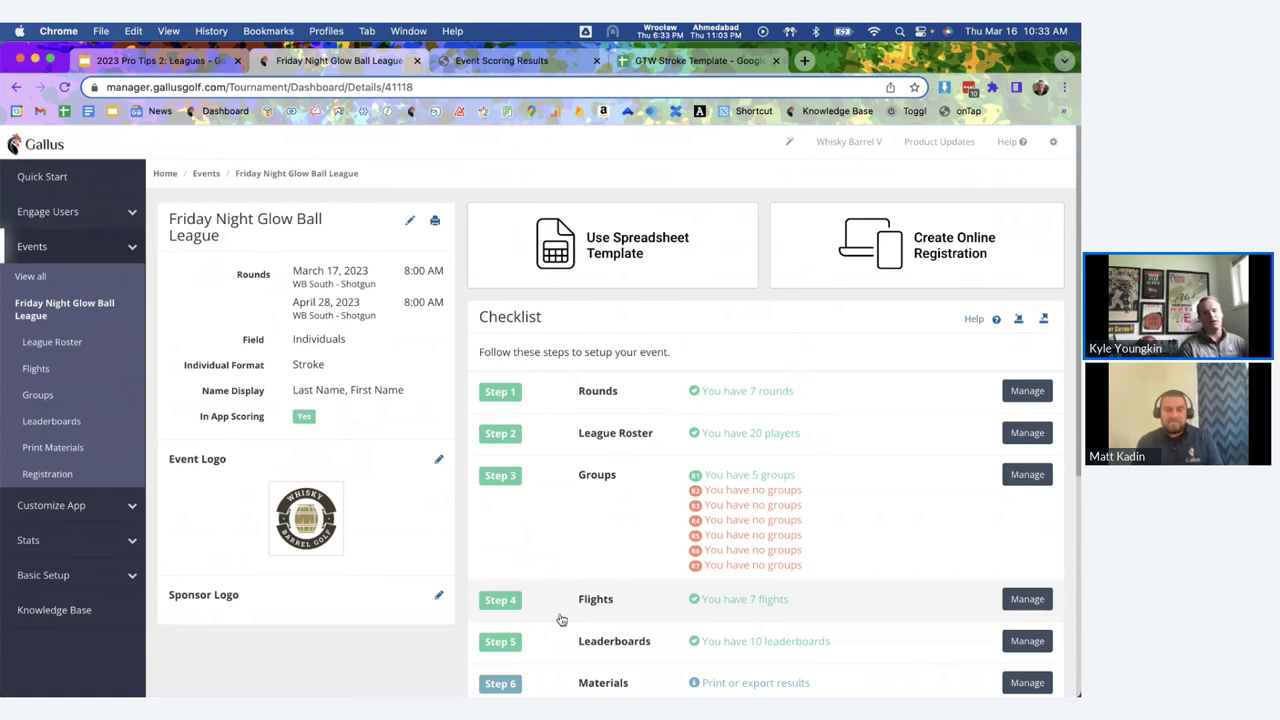
# Open the Promote page for engaging users and examine its app links, QR code and downloadable graphics such as cart signs and posters.
pyautogui.click(76, 212)
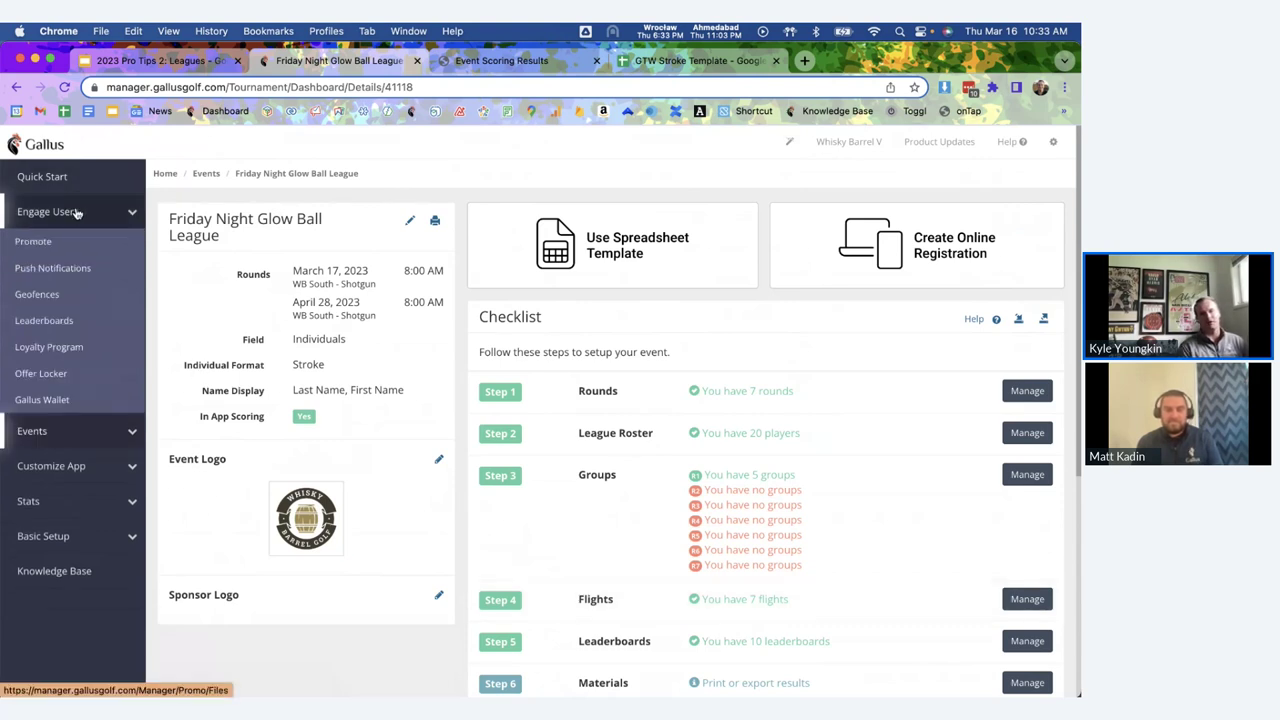
pyautogui.click(36, 243)
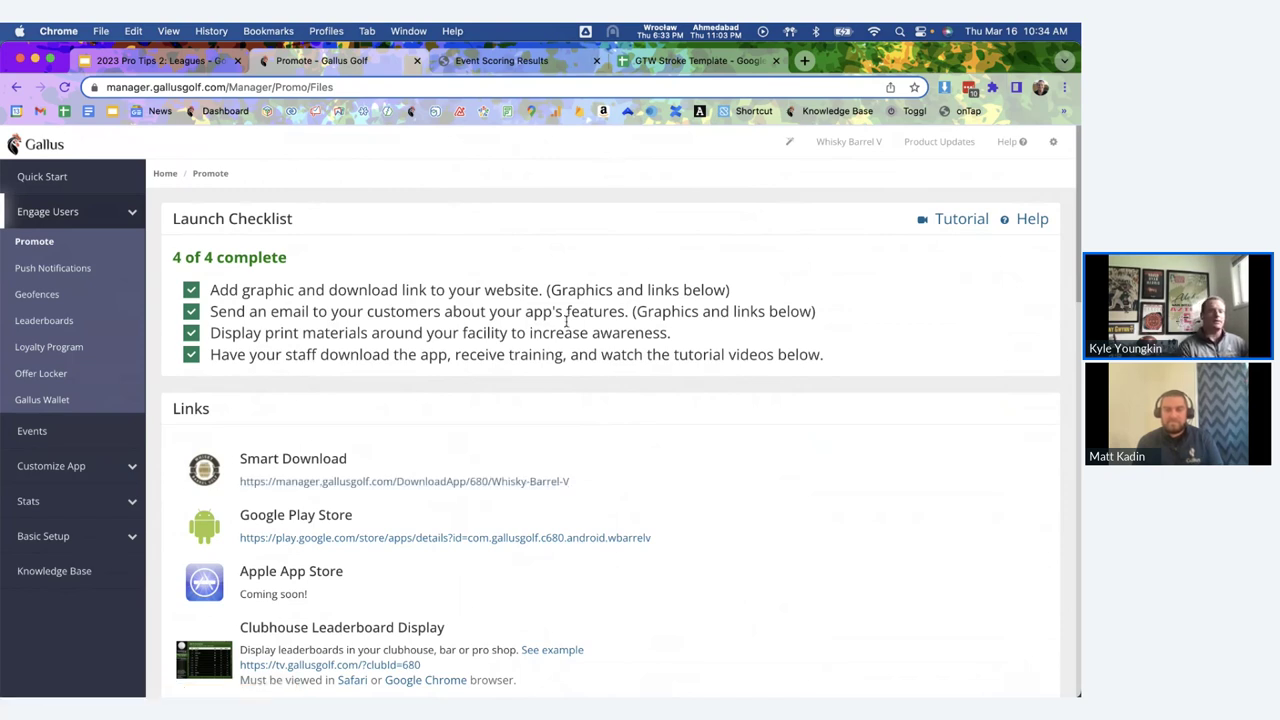
pyautogui.scroll(-3, 565, 335)
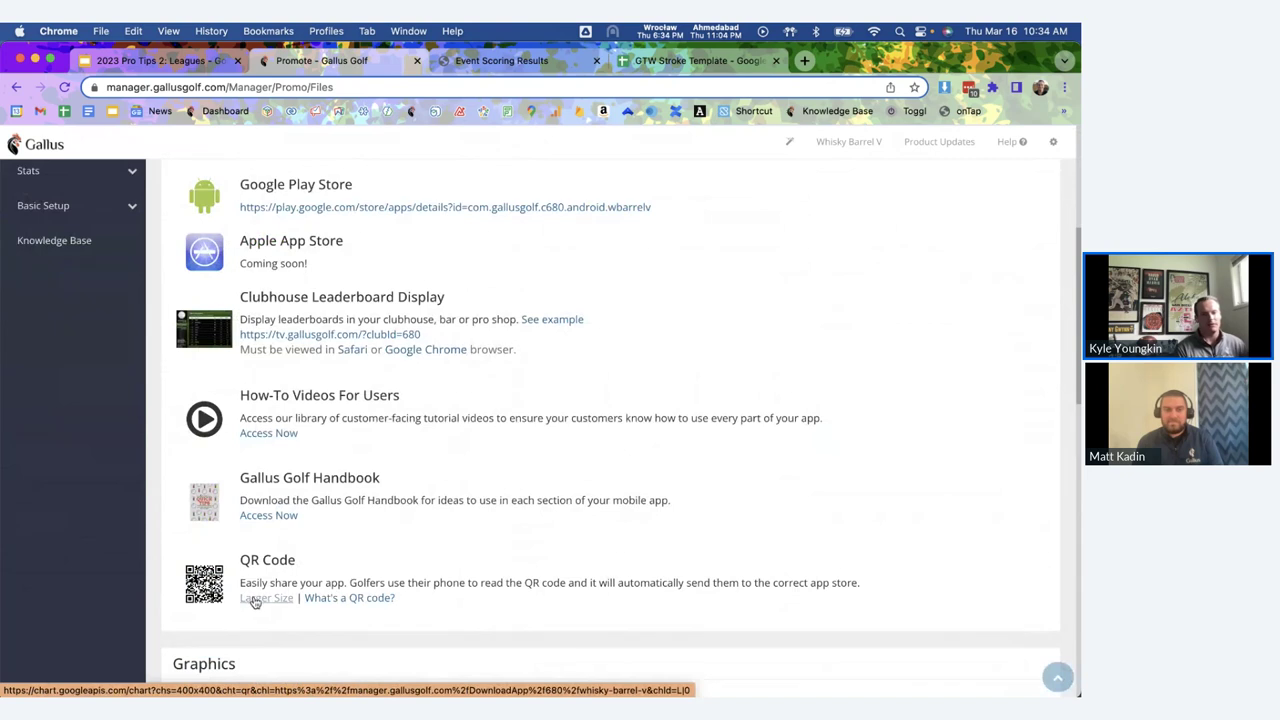
pyautogui.scroll(-2, 289, 545)
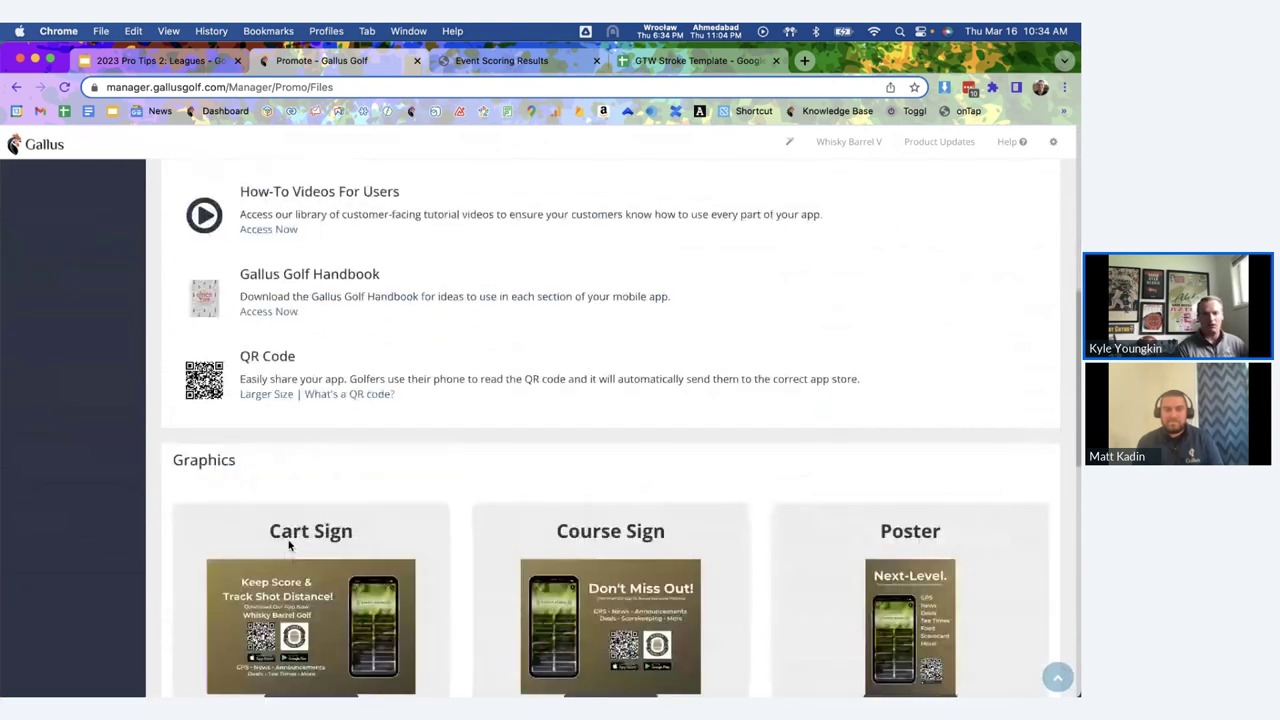
pyautogui.scroll(-3, 289, 545)
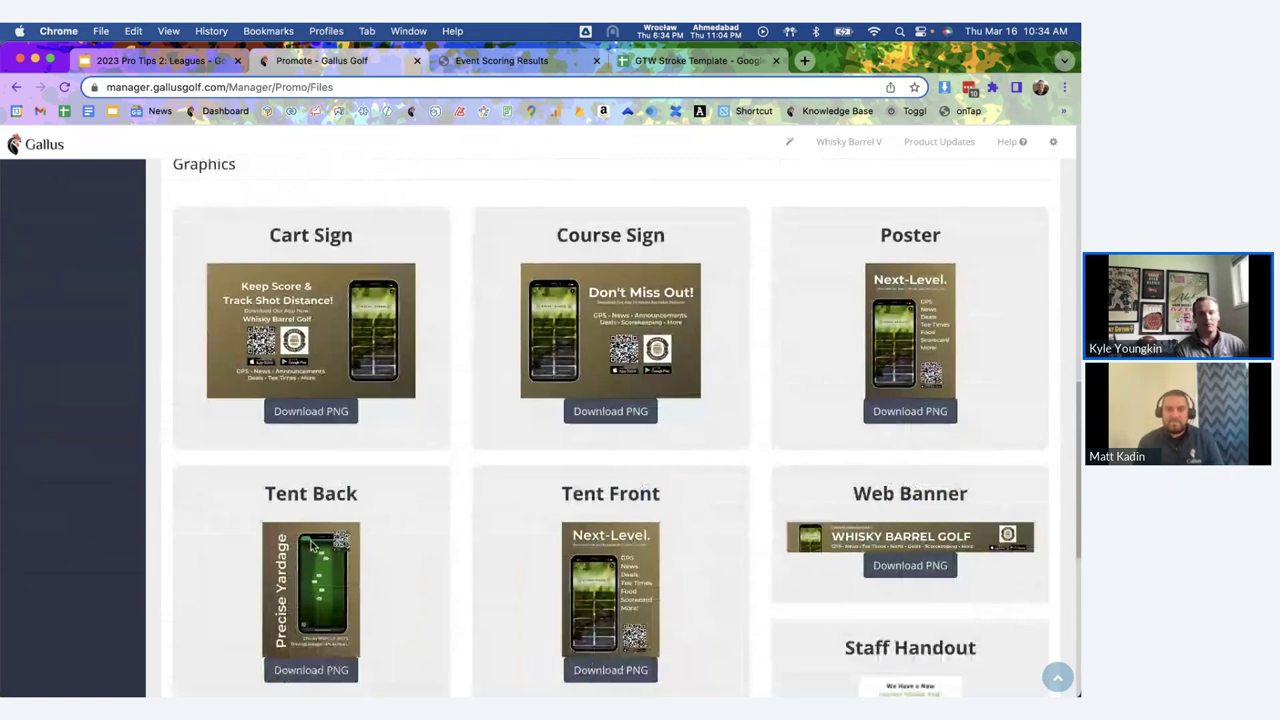
pyautogui.scroll(-1, 311, 545)
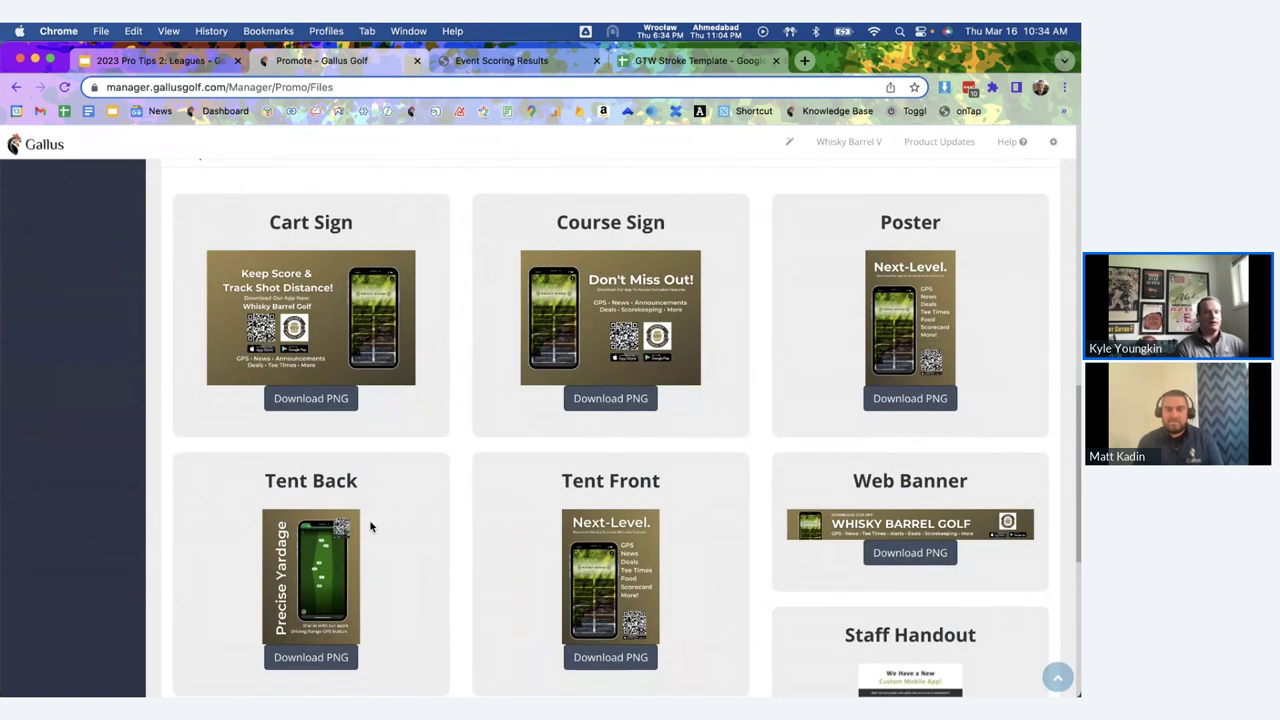
pyautogui.scroll(-1, 383, 522)
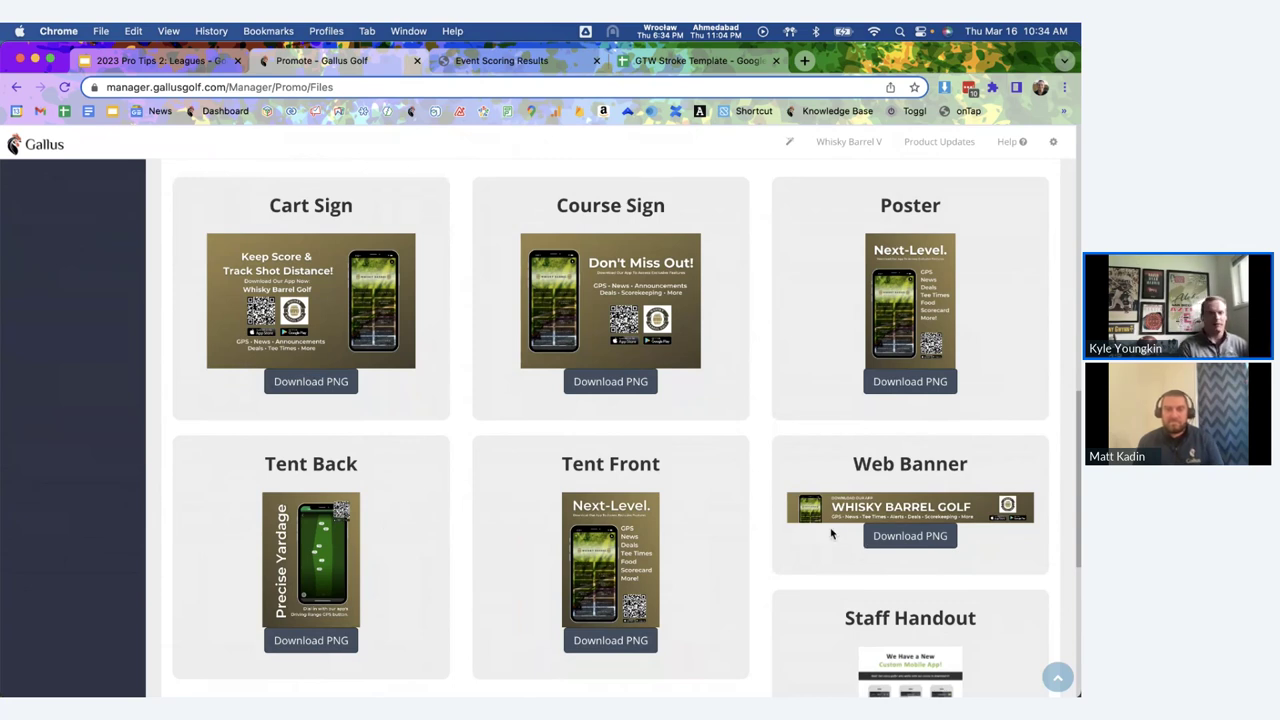
# Review the downloadable promotion graphics, and switch to the Q&A slide of the 2023 Pro Tips 2: Leagues presentation in Google Slides.
pyautogui.scroll(-1, 830, 533)
pyautogui.scroll(3, 829, 531)
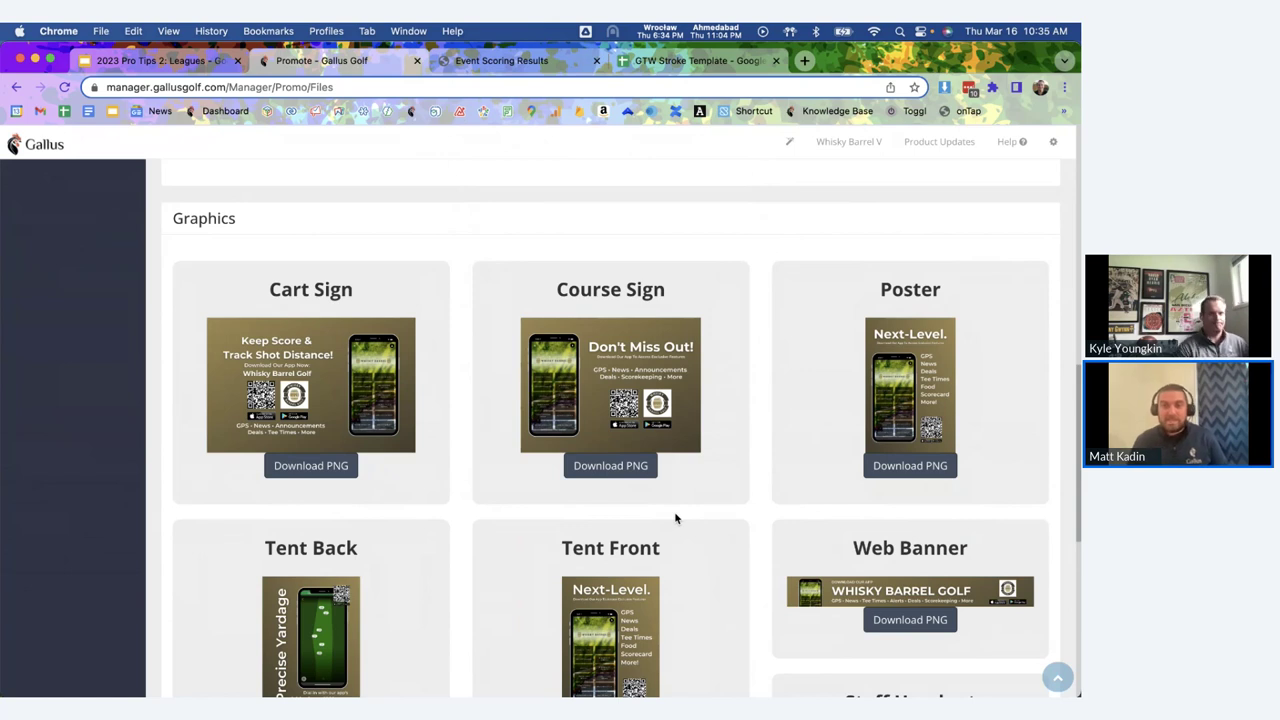
pyautogui.click(186, 57)
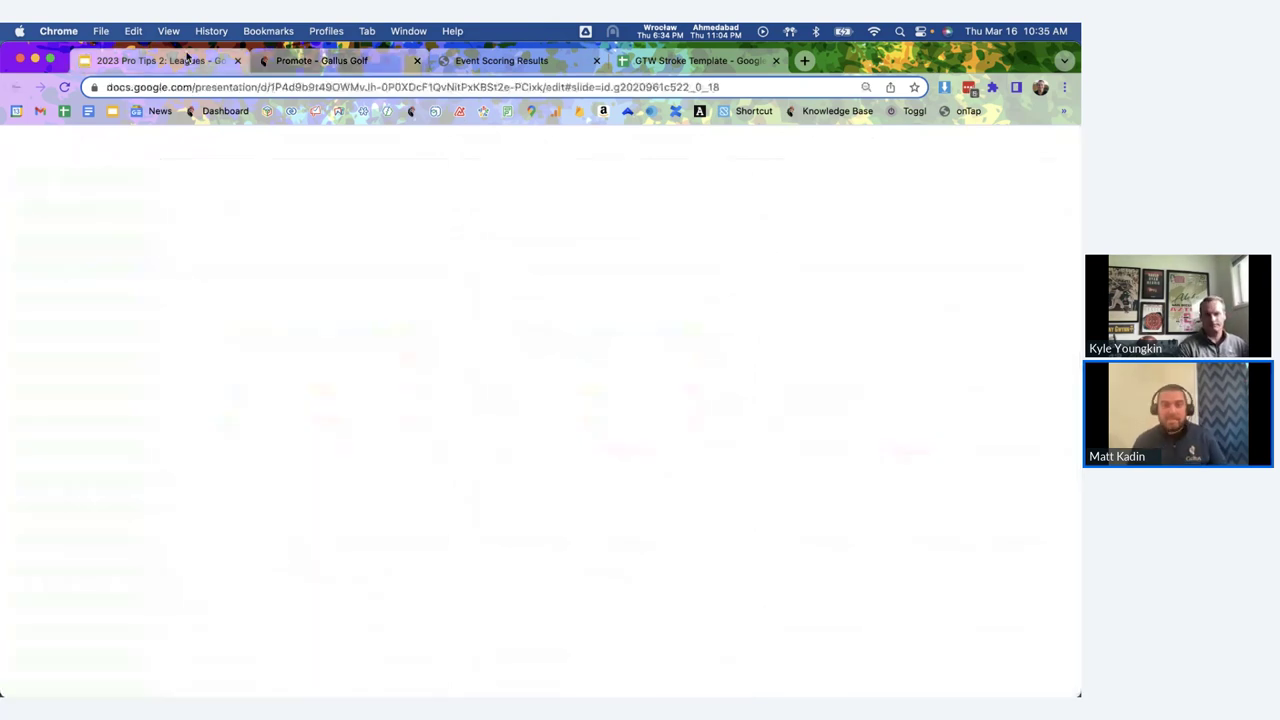
pyautogui.scroll(-3, 52, 531)
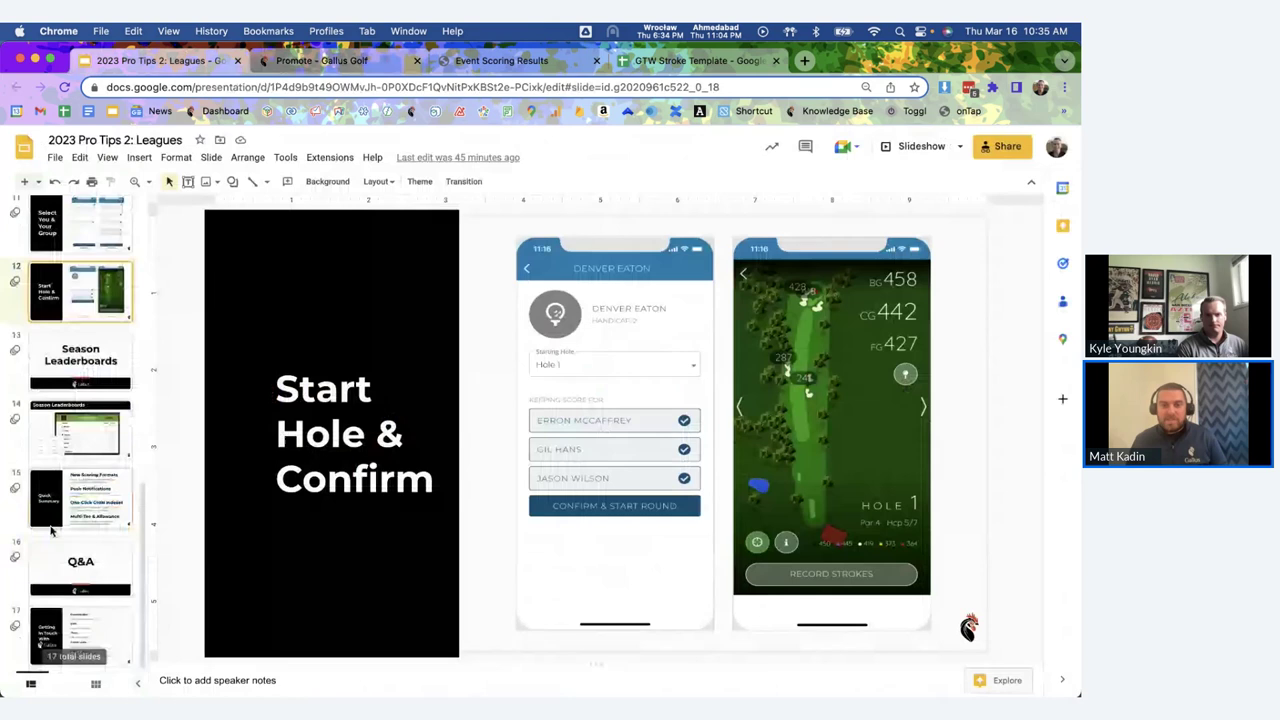
pyautogui.click(81, 567)
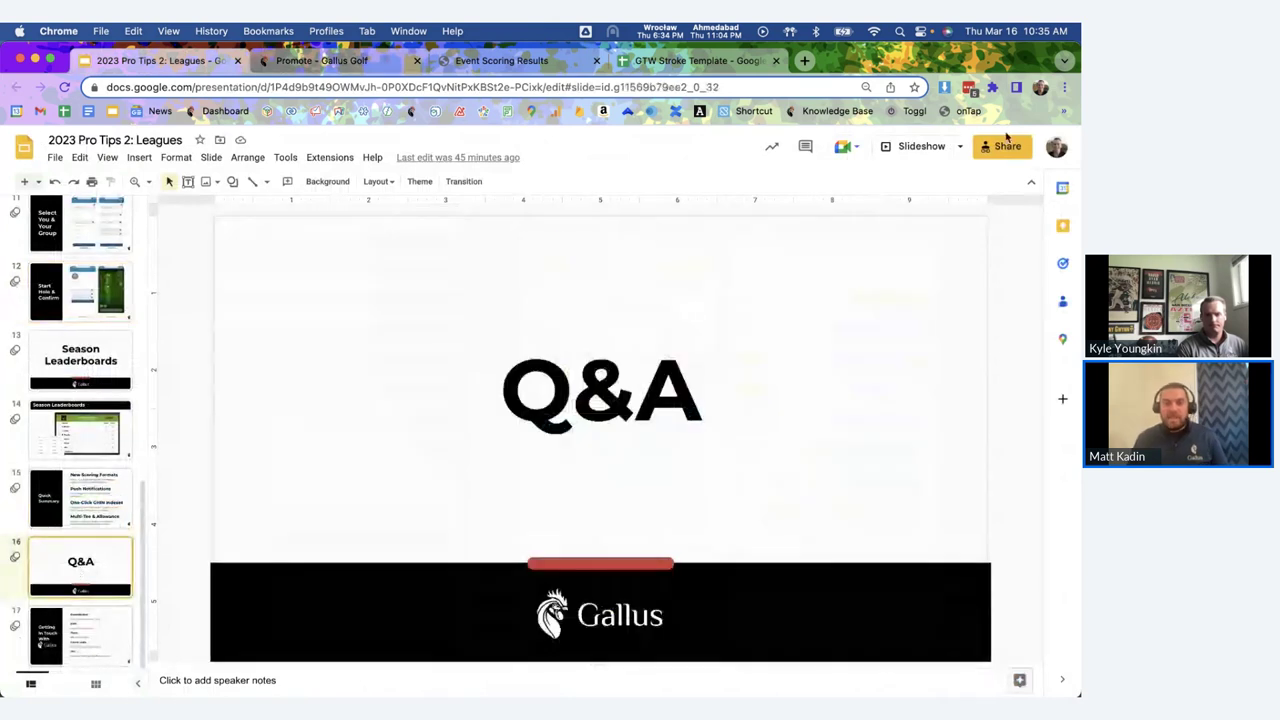
# Delete the Quick Summary slide that precedes the Q&A slide and start presenting the slideshow.
pyautogui.rightClick(70, 486)
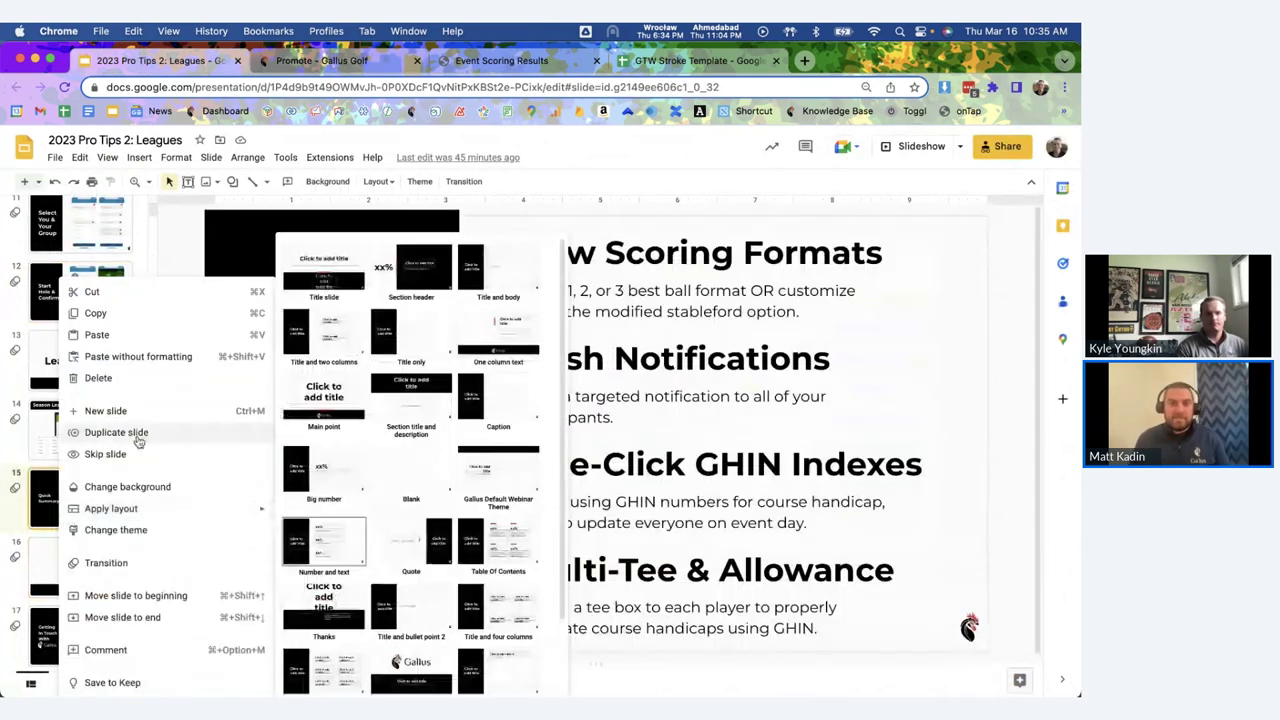
pyautogui.click(110, 377)
pyautogui.click(921, 146)
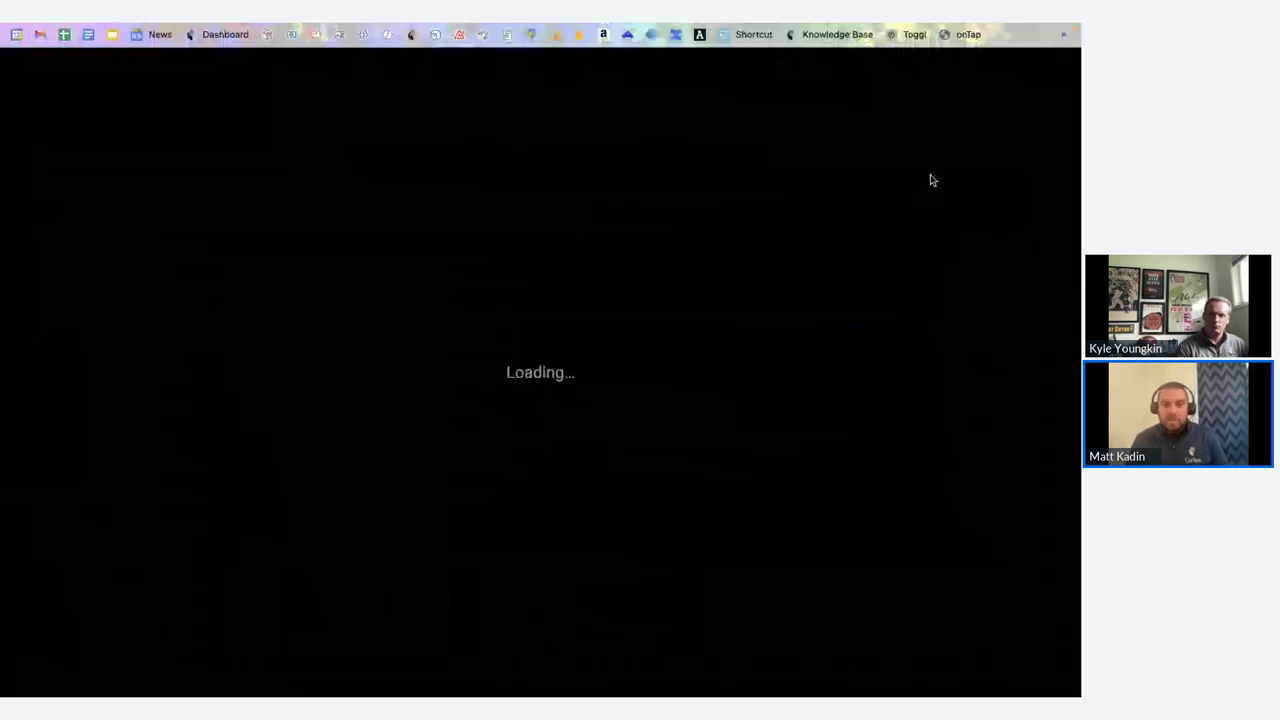